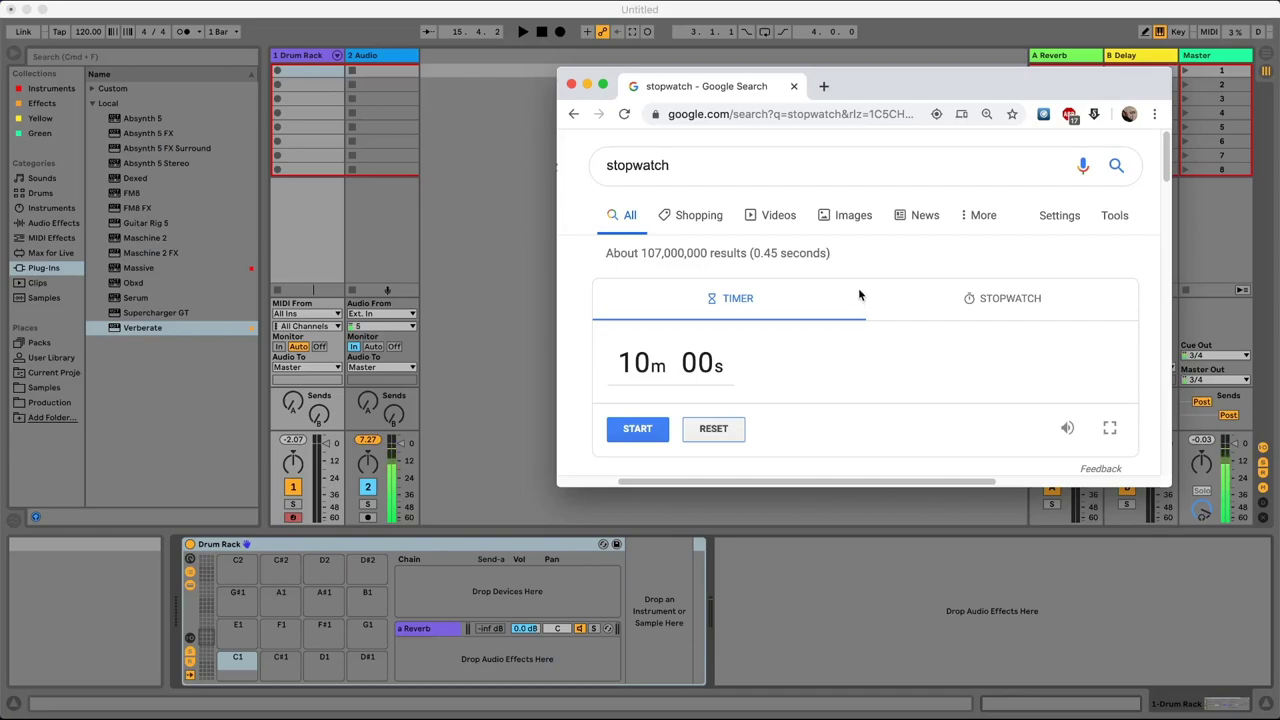
Start the 10-minute countdown timer in the browser and switch back to the Ableton Live set
left_click(632, 430)
left_click(504, 388)
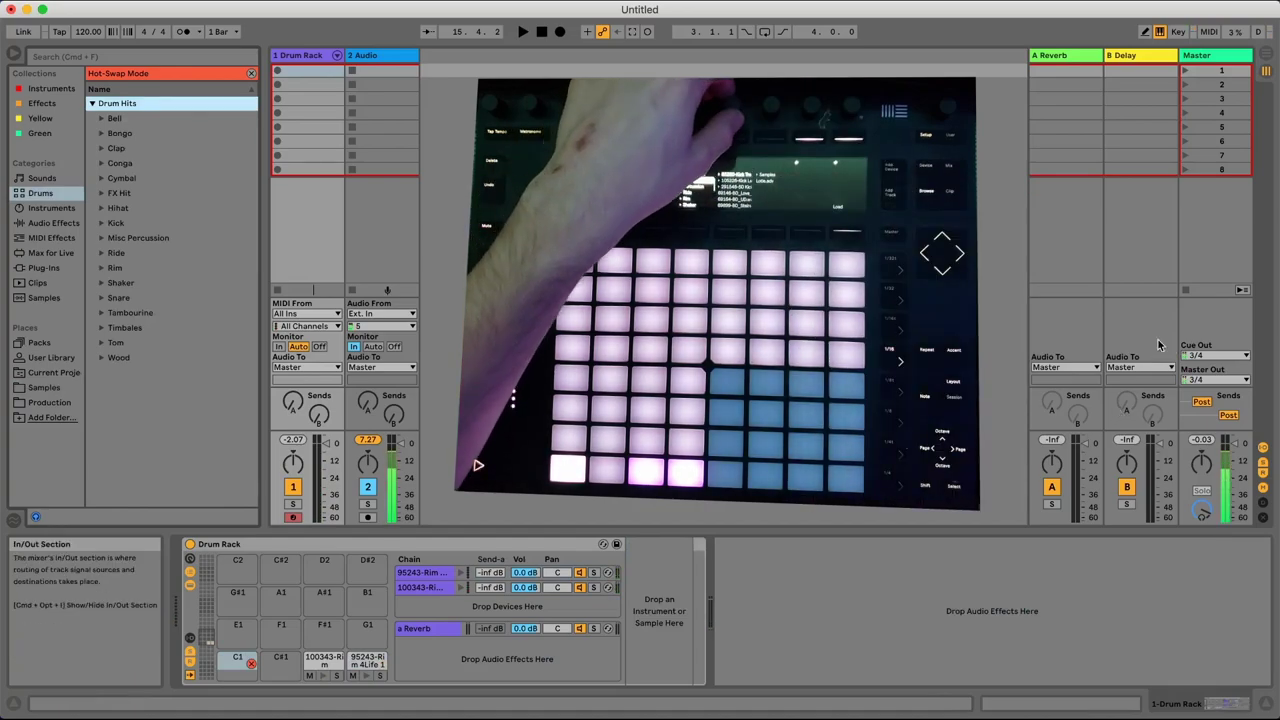
Check the time left on the browser countdown and return to the Ableton Live set
key("super+Tab")
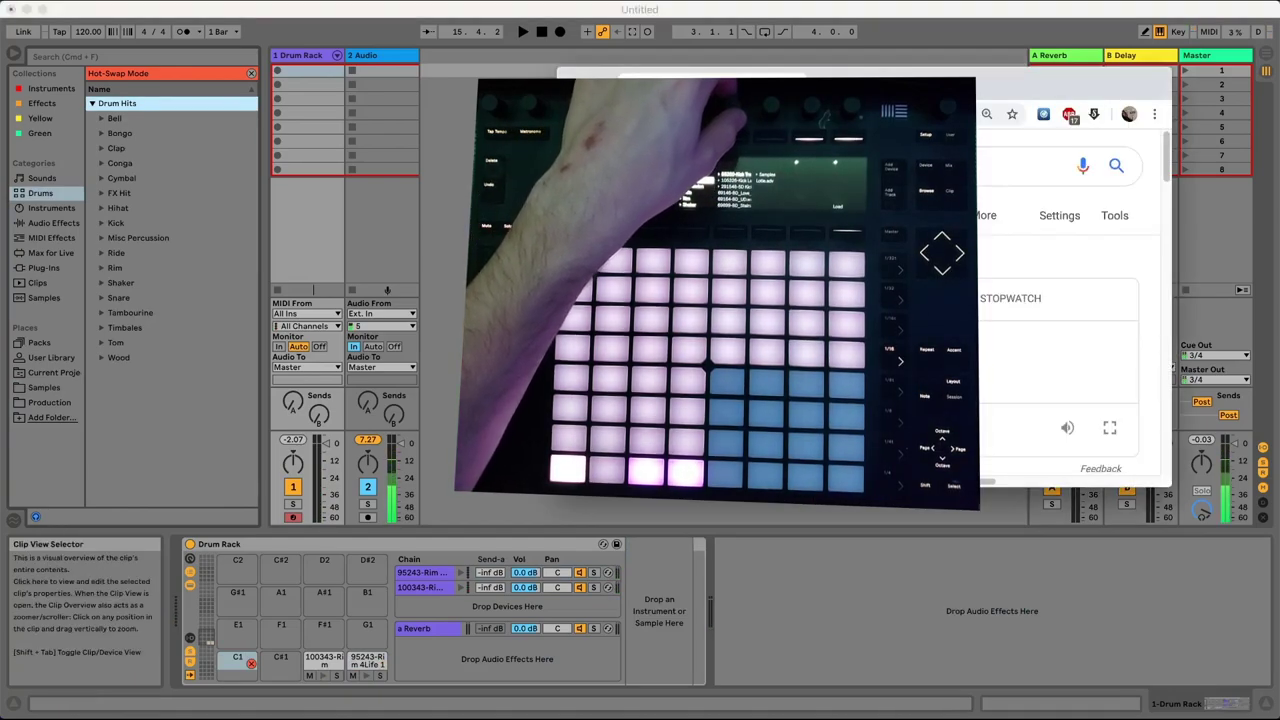
key("super+Tab")
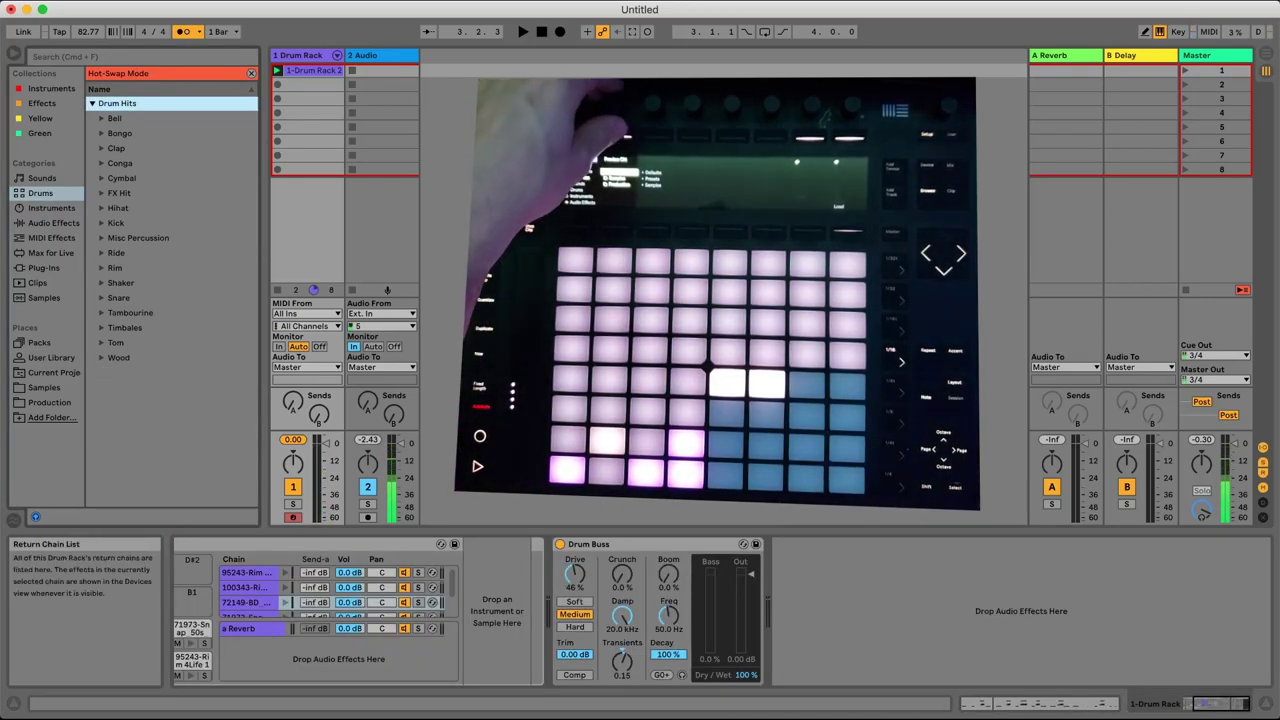
key("super+Tab")
scroll(1100, 100, "down", 3)
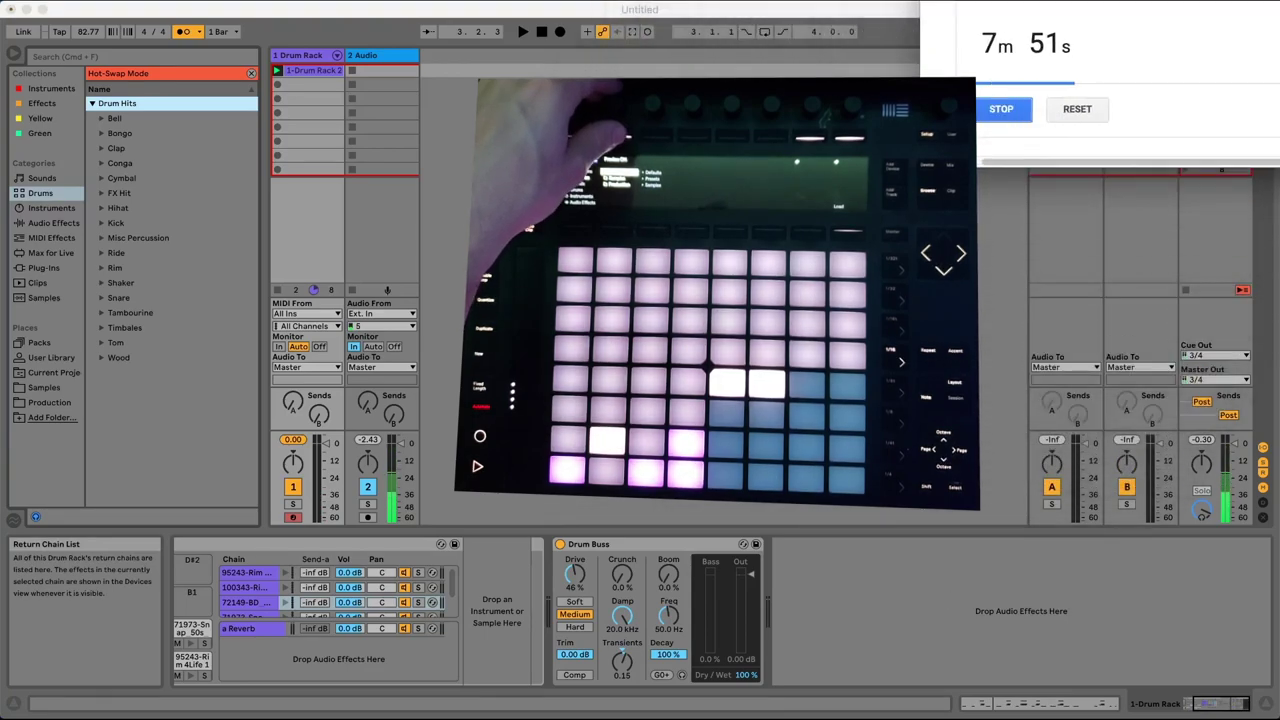
scroll(1048, 152, "up", 2)
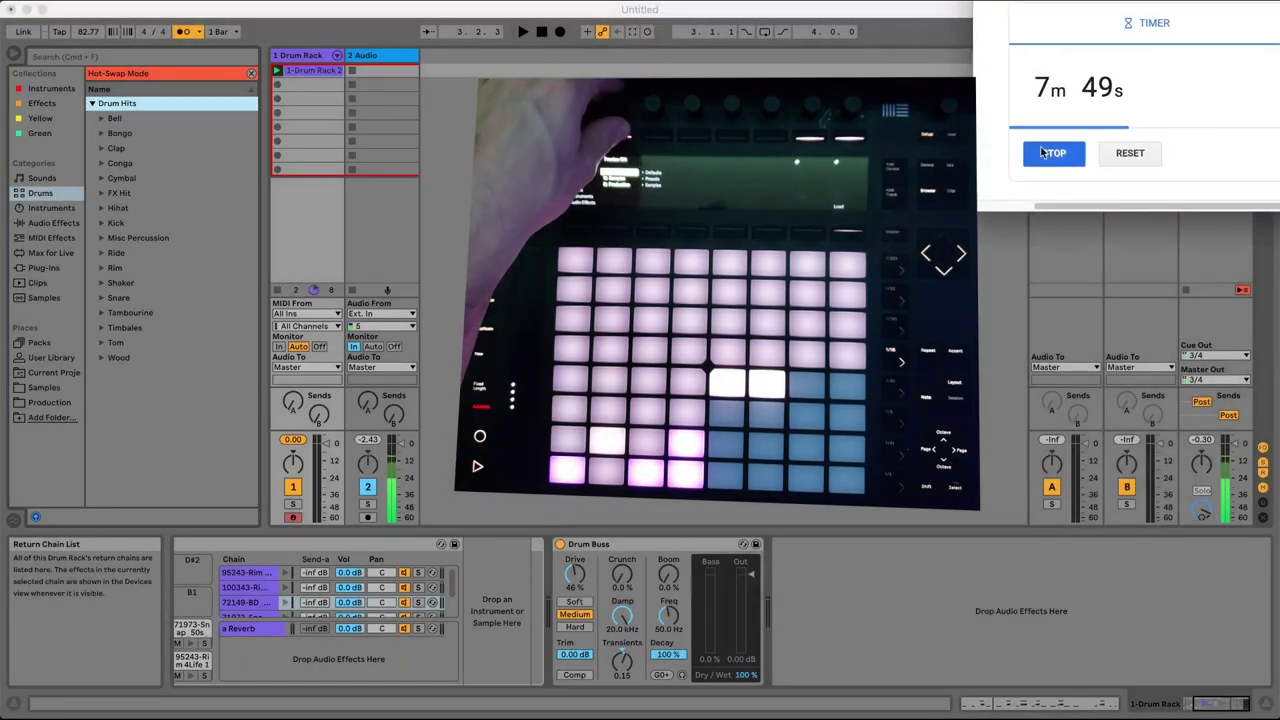
key("super+Tab")
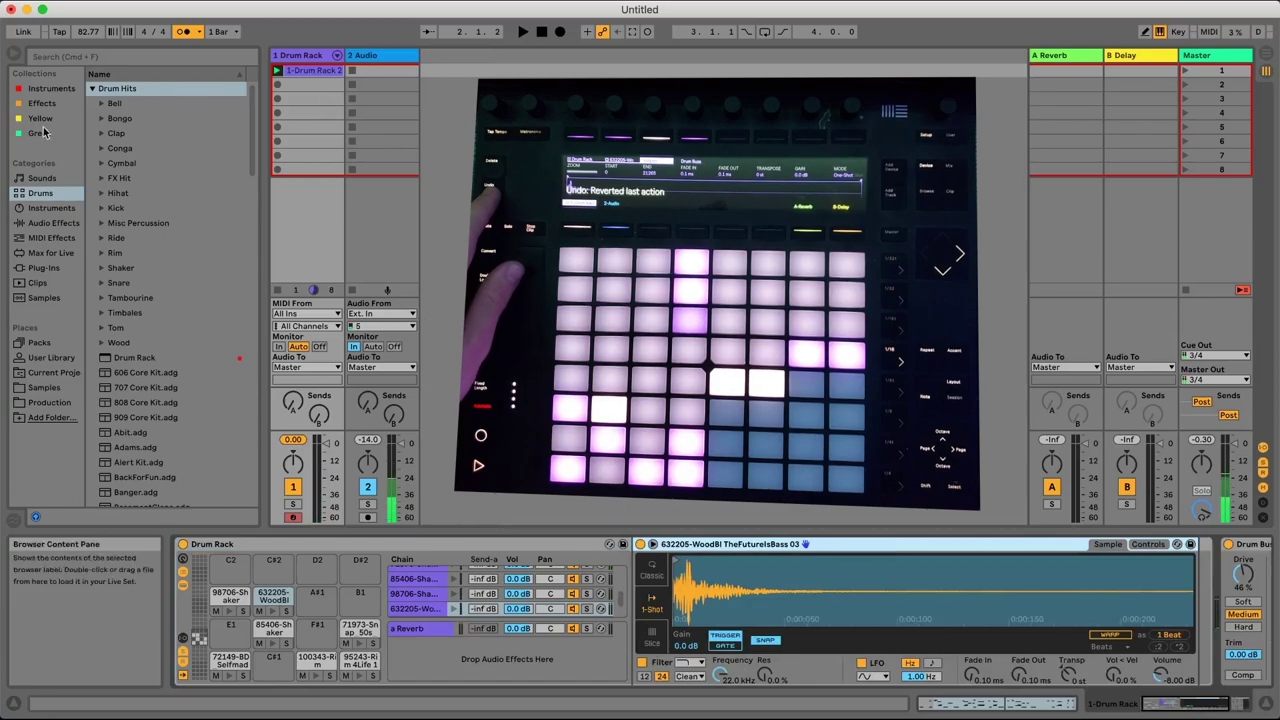
Load the Absynth 5 plug-in from the local plug-ins onto a new MIDI track beside the audio track
left_click(48, 267)
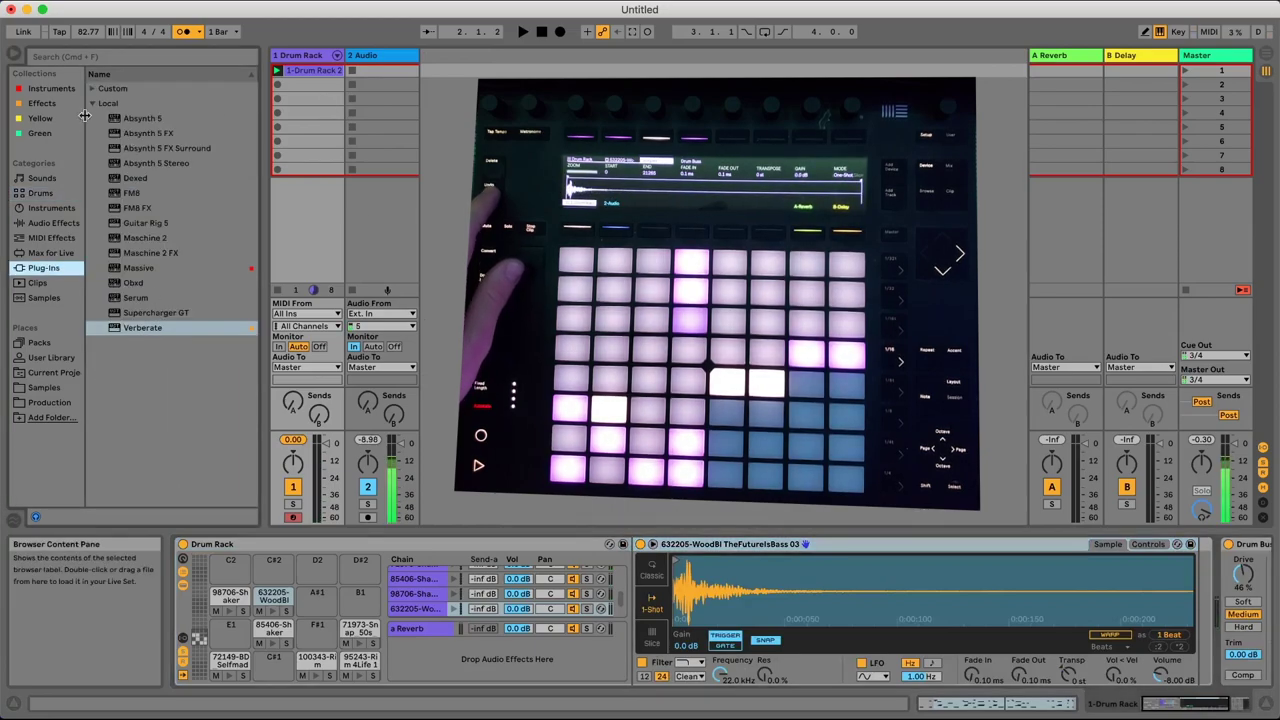
left_click_drag(140, 119, 240, 121)
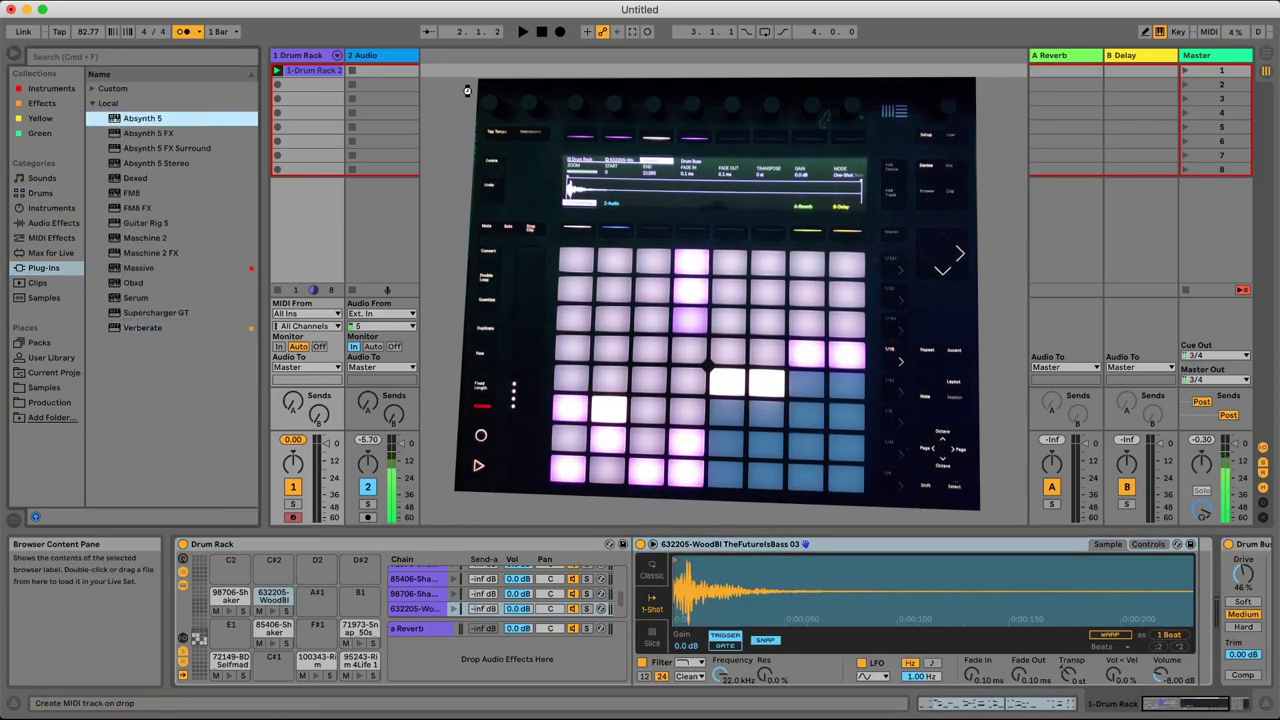
left_click_drag(466, 90, 466, 90)
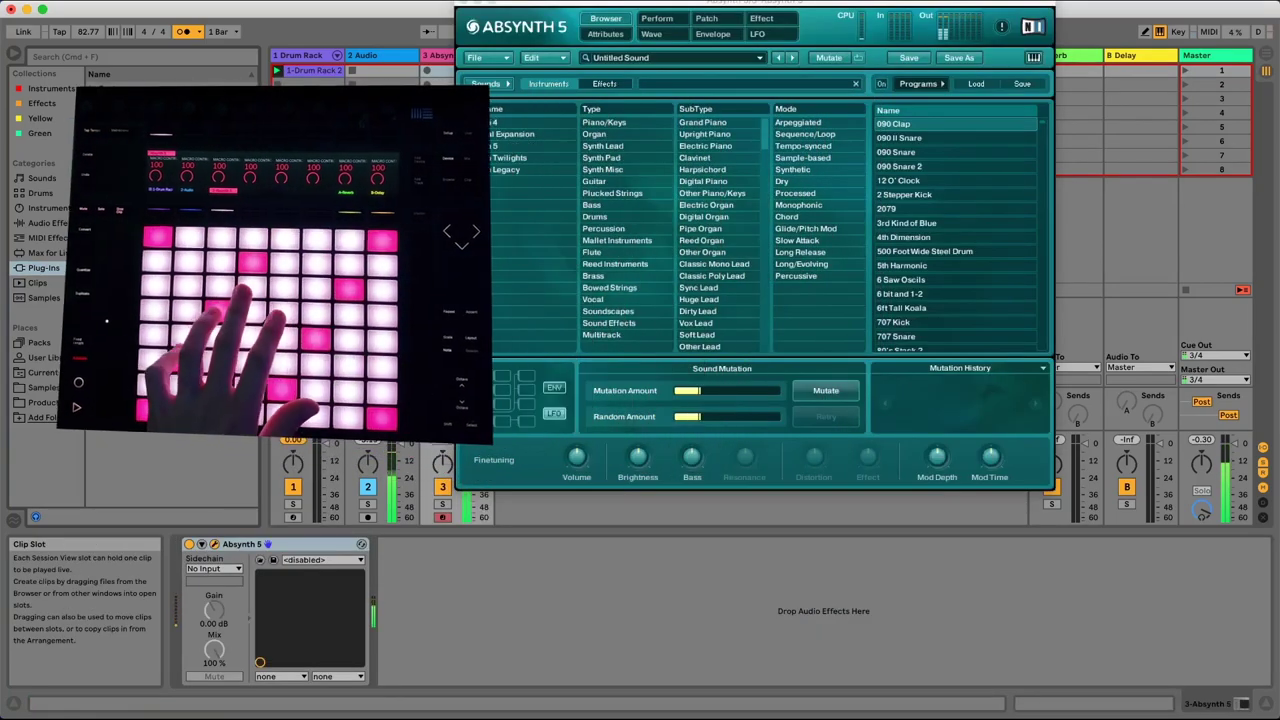
Audition the Absynth presets A Beautiful Place, Absolute Zero, Air Massive and Alien Brass
scroll(955, 240, "down", 5)
left_click(953, 238)
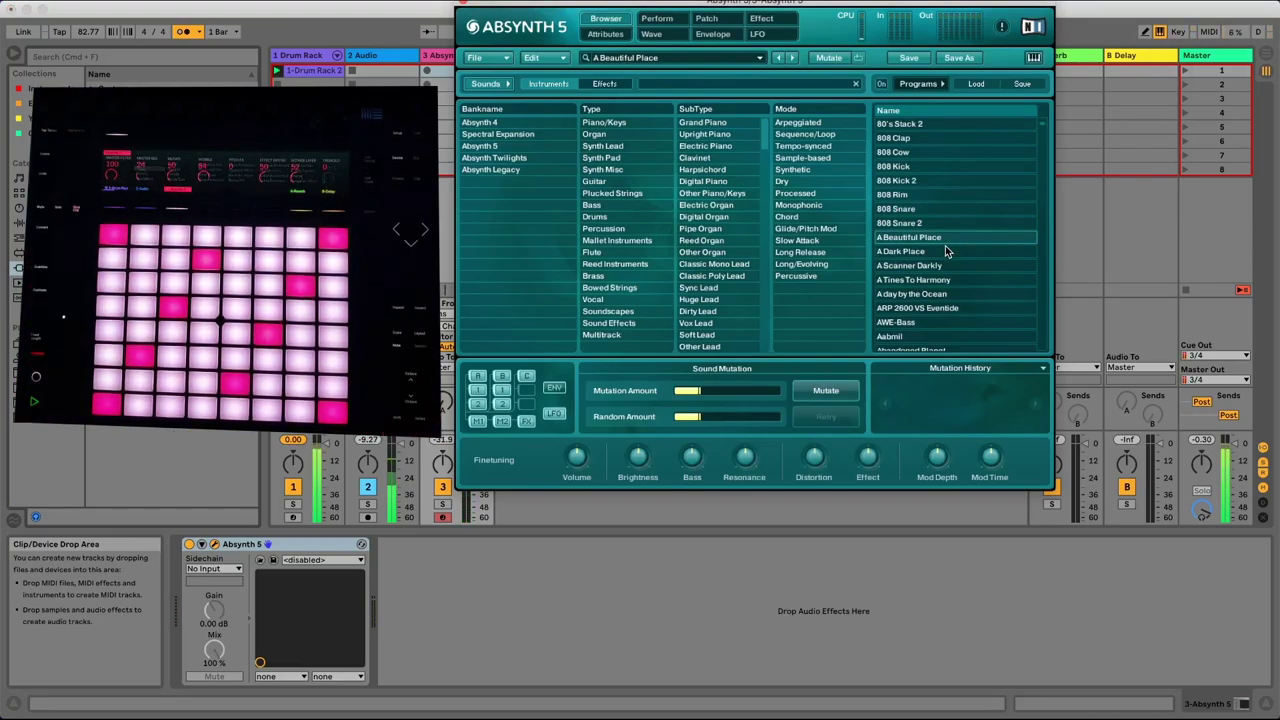
scroll(959, 290, "down", 3)
left_click(959, 296)
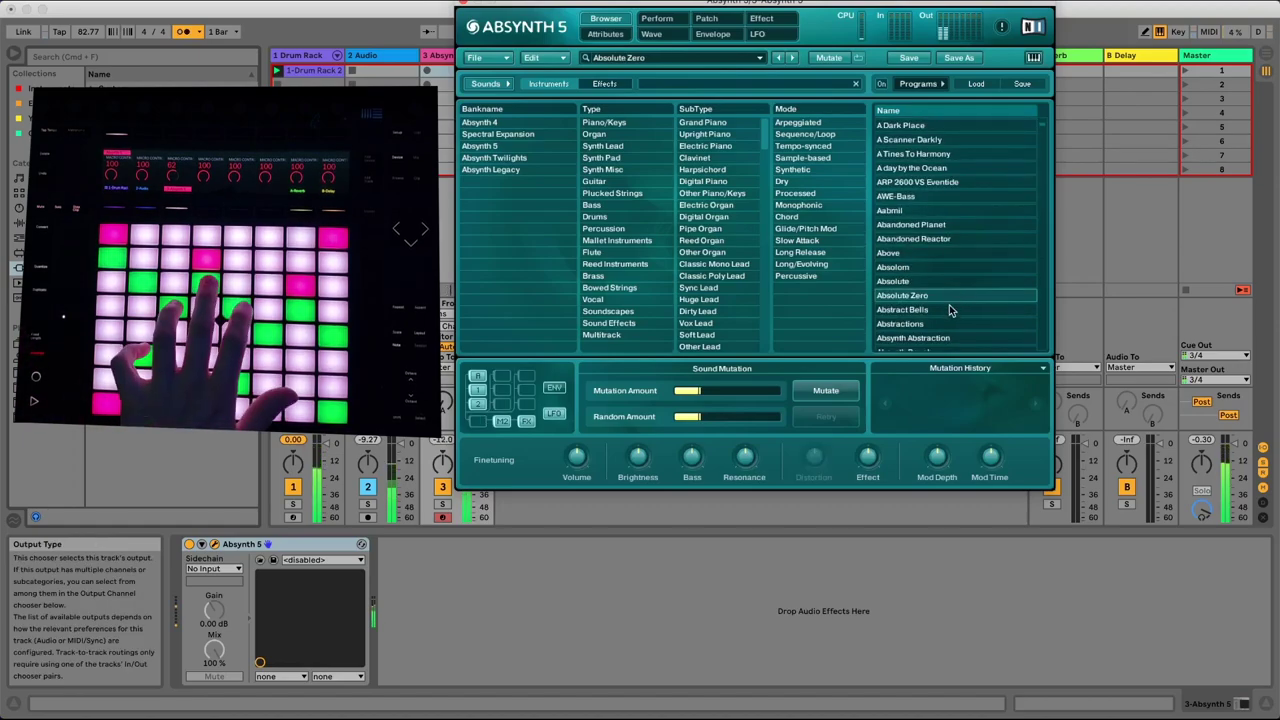
scroll(940, 300, "down", 4)
left_click(930, 305)
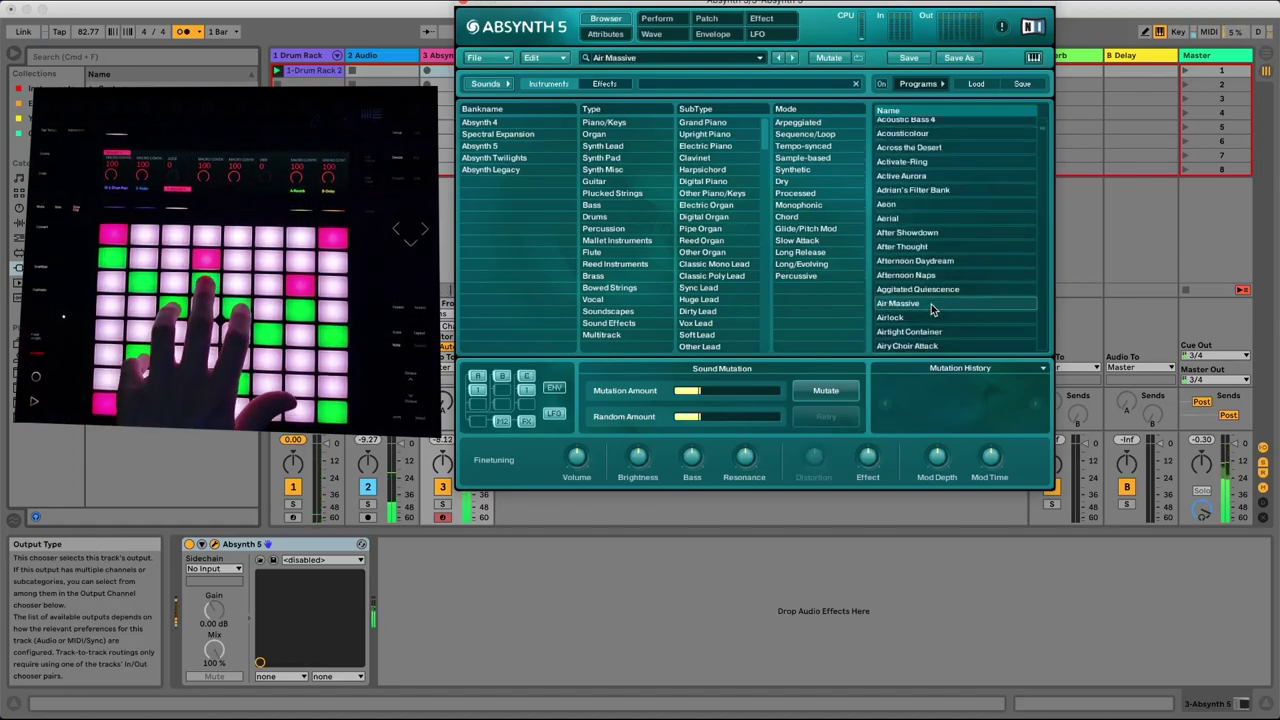
scroll(930, 308, "down", 4)
left_click(931, 311)
Jump to the presets starting with O and audition Orchestral Colors, Orga 5th, Otherworld and Panaphonic
left_click_drag(1044, 130, 1040, 262)
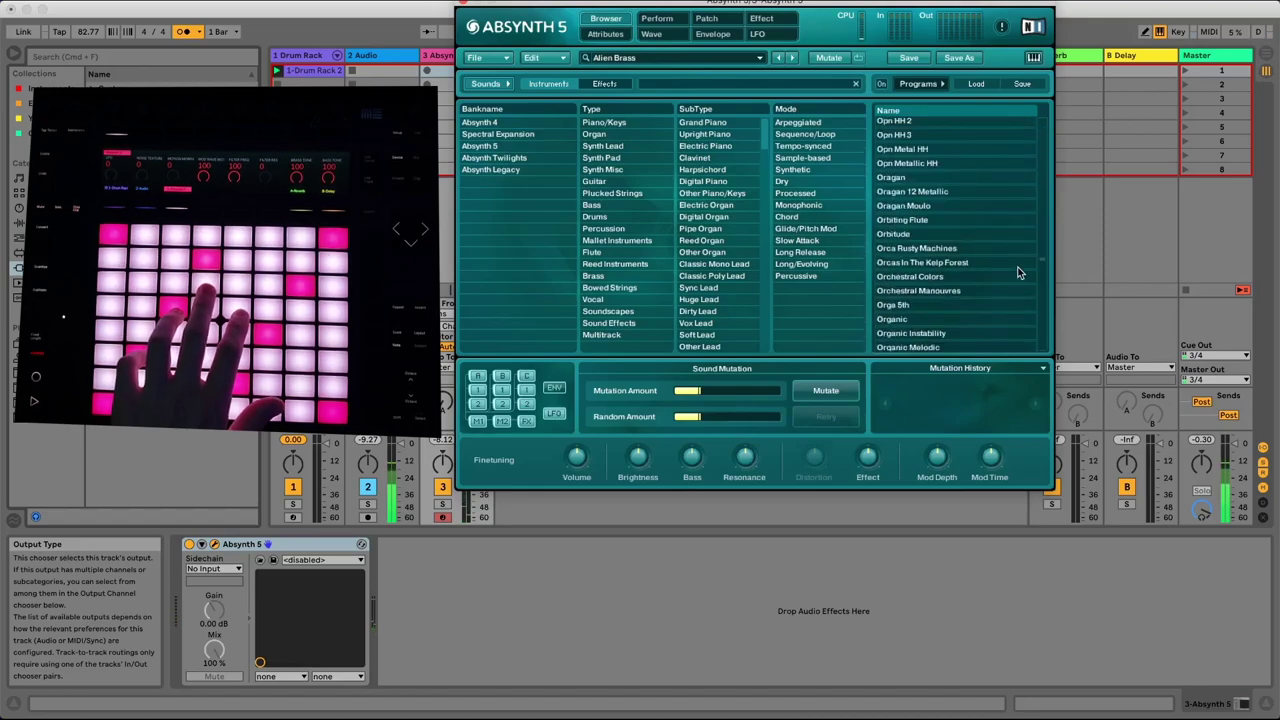
left_click(963, 274)
left_click(953, 301)
scroll(953, 300, "down", 4)
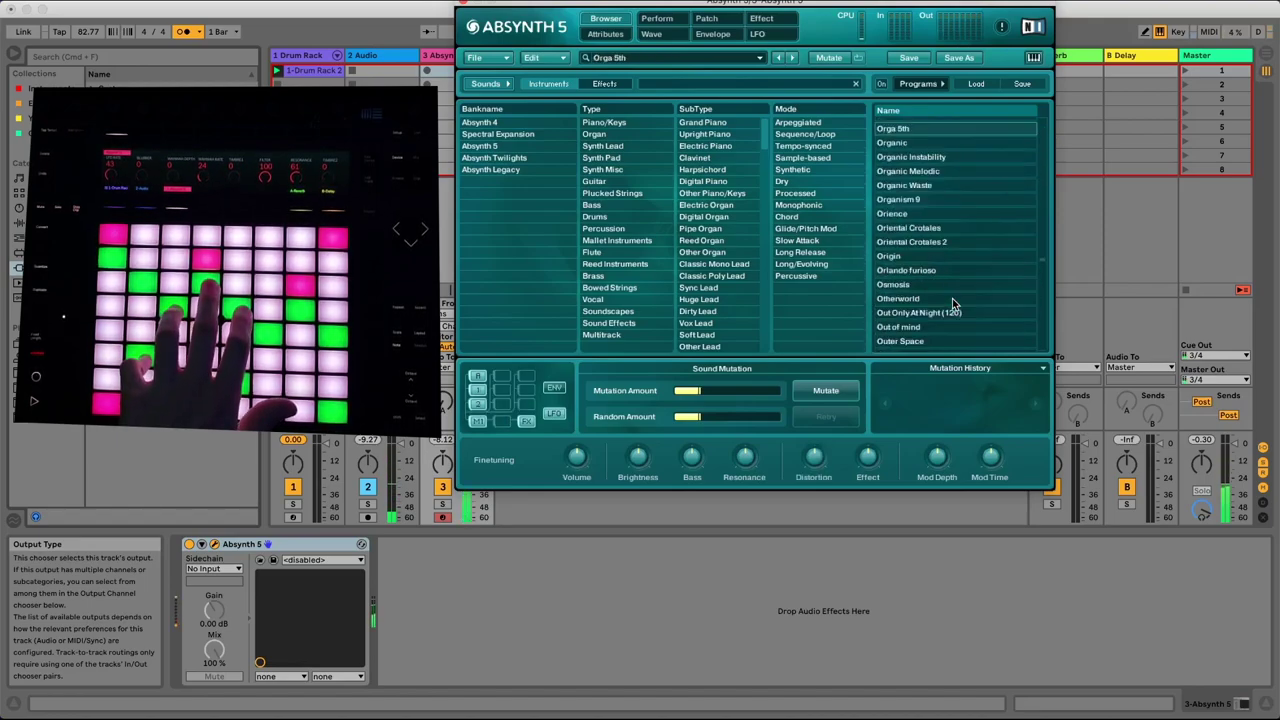
left_click(952, 299)
scroll(951, 299, "down", 4)
left_click(951, 299)
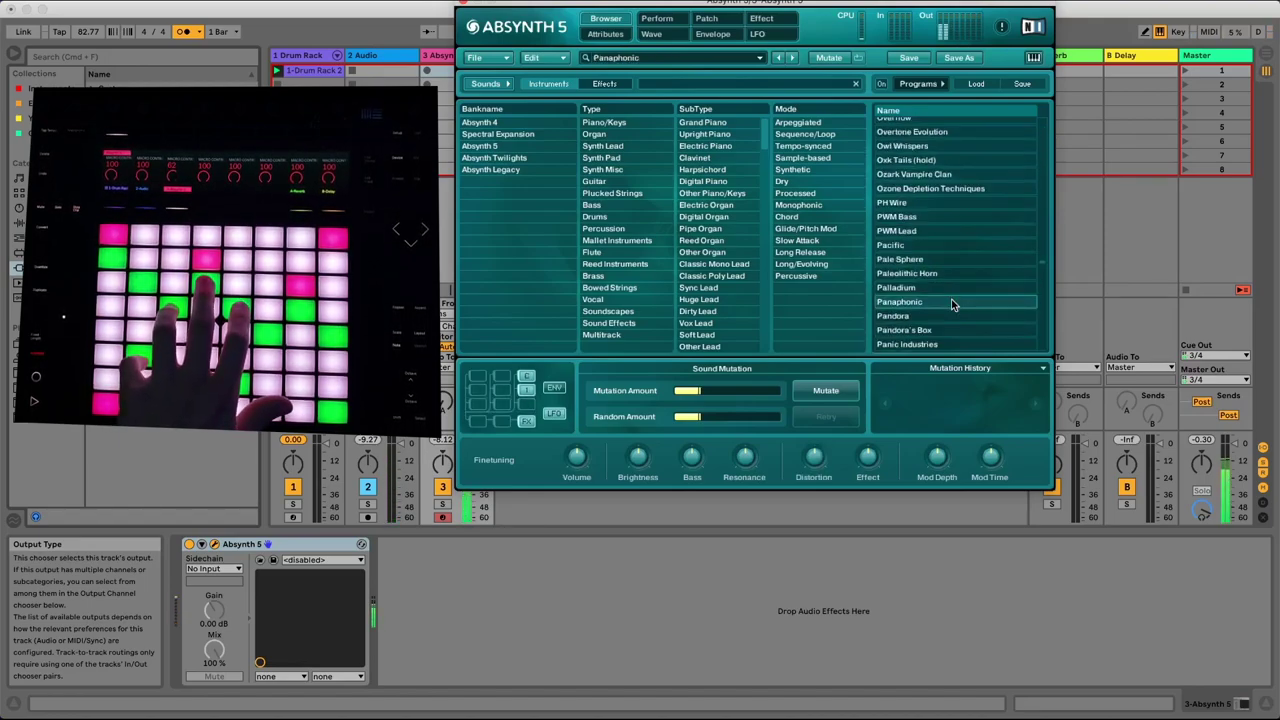
Try a few presets starting with P, including Phaser Strings Verb, and load Pitcher on the Absynth track
scroll(951, 299, "down", 4)
left_click(951, 299)
scroll(951, 299, "down", 4)
left_click(951, 299)
scroll(951, 300, "down", 3)
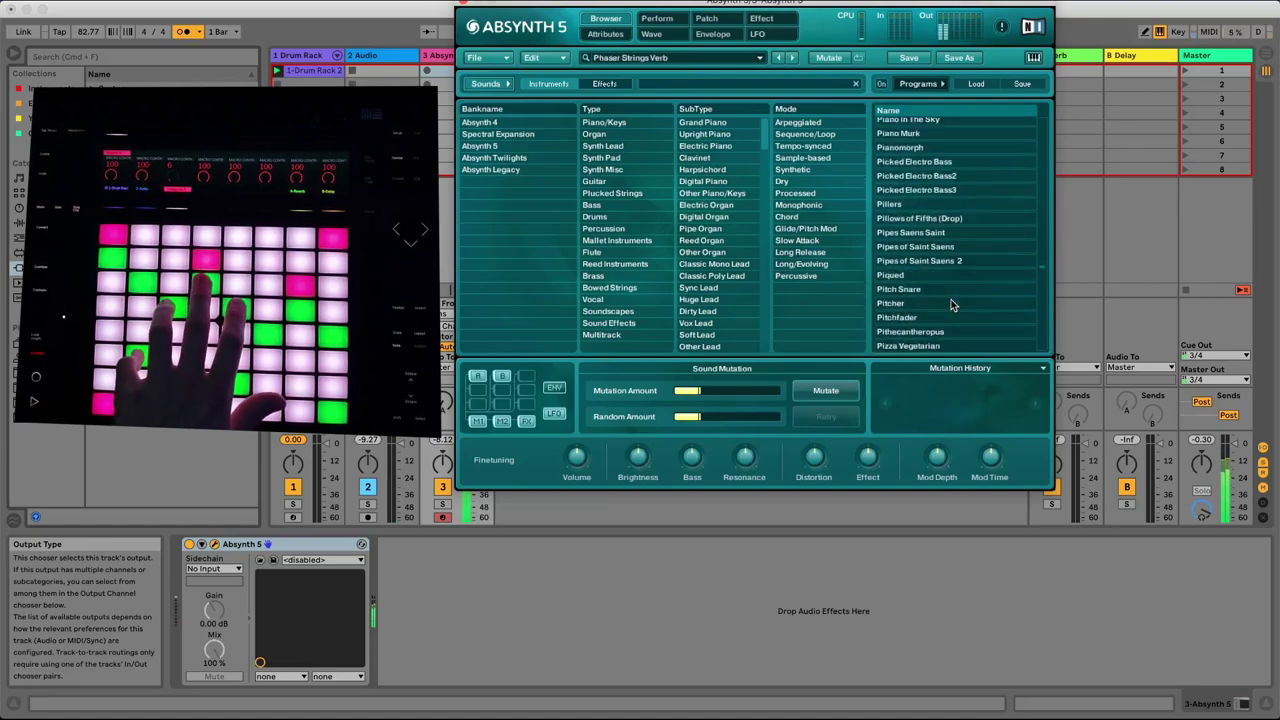
left_click(951, 303)
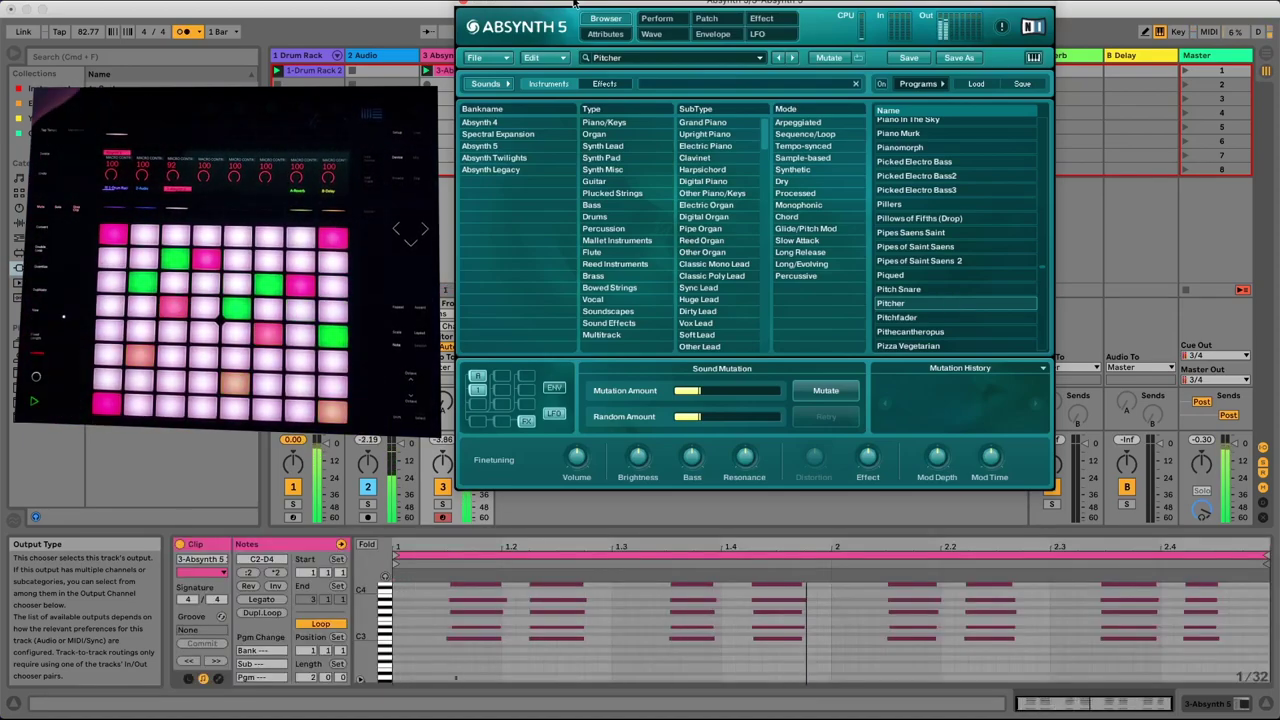
Duplicate the Absynth 5 track and delete the copied clip from the duplicate, leaving the new track selected
left_click_drag(573, 3, 787, 0)
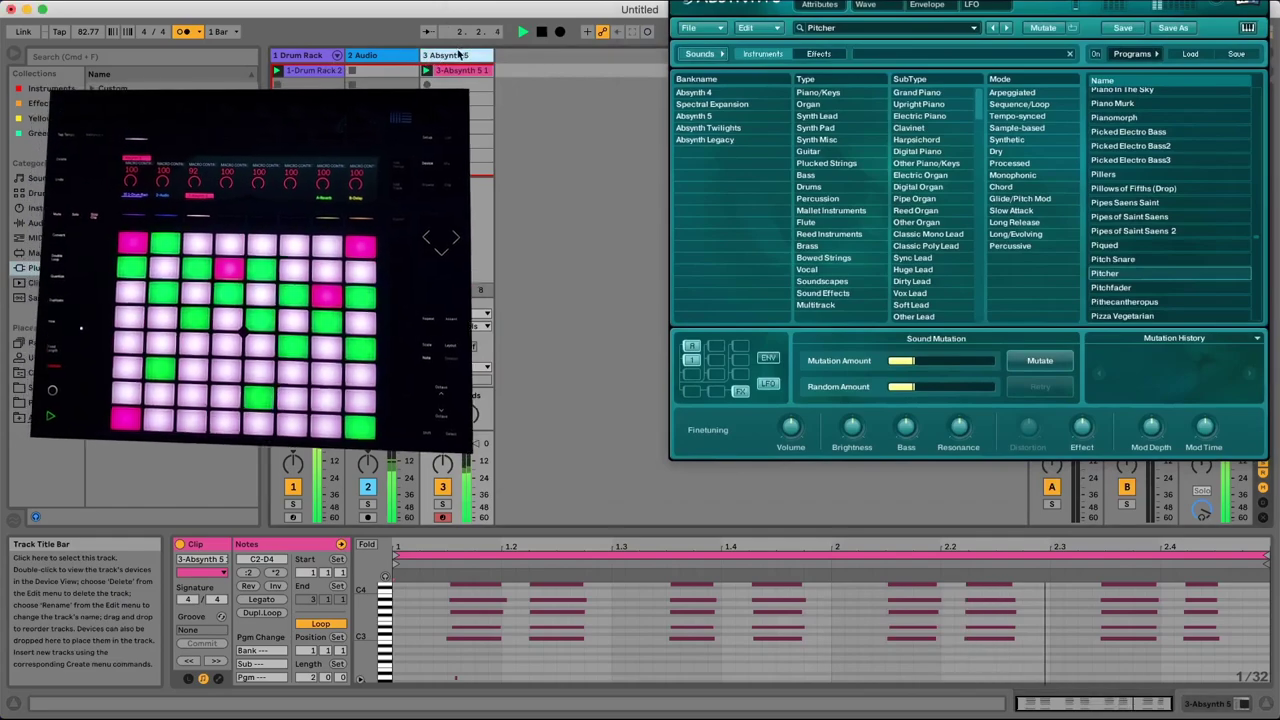
key("super+d")
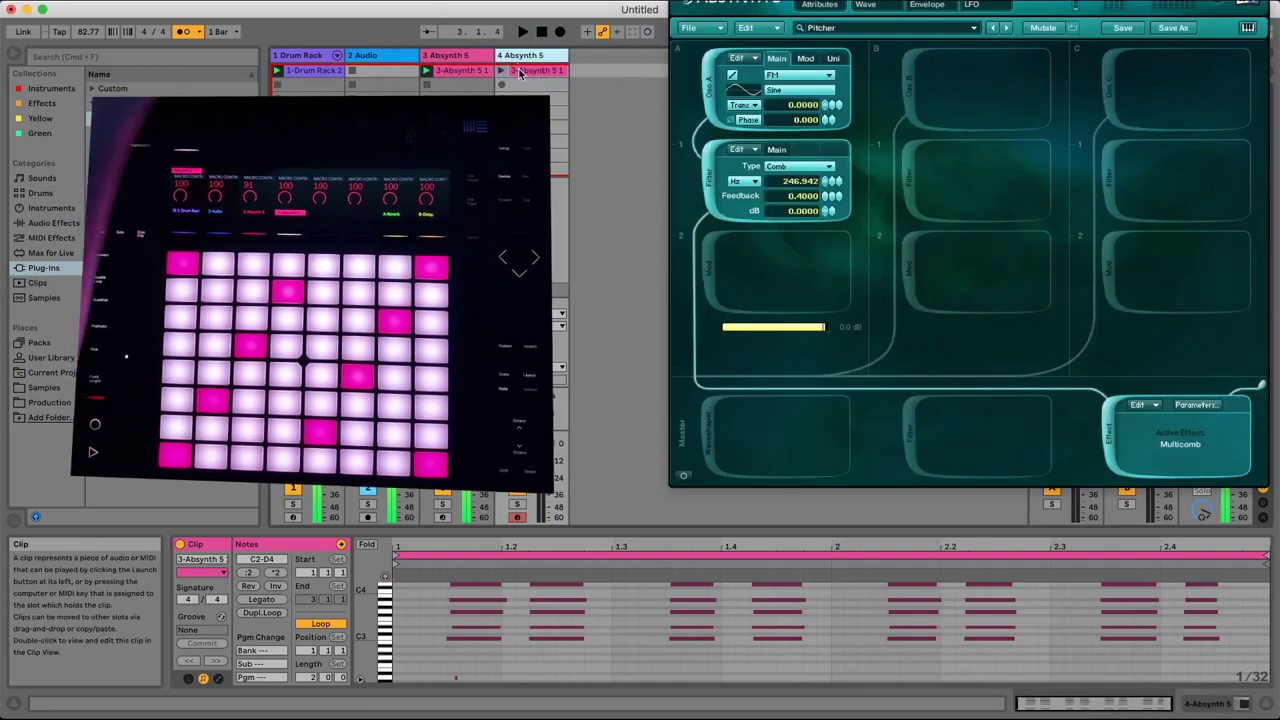
key("Delete")
left_click(520, 55)
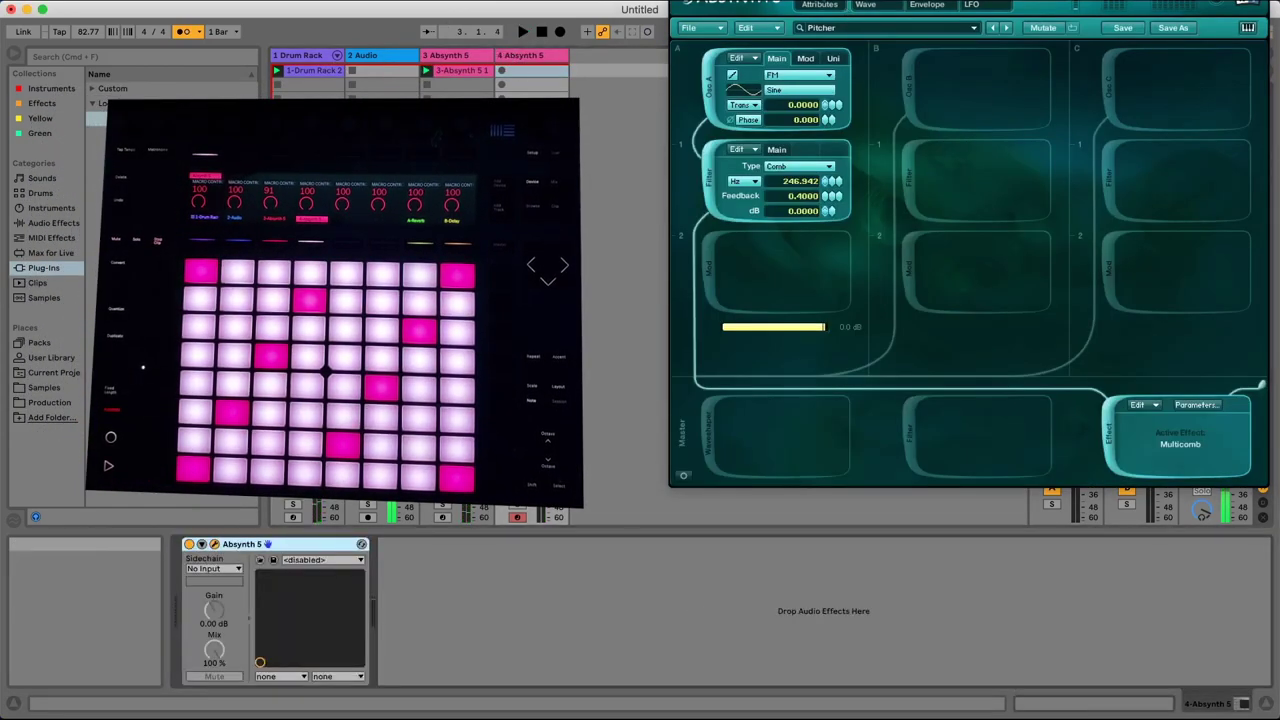
Show the preset browser of the duplicated Absynth and audition Monsoon and Mouth Harp Jamm (120)
left_click(819, 4)
left_click_drag(1254, 97, 1256, 213)
left_click(1168, 246)
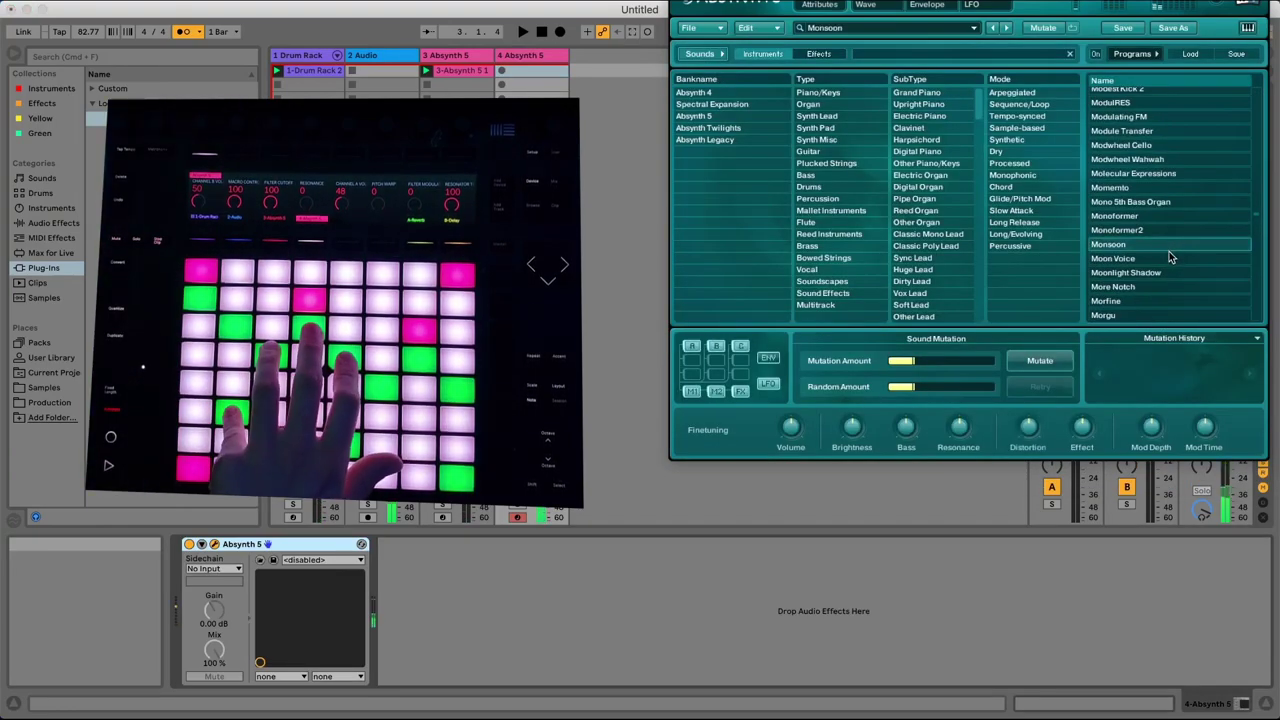
scroll(1168, 258, "down", 2)
left_click(1168, 258)
Audition further presets starting with M and N, including Notched Gallop and Notchy, on the duplicated Absynth
scroll(1166, 262, "down", 4)
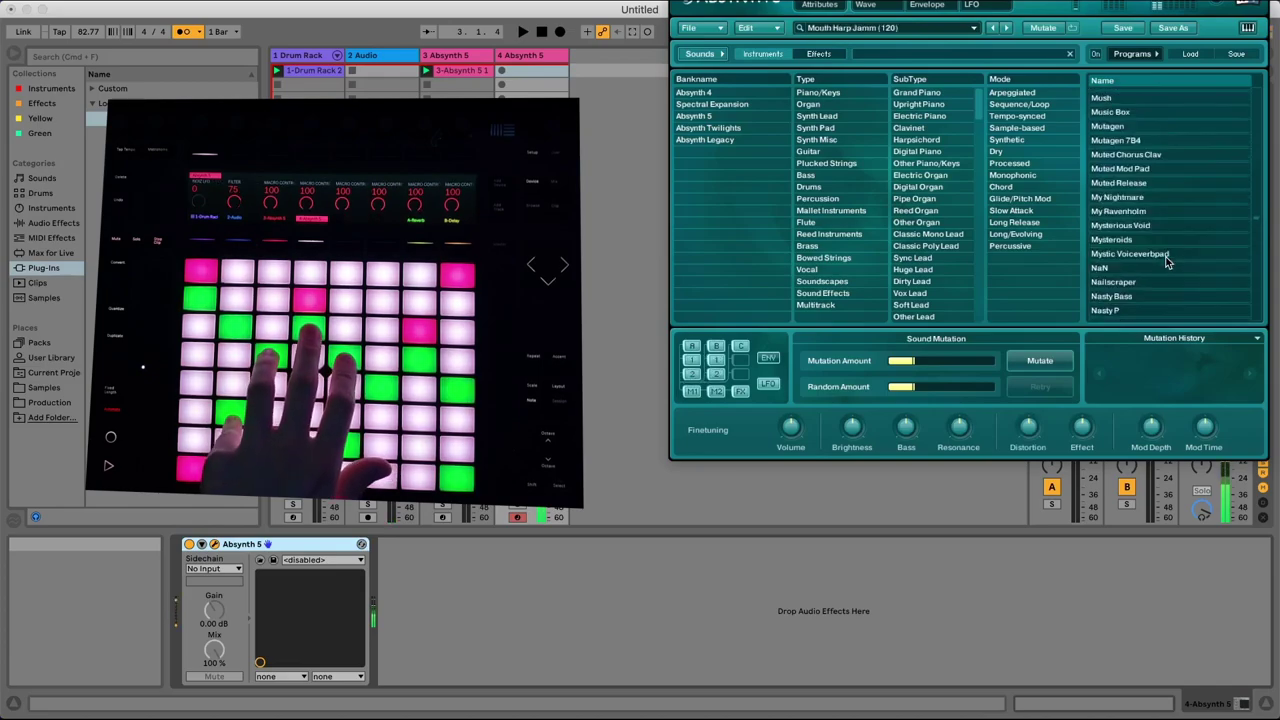
scroll(1162, 258, "down", 3)
left_click(1160, 254)
scroll(1160, 256, "down", 5)
left_click(1160, 256)
scroll(1158, 260, "down", 3)
scroll(1157, 258, "down", 3)
left_click(1156, 256)
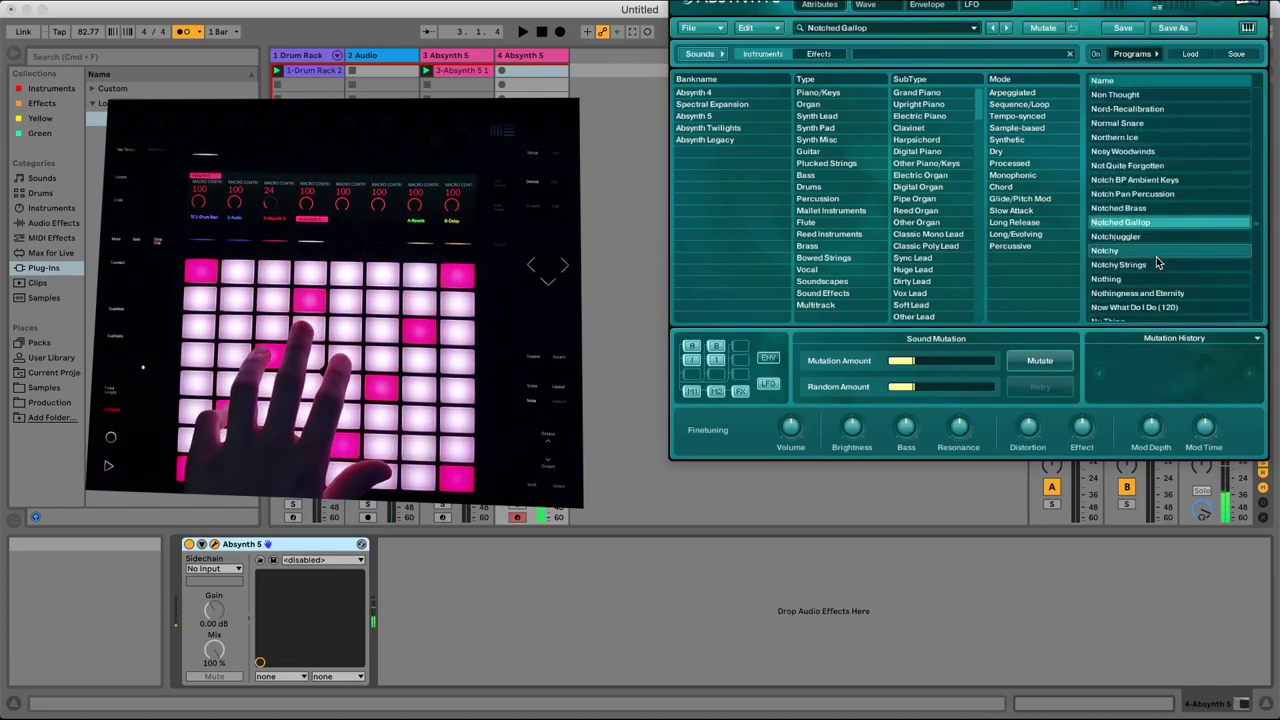
Audition several presets starting with O, including Omega Zone and Outer Space, on the duplicated Absynth
scroll(1156, 258, "down", 3)
left_click(1156, 258)
scroll(1156, 258, "down", 3)
left_click(1155, 256)
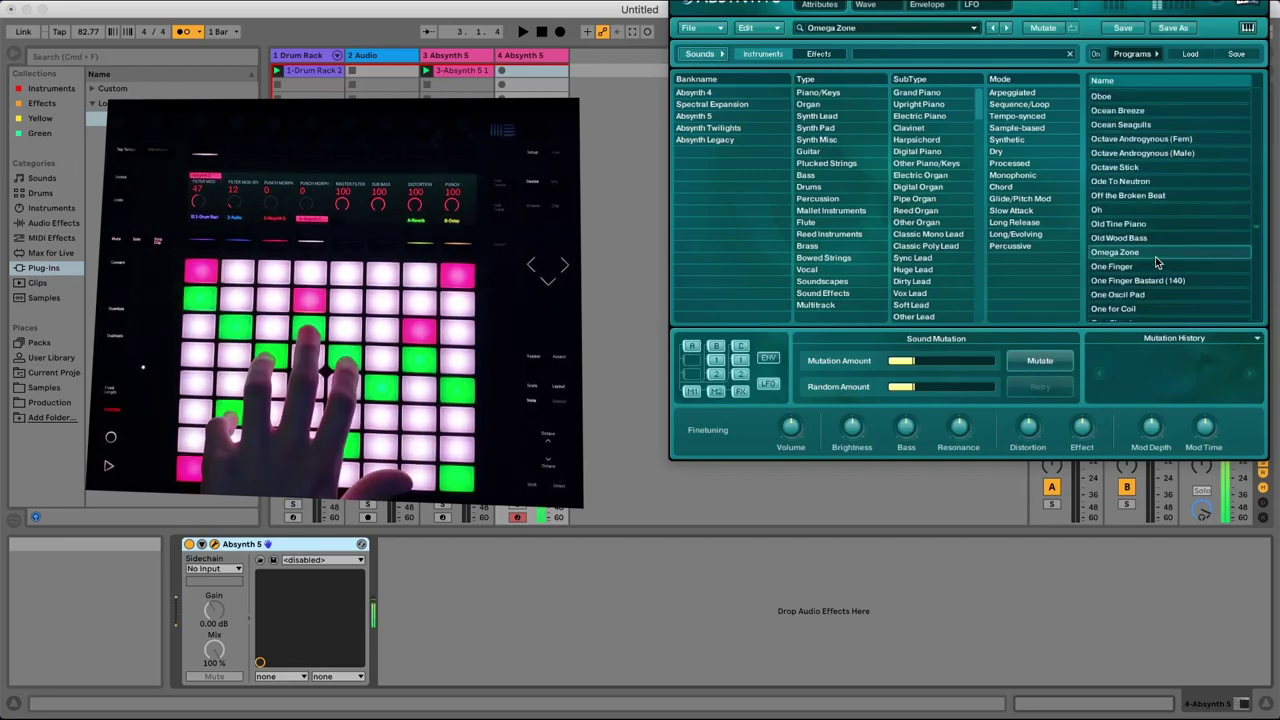
scroll(1155, 256, "down", 3)
left_click(1156, 258)
scroll(1155, 256, "down", 3)
left_click(1155, 256)
Audition more presets on the duplicated Absynth, including Peaceful Reflections, Pillows of Fifths (Drop) and Pillers
scroll(1155, 256, "down", 3)
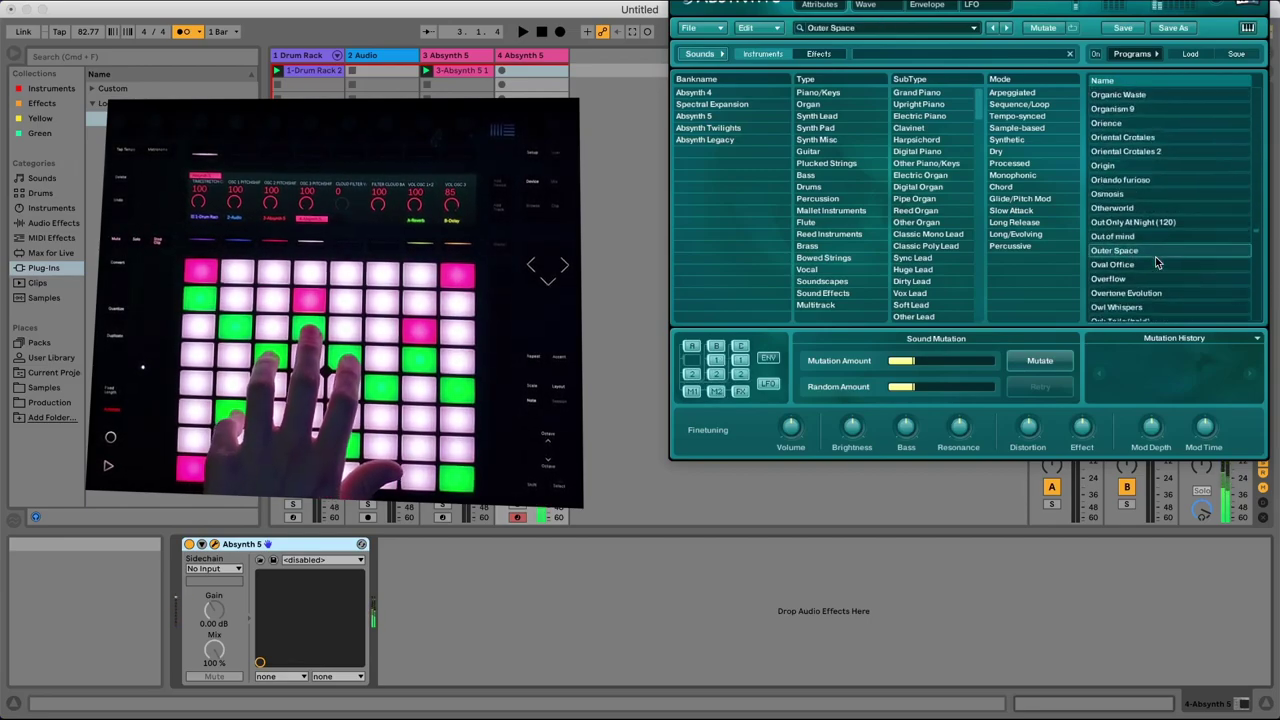
left_click(1155, 258)
scroll(1155, 256, "down", 5)
left_click(1156, 256)
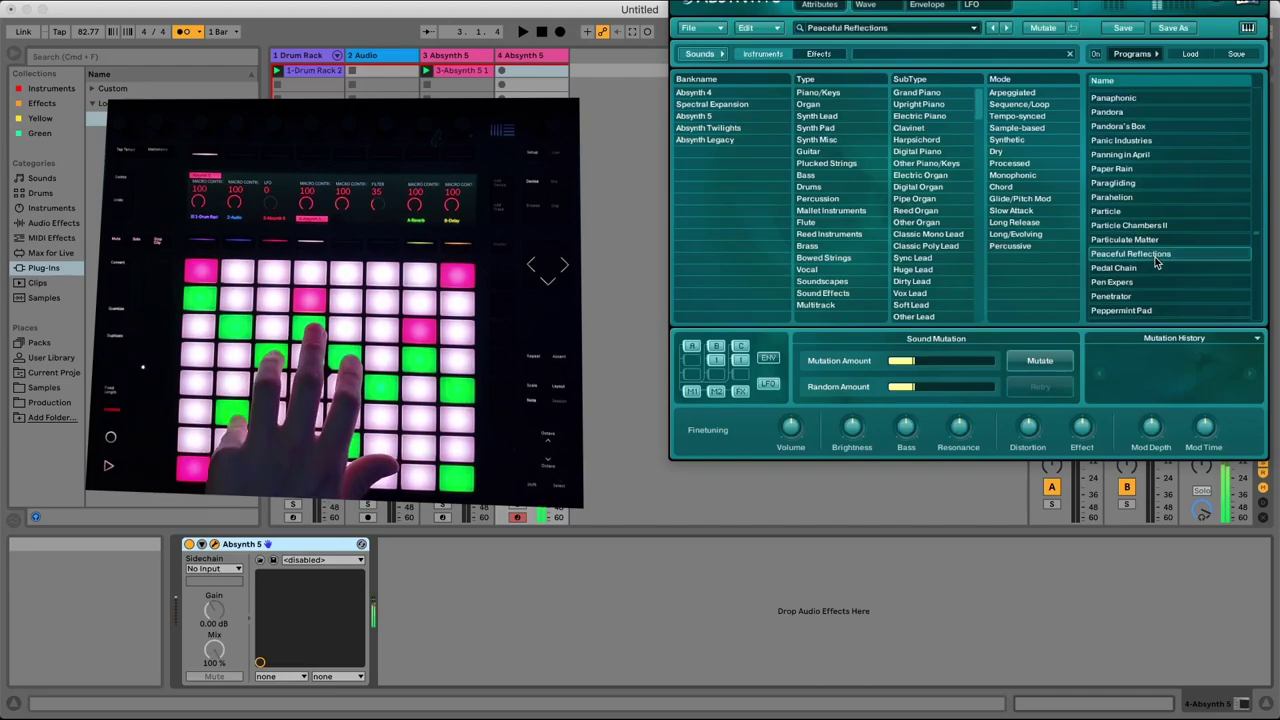
scroll(1156, 262, "down", 3)
left_click(1156, 262)
scroll(1156, 262, "down", 5)
left_click(1155, 267)
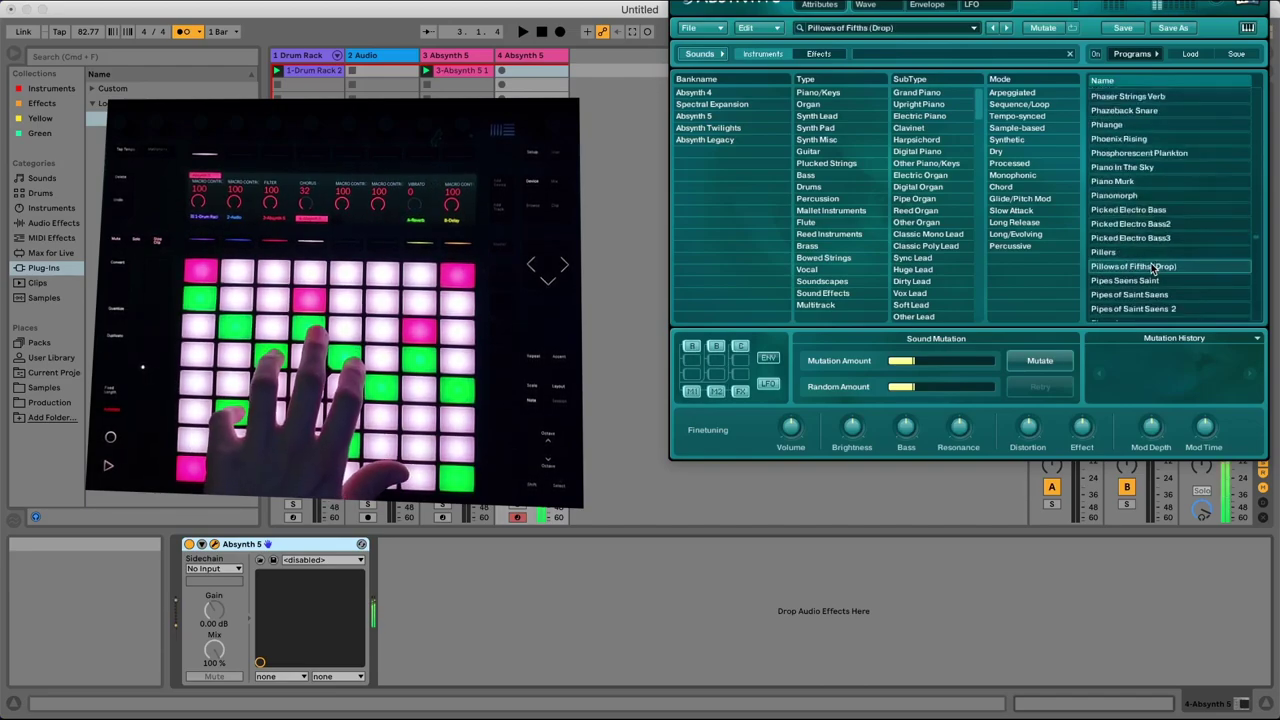
left_click(1149, 257)
Audition the presets Plastic Clap, Plucked Siana, Point in Time and Pulsing Star on the duplicated Absynth
scroll(1148, 261, "down", 3)
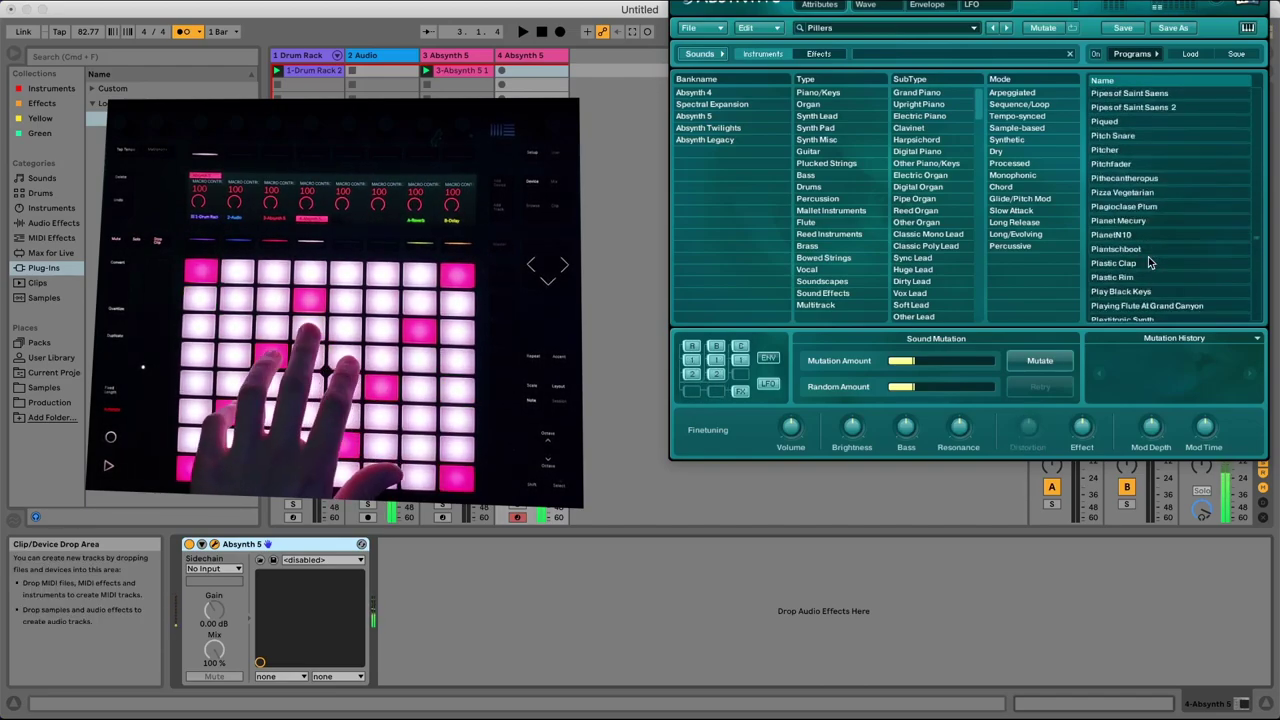
left_click(1148, 261)
scroll(1148, 261, "down", 3)
left_click(1148, 258)
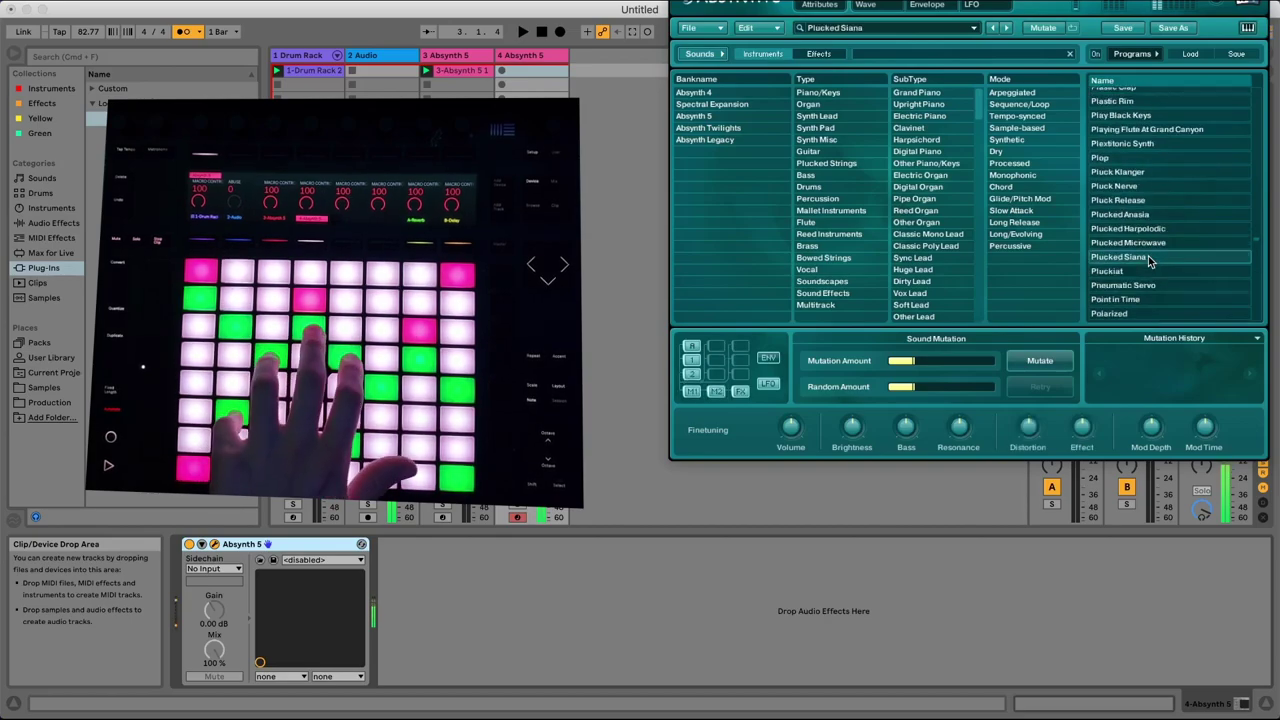
scroll(1147, 256, "down", 3)
left_click(1147, 259)
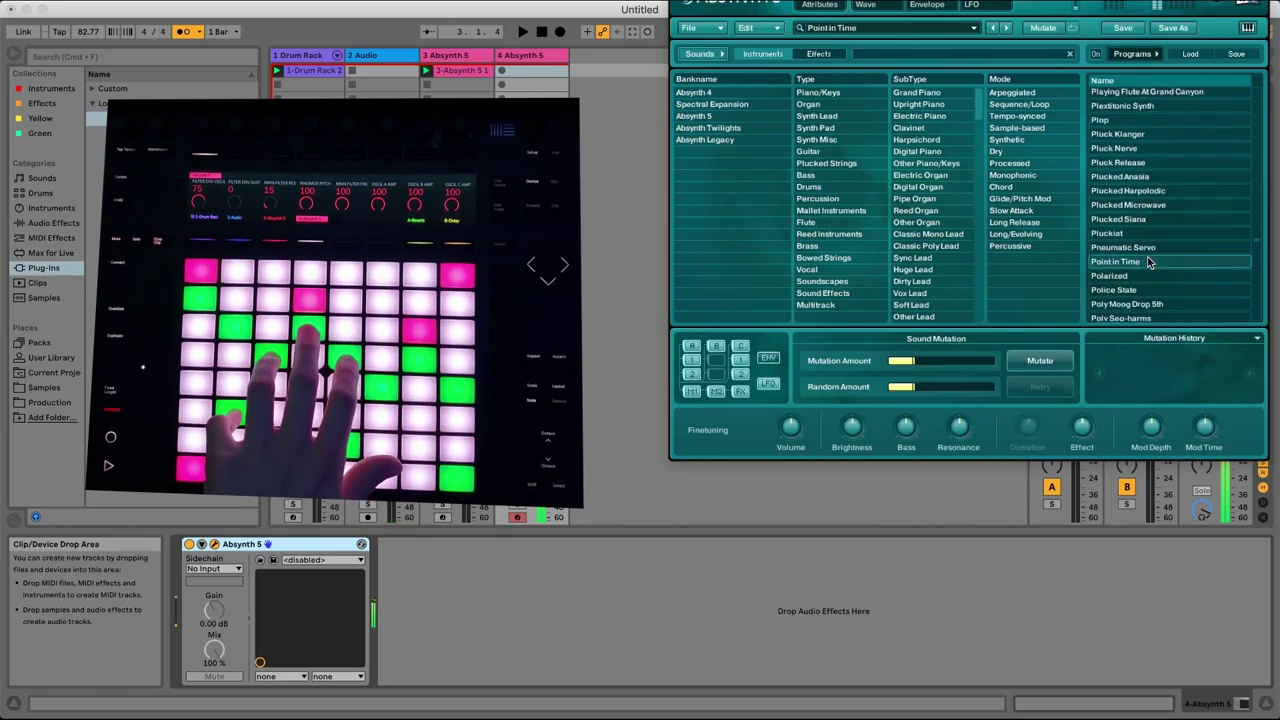
scroll(1147, 272, "down", 3)
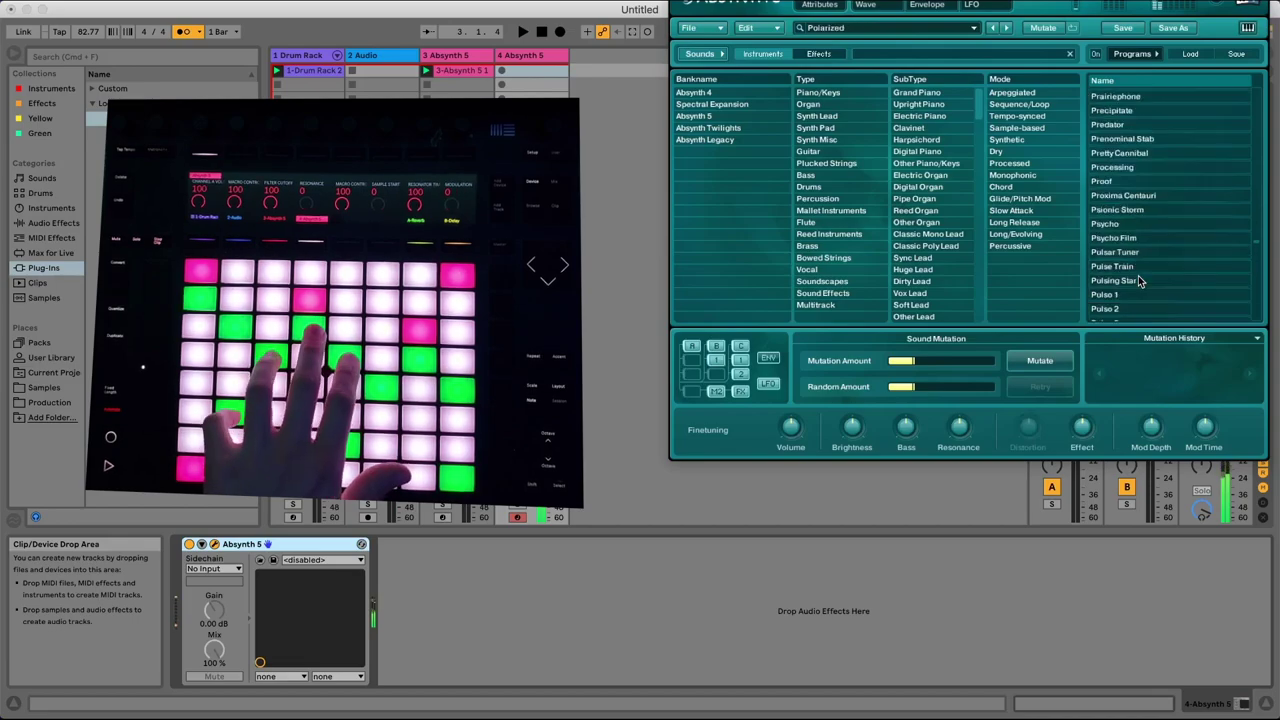
left_click(1142, 280)
Audition presets starting with R, including Rassel Tom, Raspberry Ripple and Repair This Robot, on the duplicated Absynth
scroll(1142, 280, "down", 3)
scroll(1138, 280, "down", 3)
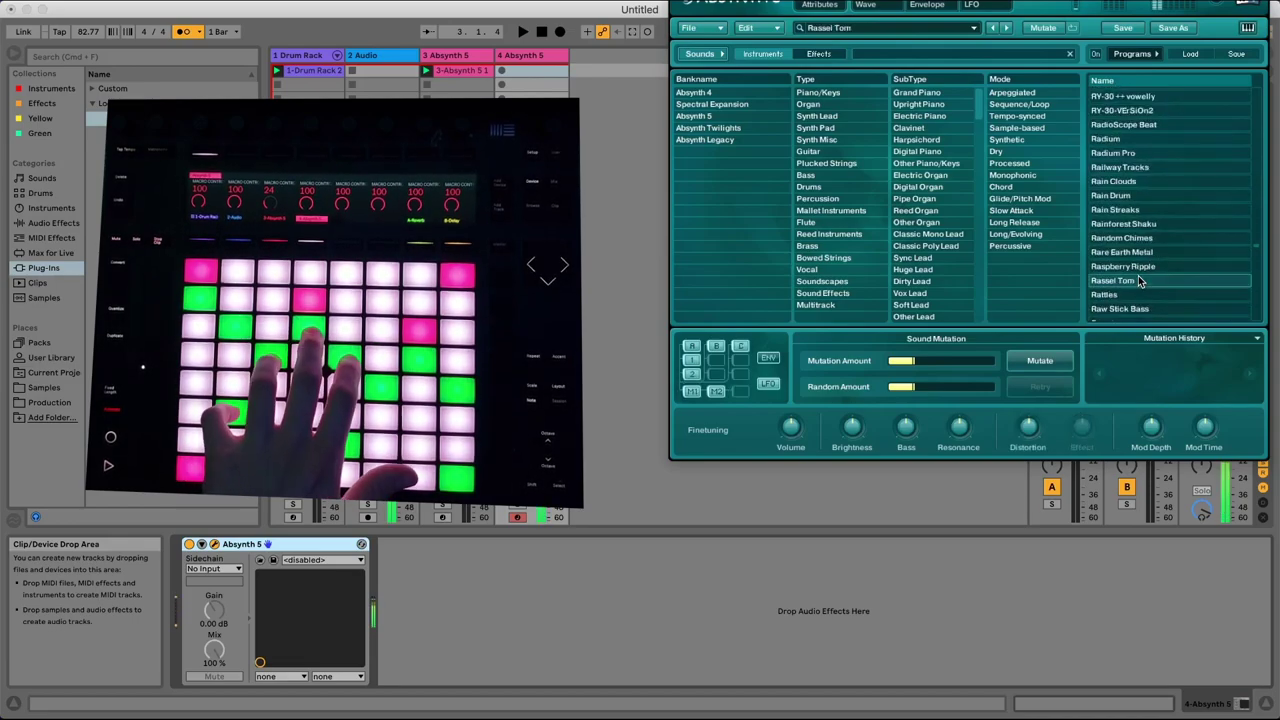
left_click(1139, 268)
scroll(1138, 258, "down", 3)
left_click(1138, 260)
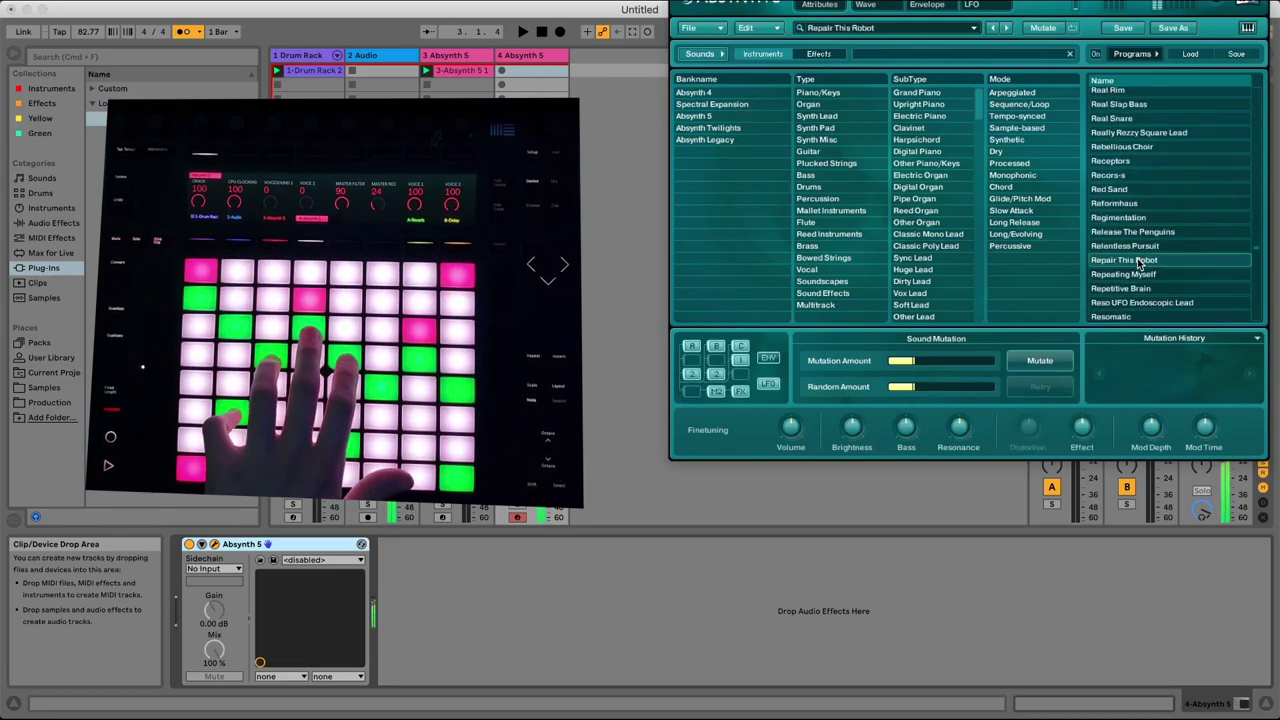
scroll(1138, 260, "down", 3)
left_click(1138, 256)
left_click(1137, 275)
scroll(1137, 275, "down", 3)
left_click(1137, 272)
Try the presets Rocking The Club and Robots Rise, and load Rubber Made on the duplicated Absynth
scroll(1138, 277, "down", 3)
left_click(1136, 267)
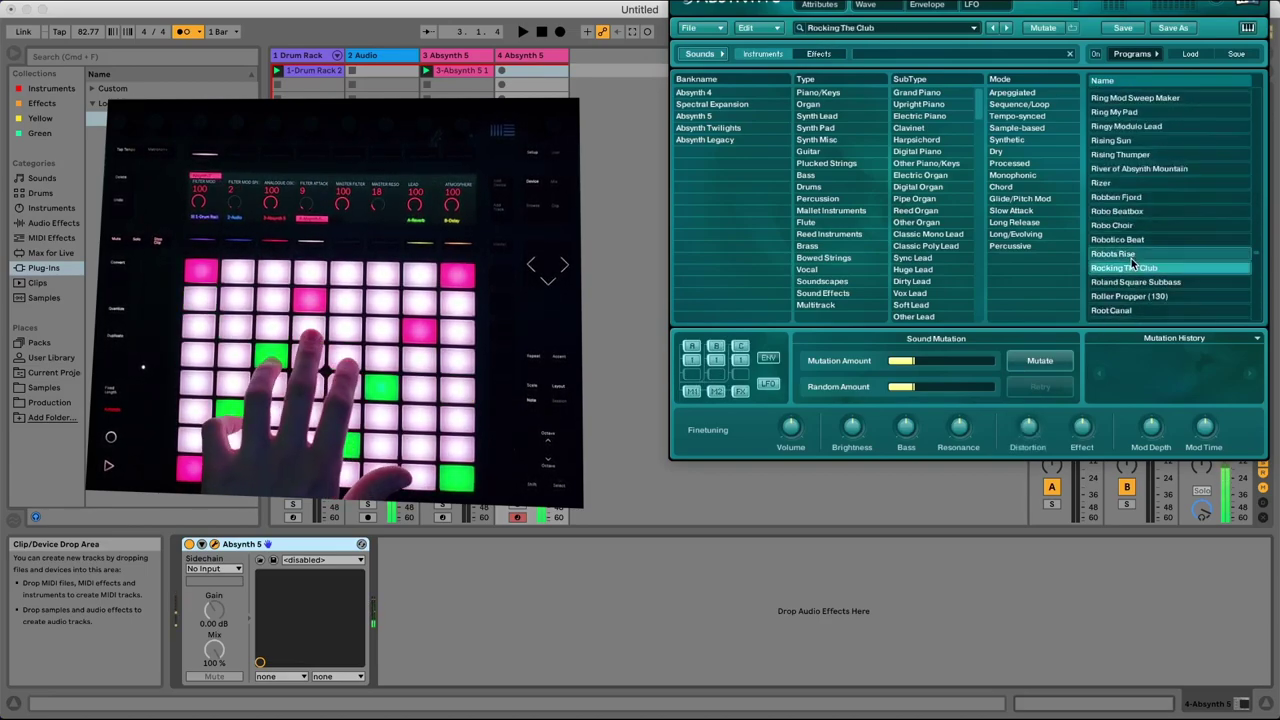
left_click(1133, 253)
scroll(1133, 250, "down", 6)
left_click(1133, 252)
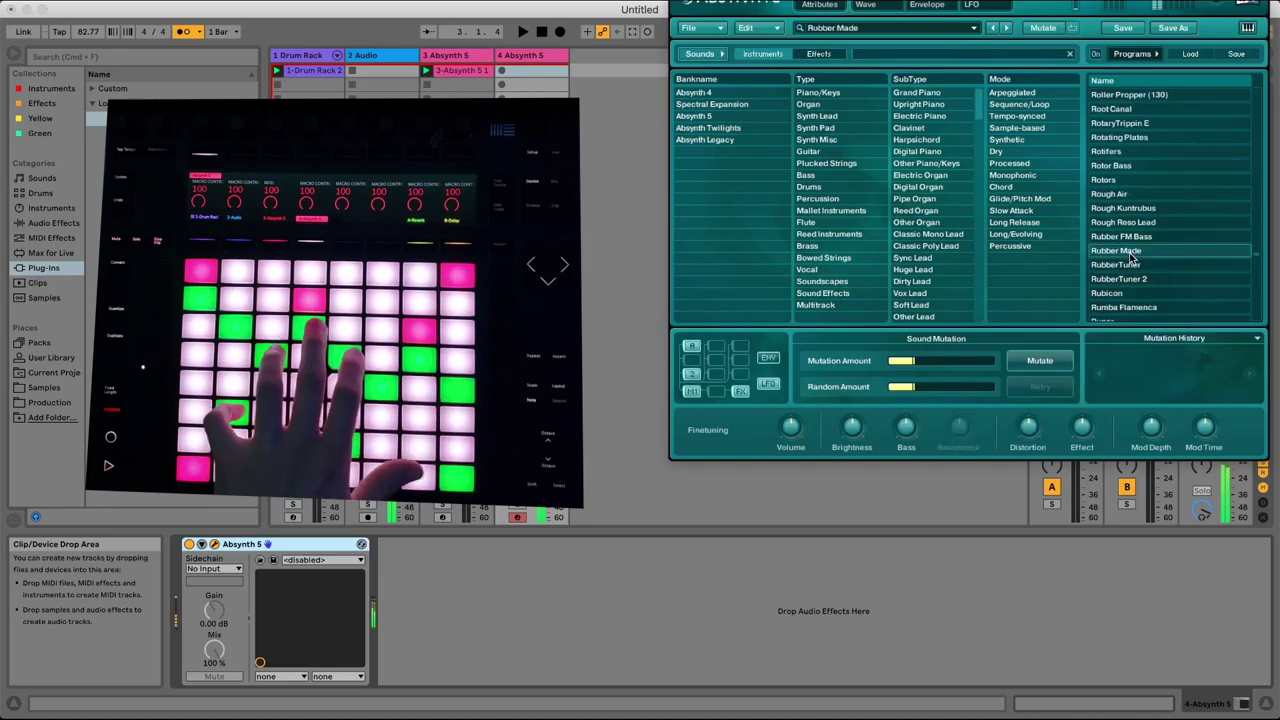
Audition RubberTuner and further presets starting with R and S, and load Sea Organ on the duplicated Absynth
left_click(1131, 264)
scroll(1129, 263, "down", 5)
left_click(1128, 265)
scroll(1127, 262, "down", 2)
scroll(1126, 262, "down", 4)
left_click(1126, 262)
left_click(1130, 291)
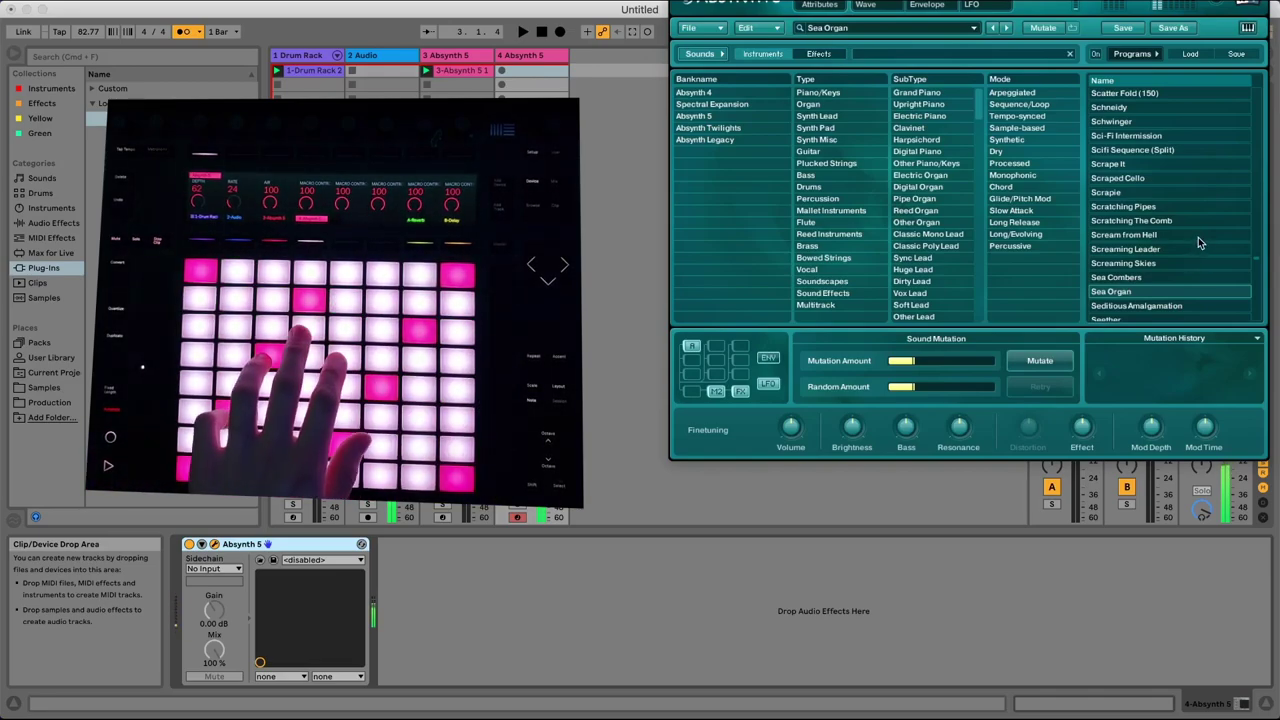
Shorten the attack of the Oscil A Amp and Oscil C Amp envelopes to 0.0010 seconds
left_click(865, 5)
left_click(926, 5)
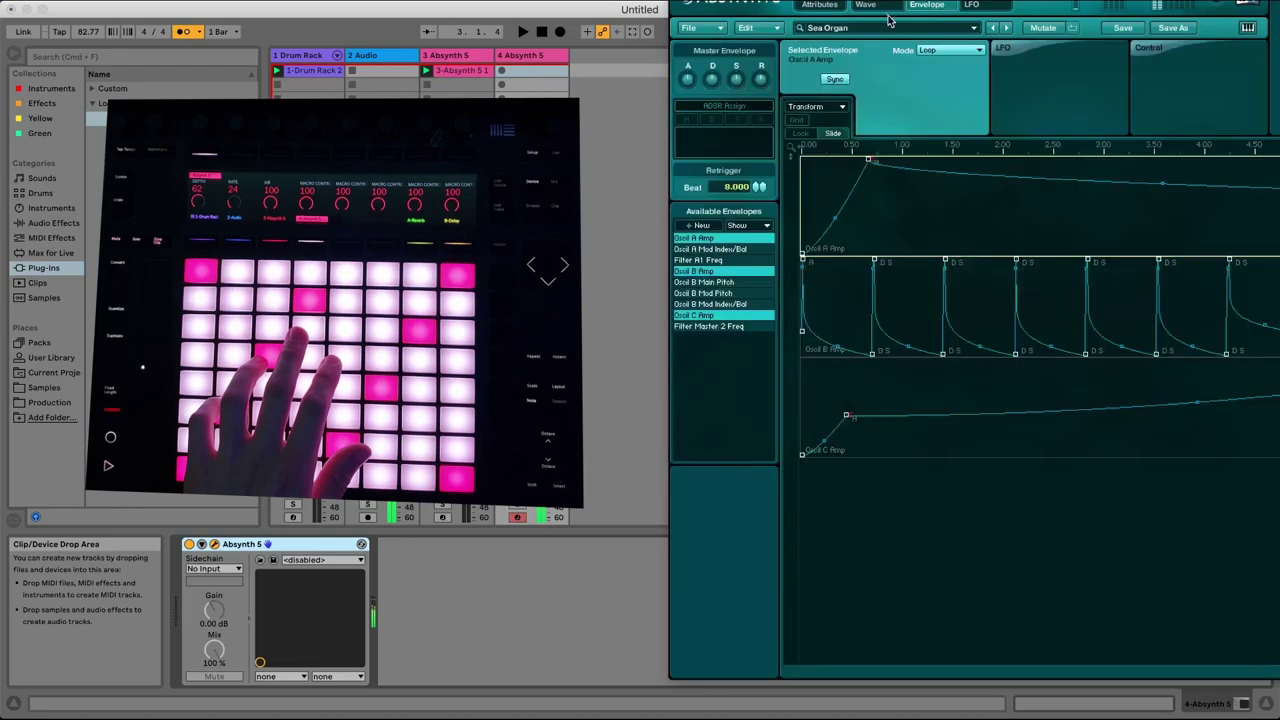
left_click_drag(868, 165, 783, 165)
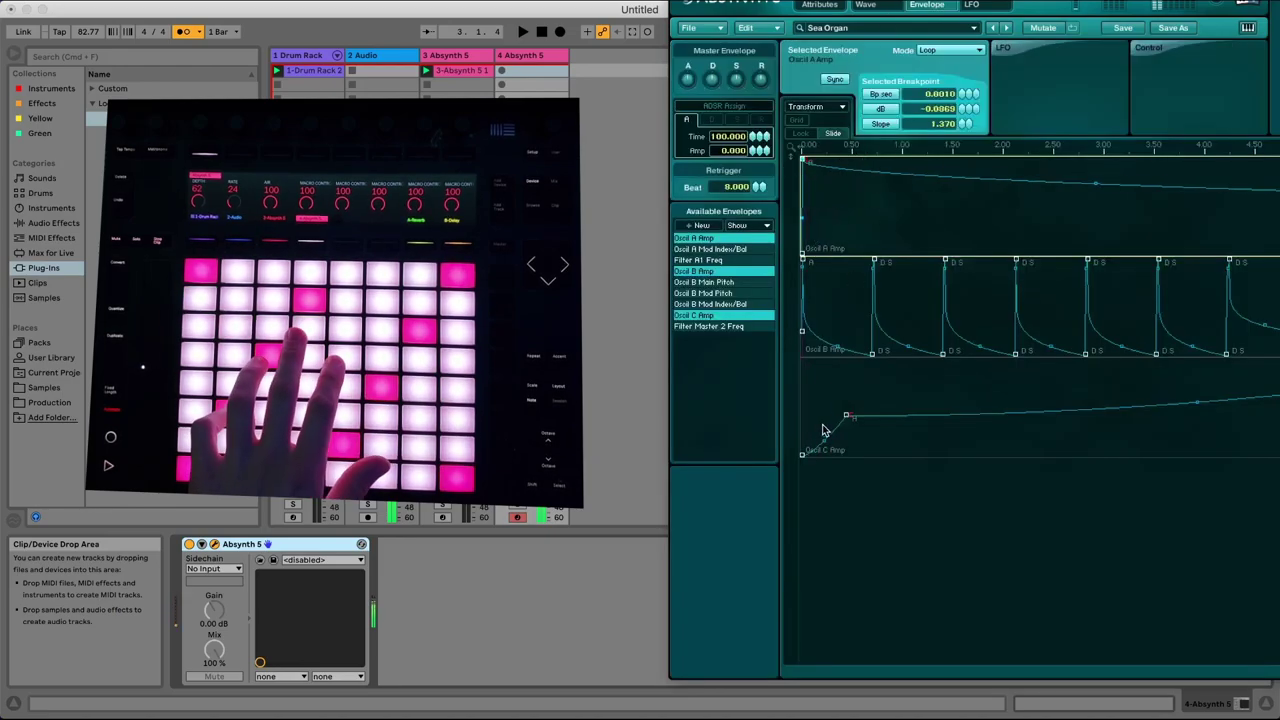
left_click_drag(848, 418, 797, 410)
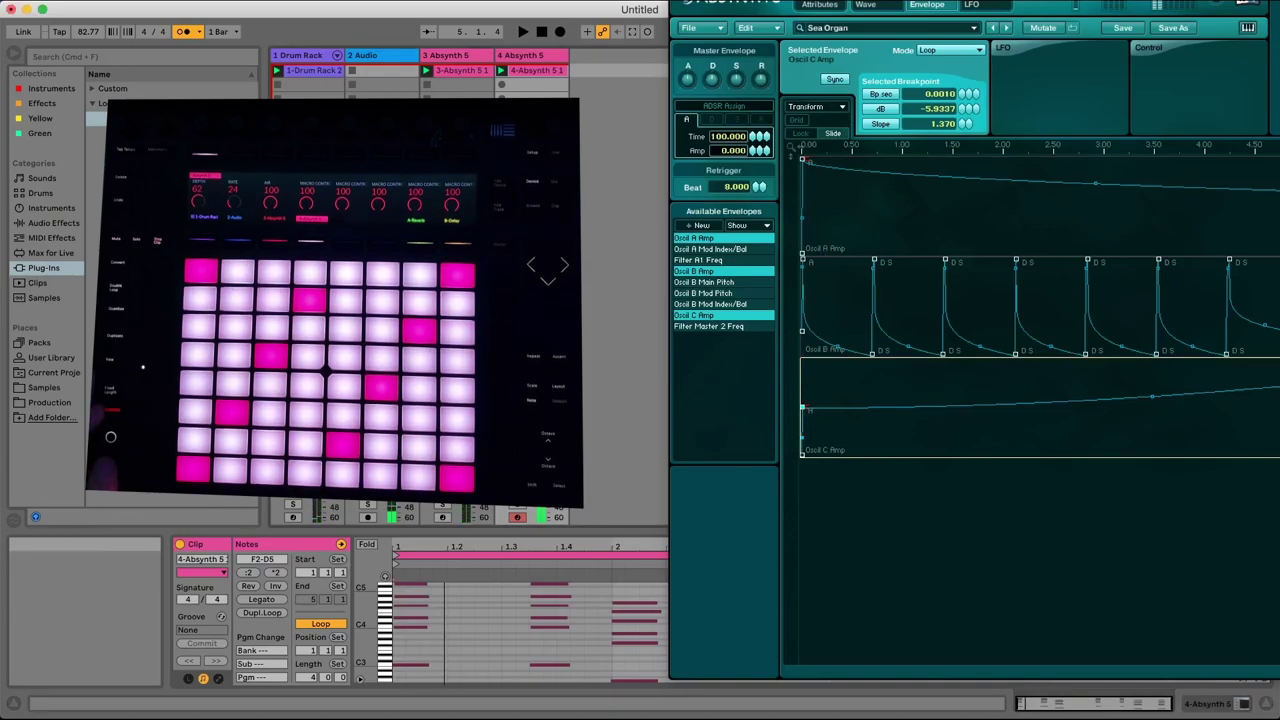
Hide the plug-in window and move the track 4 Absynth clip's loop start to bar 3 for a two-bar loop
key("super+alt+p")
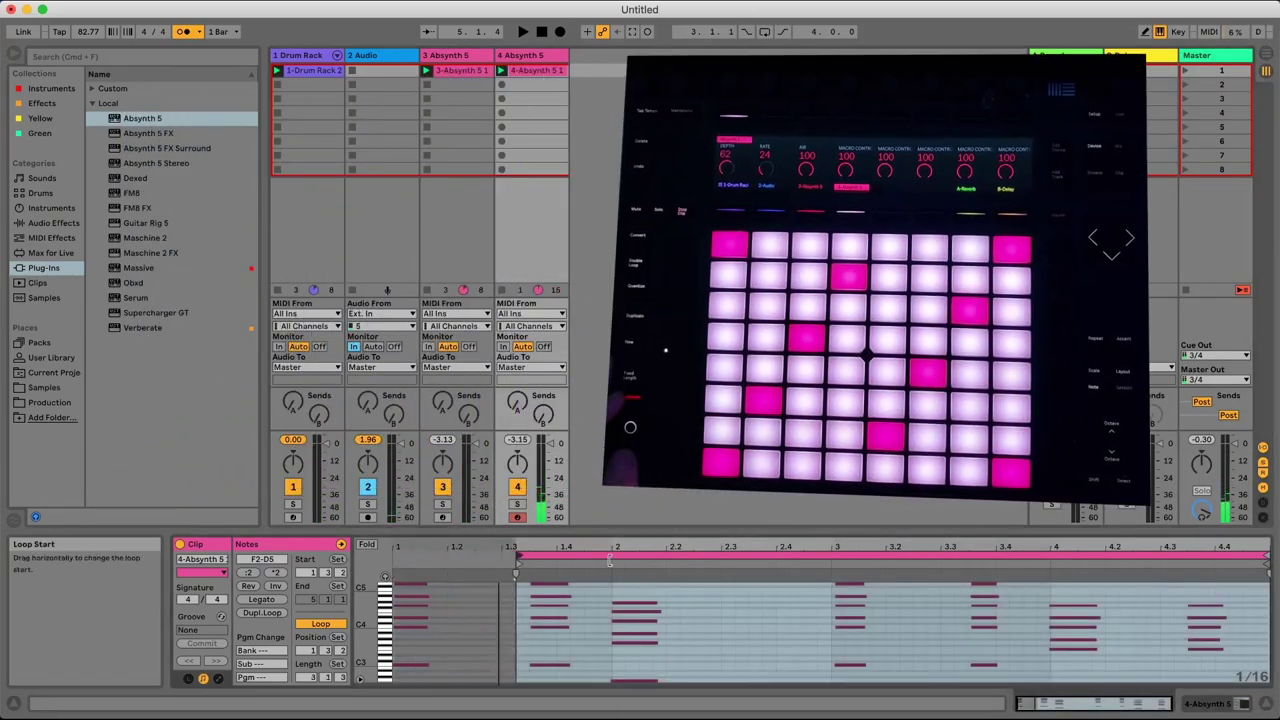
left_click_drag(490, 560, 875, 561)
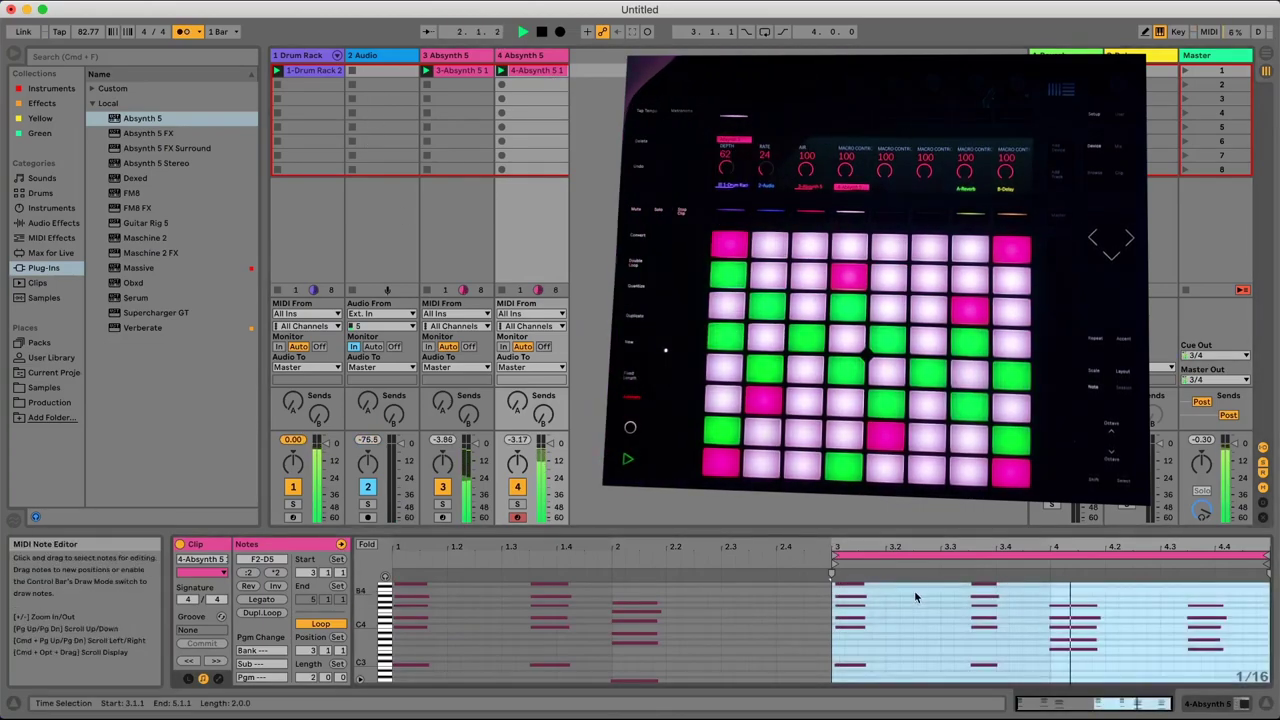
Try transposing all notes in the track 4 Absynth clip up an octave, return them to their original pitch and check playback
key("super+a")
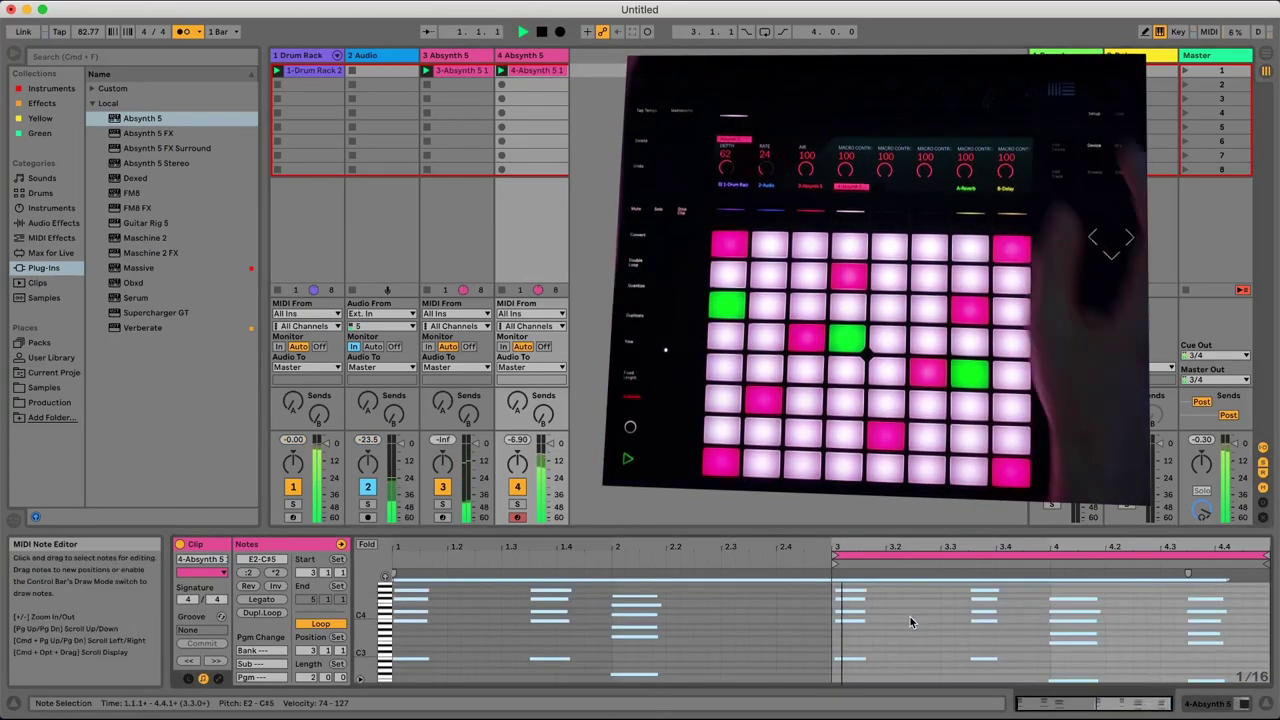
key("shift+Up")
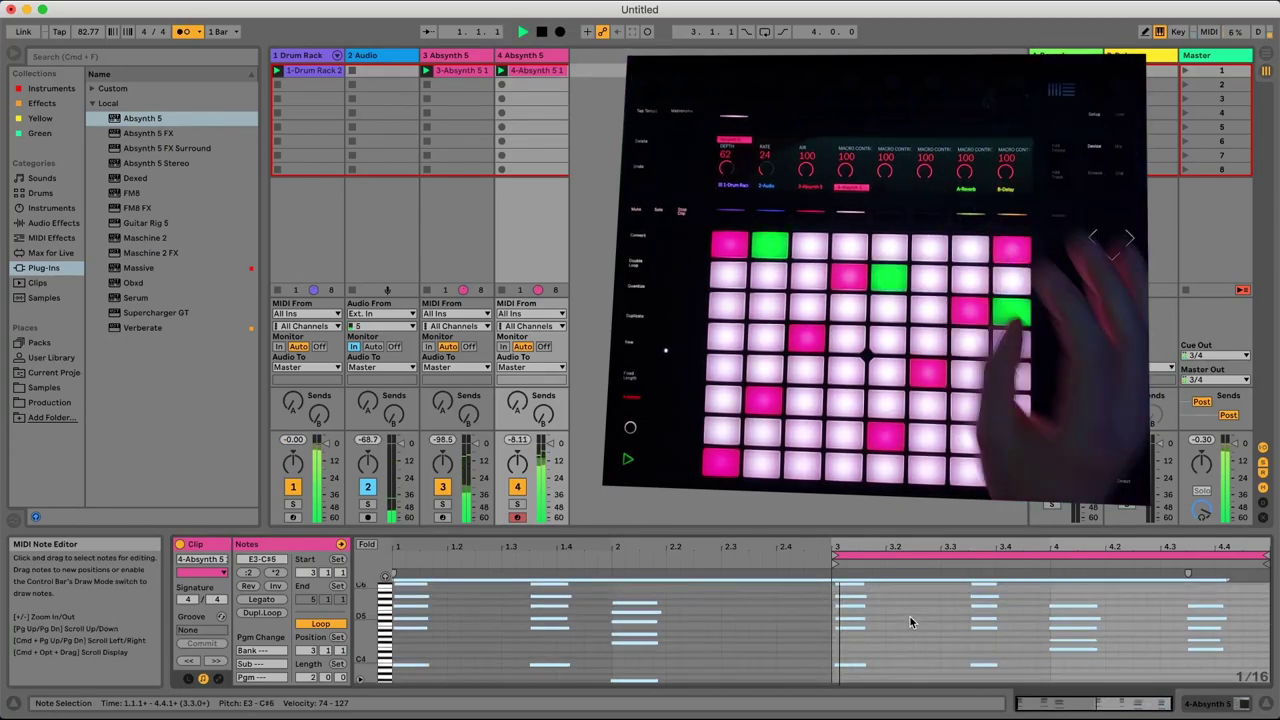
key("shift+Down")
key("Up")
key("space")
key("space")
Add a Compressor after Absynth 5 on track 4, and open and close the audio preferences
key("shift+Tab")
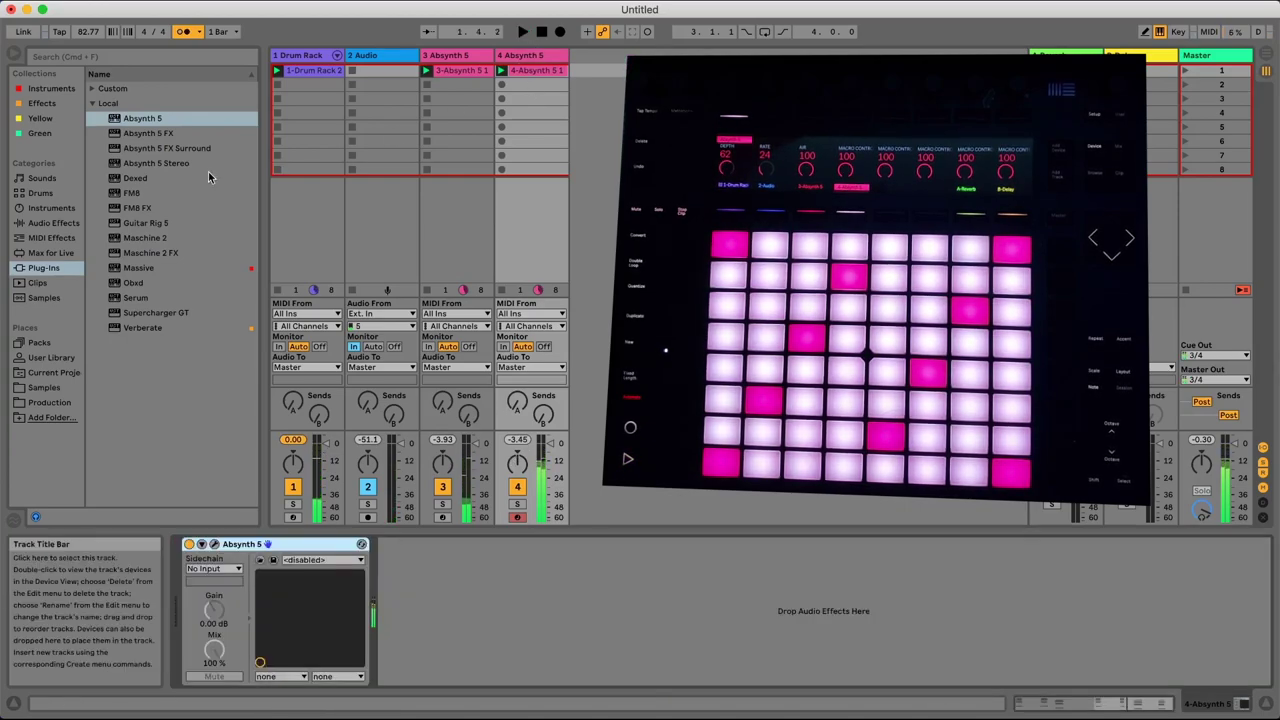
left_click(60, 223)
left_click_drag(130, 160, 184, 208)
left_click_drag(474, 601, 477, 603)
key("super+comma")
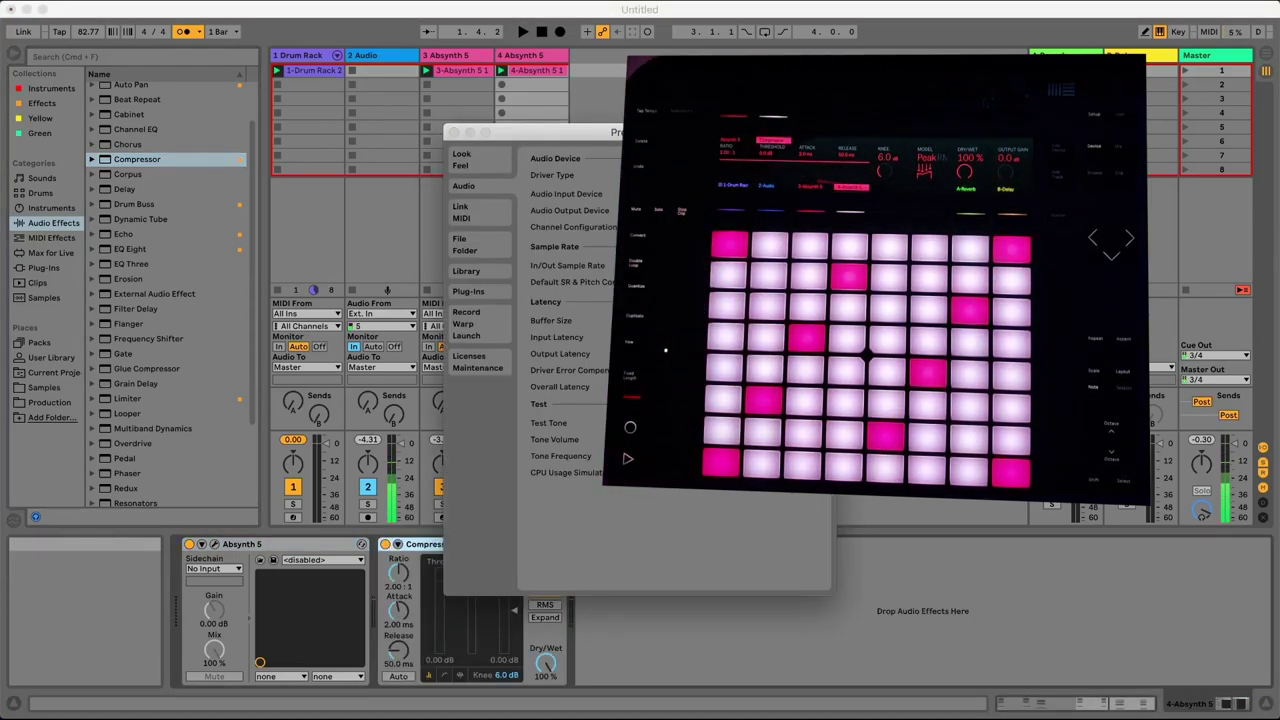
left_click(453, 133)
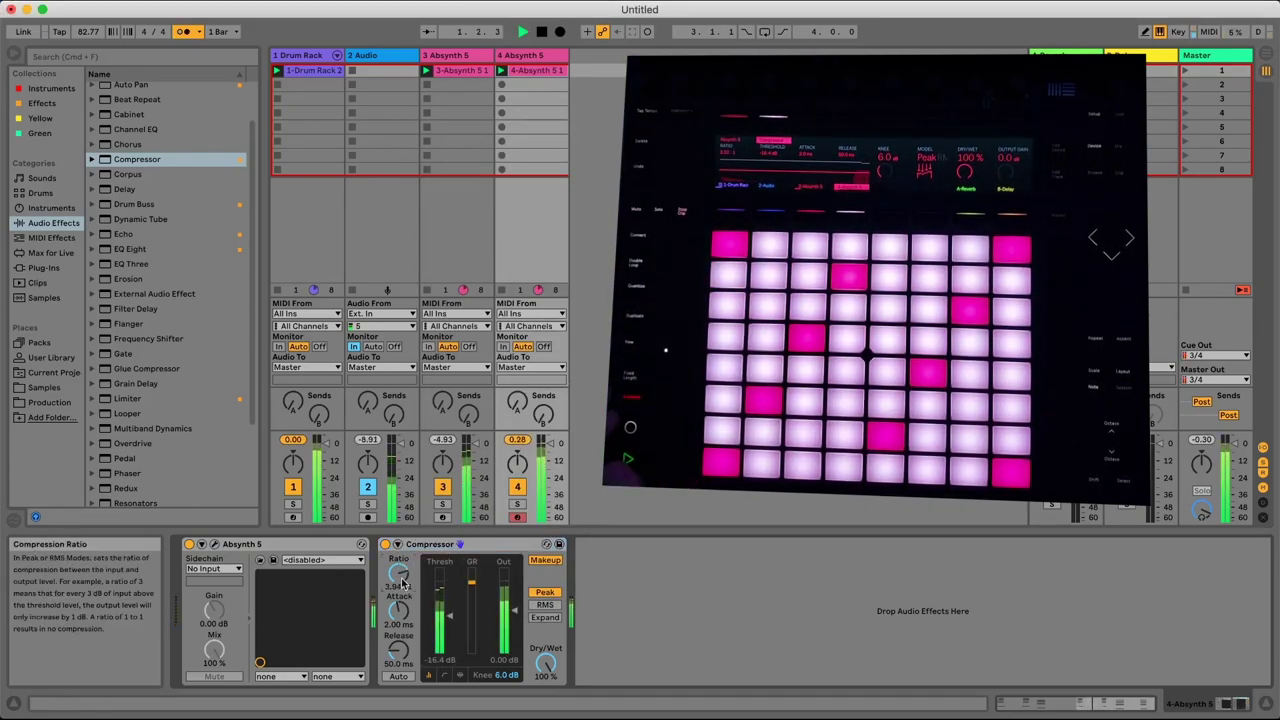
Duplicate the Compressor on track 4 and sidechain the copy from 1-Drum Rack with a Post FX source
key("super+d")
left_click(595, 544)
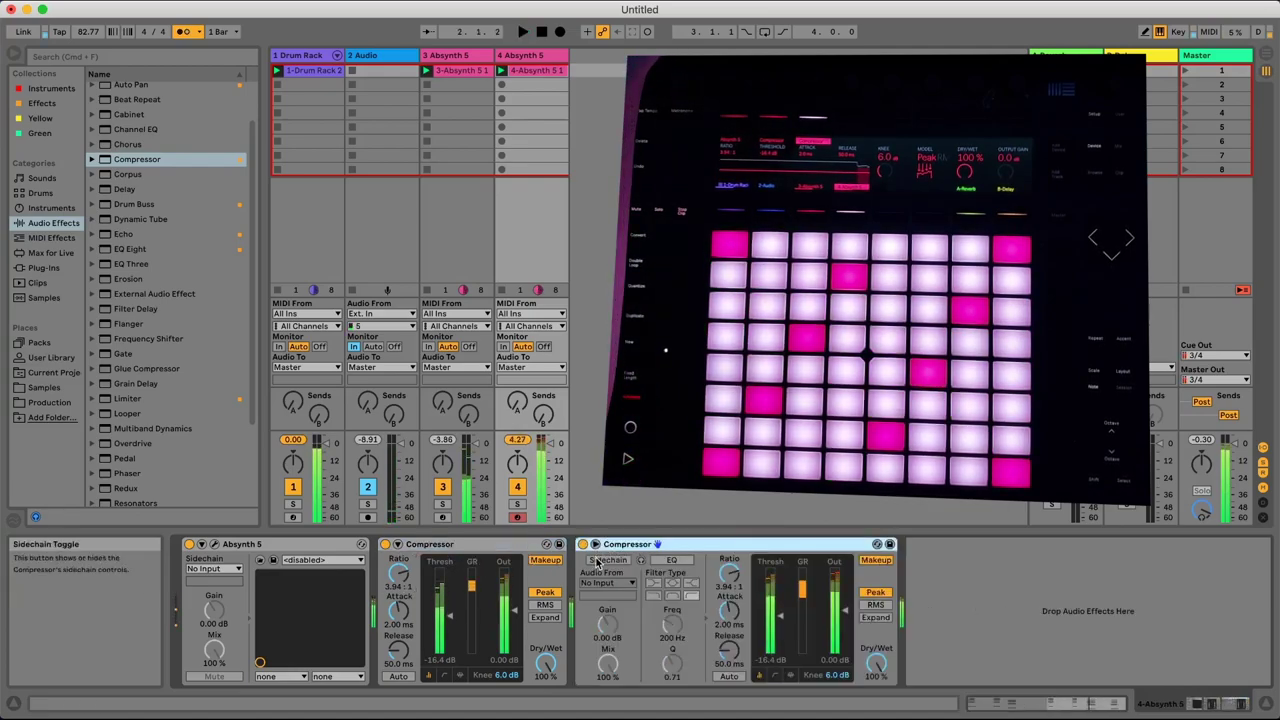
left_click(607, 583)
left_click(612, 597)
left_click(612, 597)
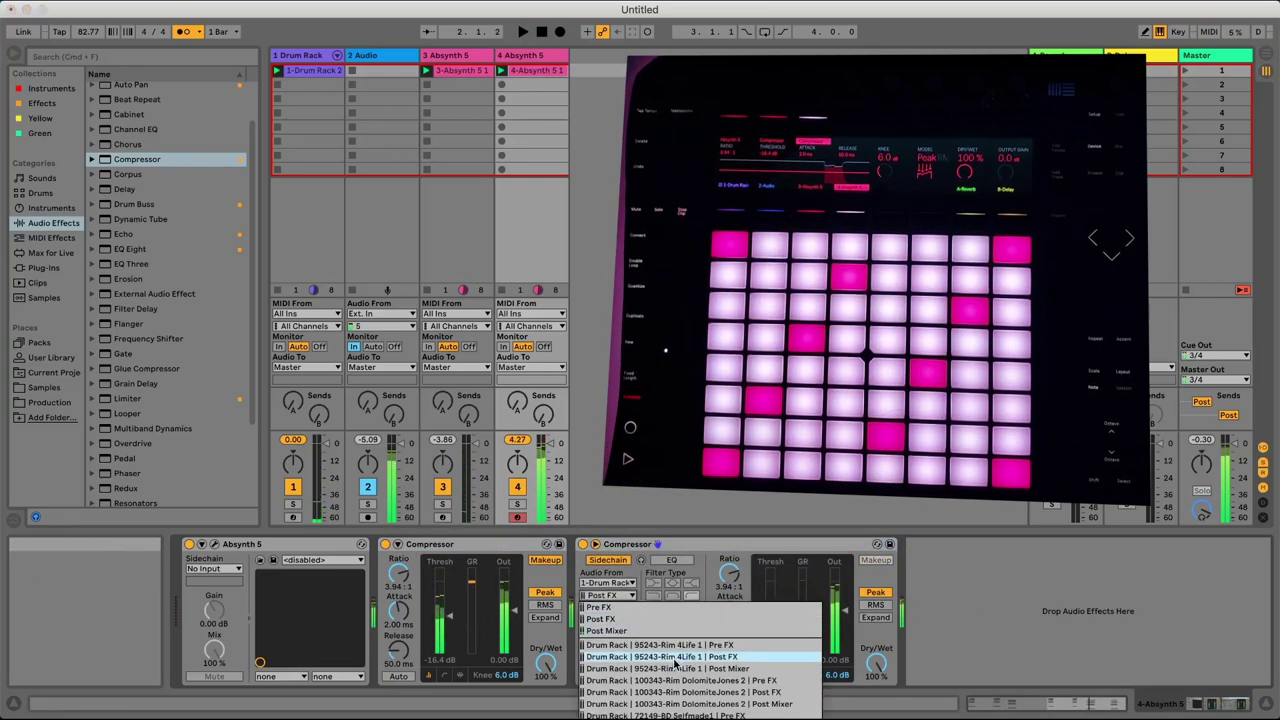
left_click(725, 657)
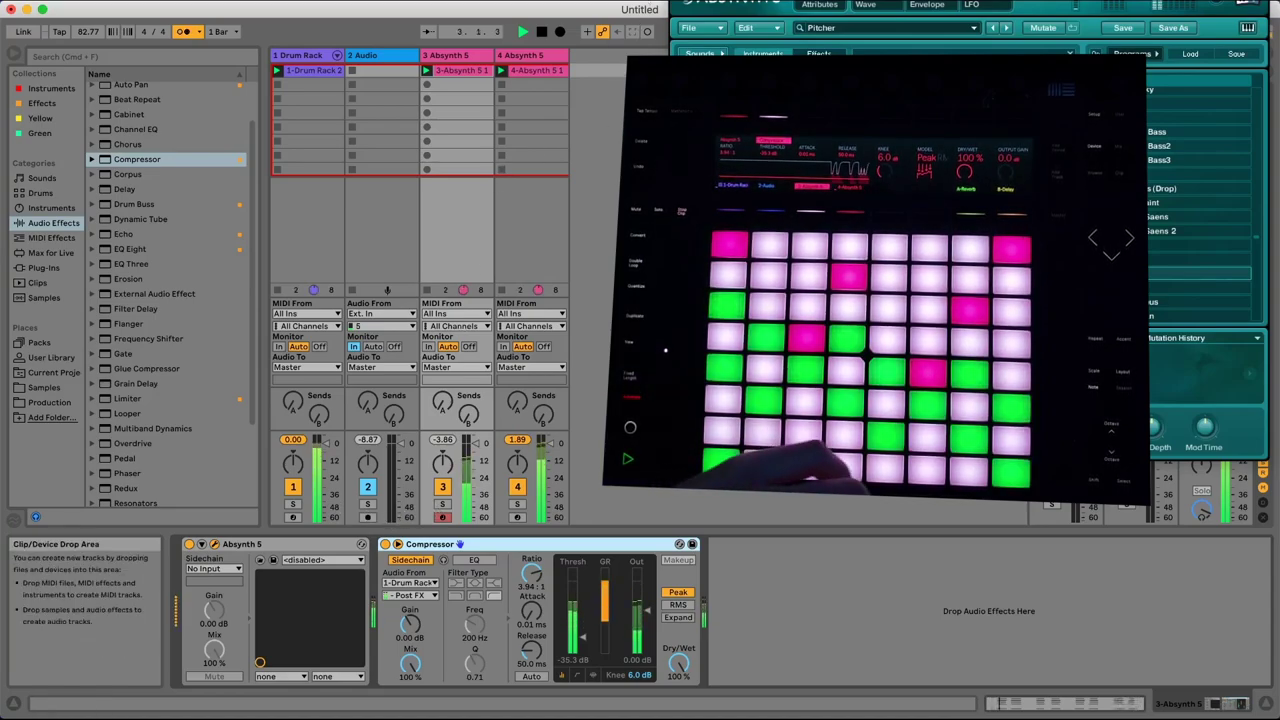
Switch to the browser to check the timer, return to Ableton Live and stop playback
key("super+Tab")
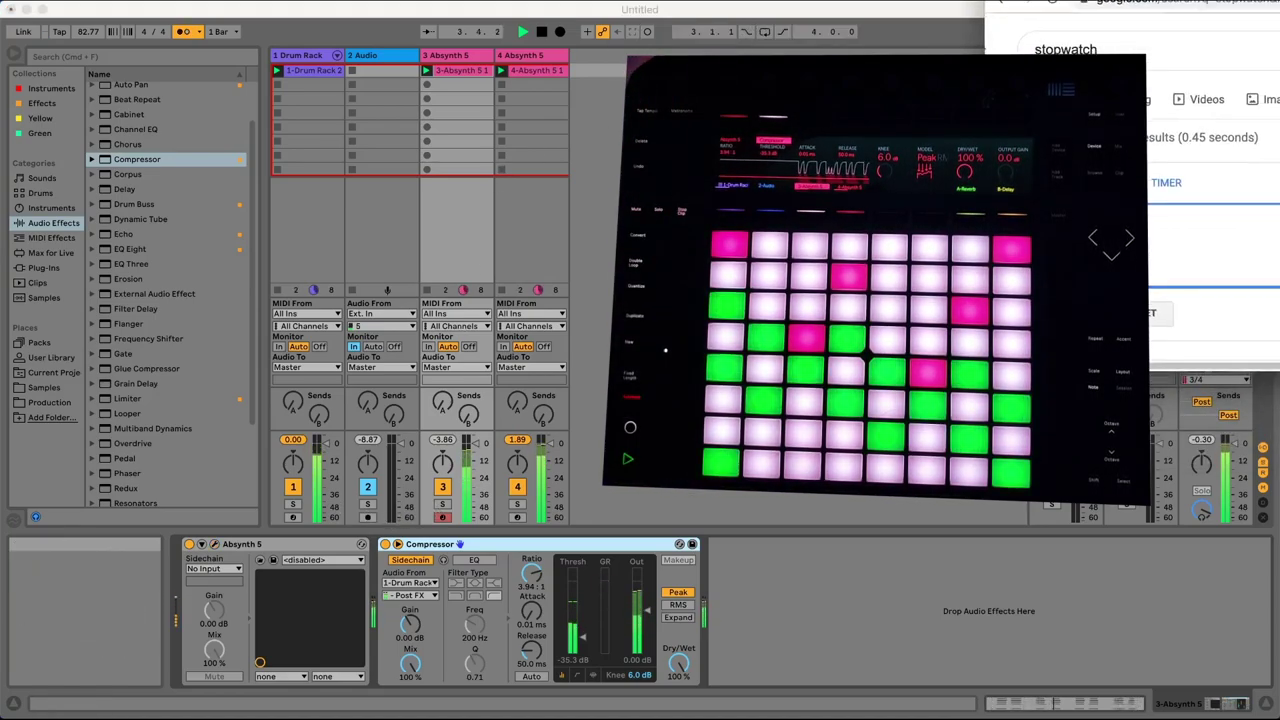
key("super+Tab")
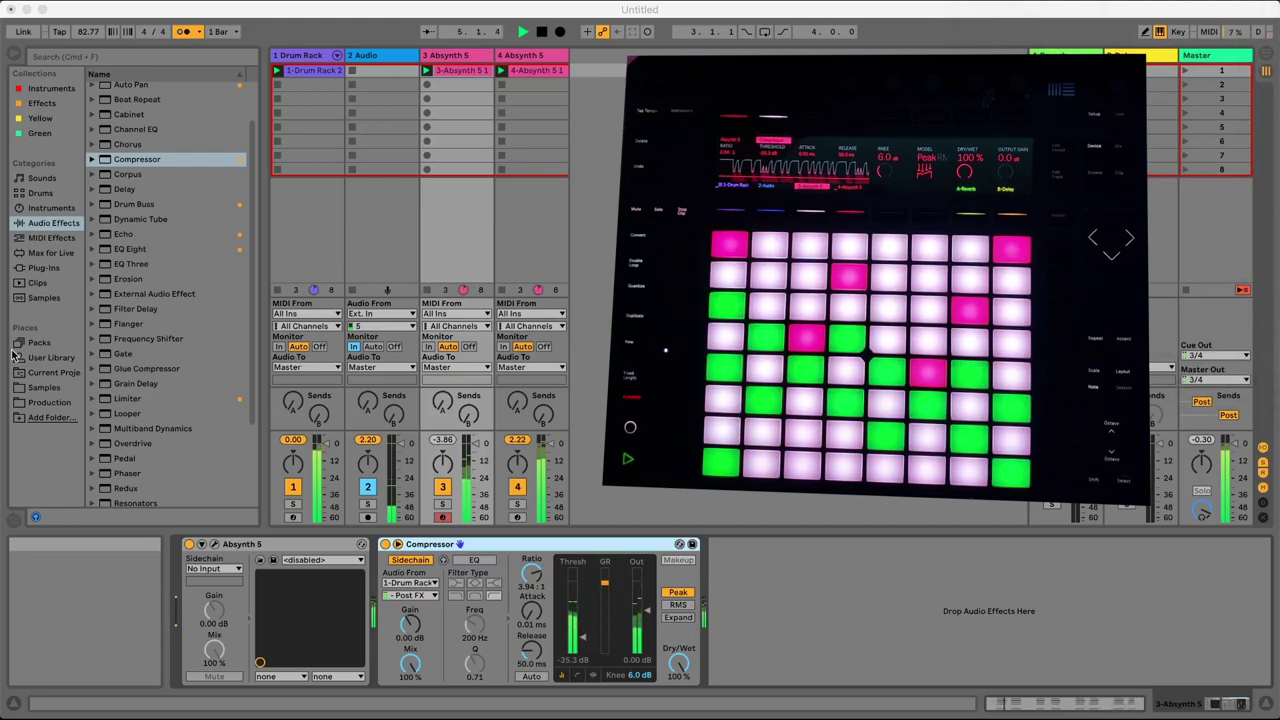
key("space")
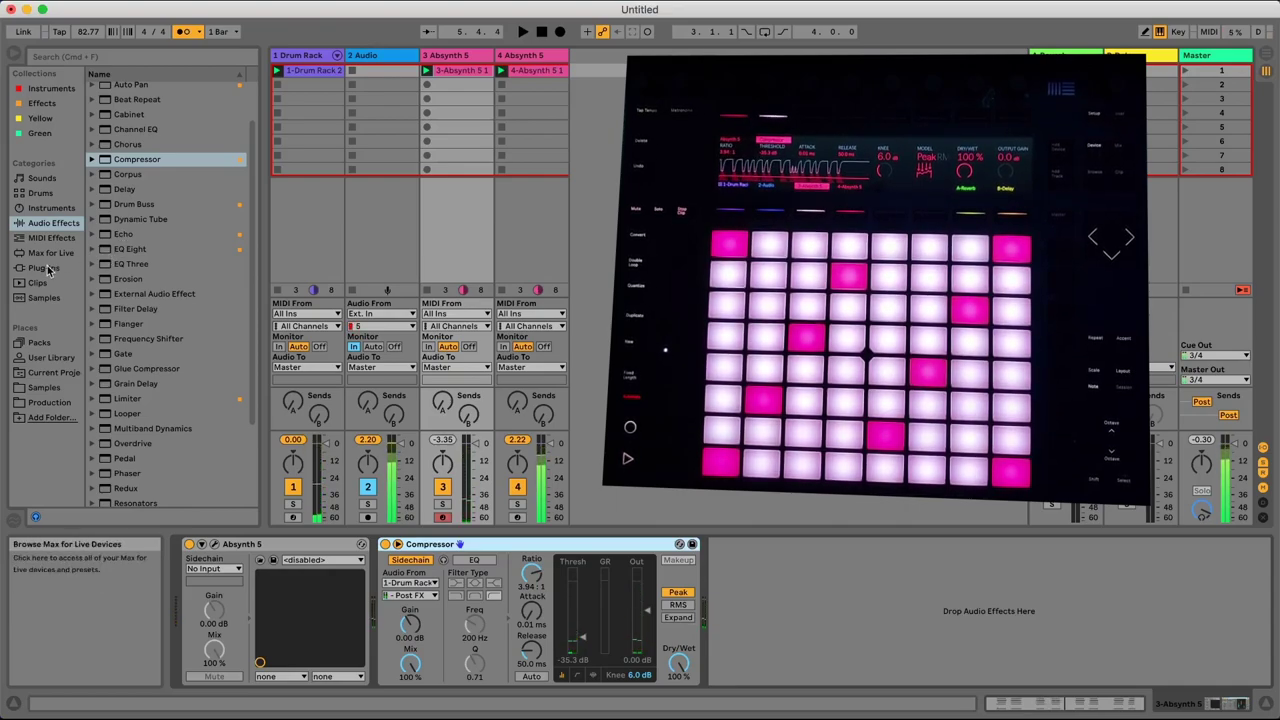
Create a new instrument track from the Wavetable preset WarmyBazzz.adv
left_click(52, 89)
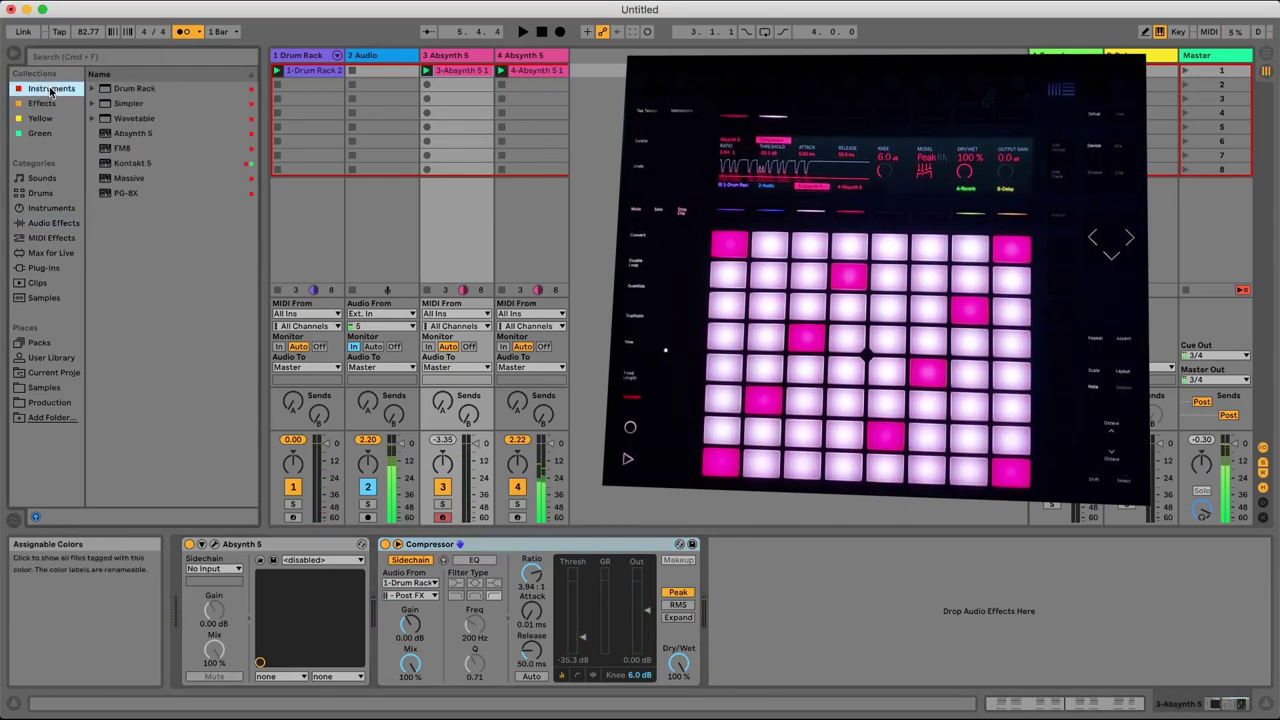
left_click(92, 118)
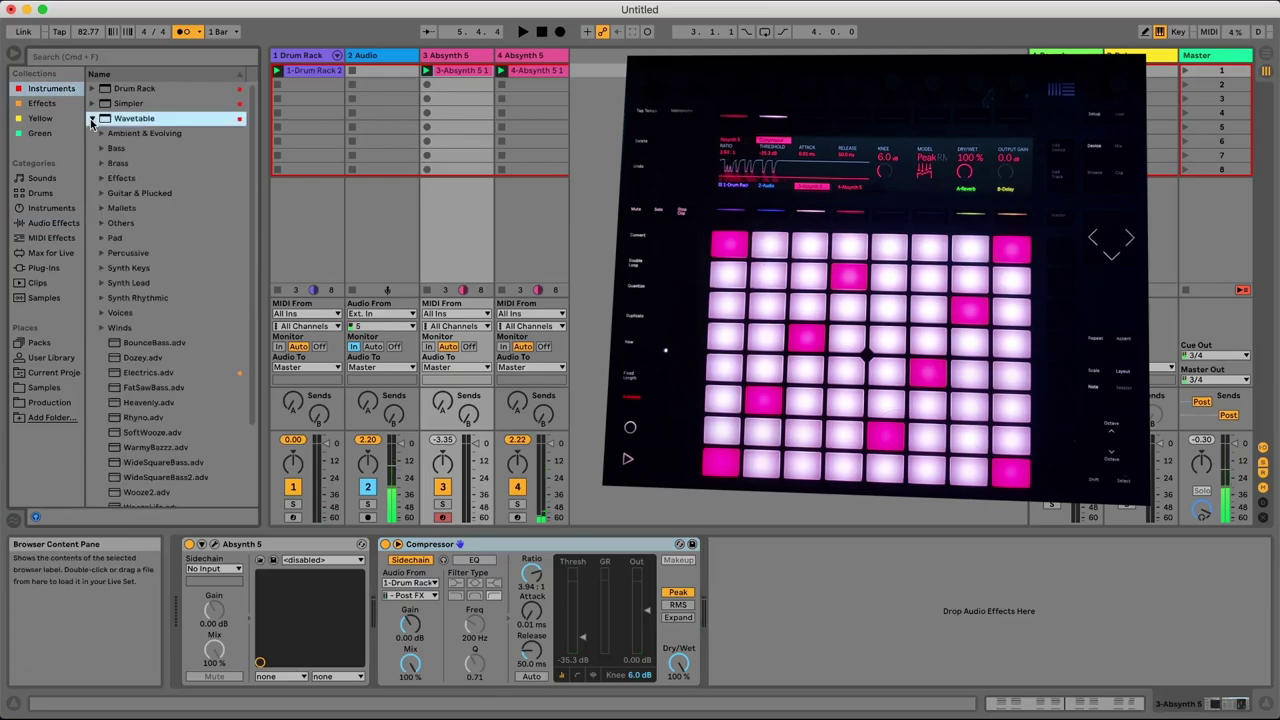
scroll(165, 352, "down", 3)
left_click_drag(143, 352, 612, 210)
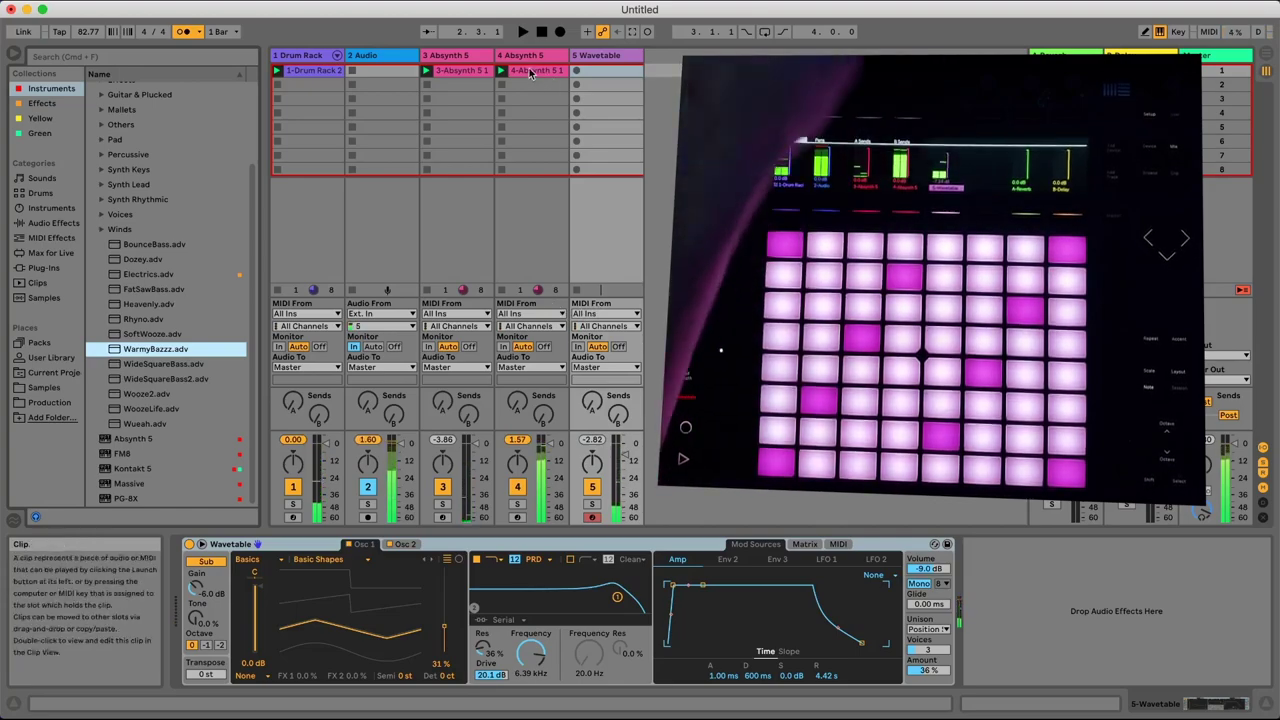
Copy the sidechained Compressor from track 4 and paste it after Wavetable on track 5
left_click(555, 308)
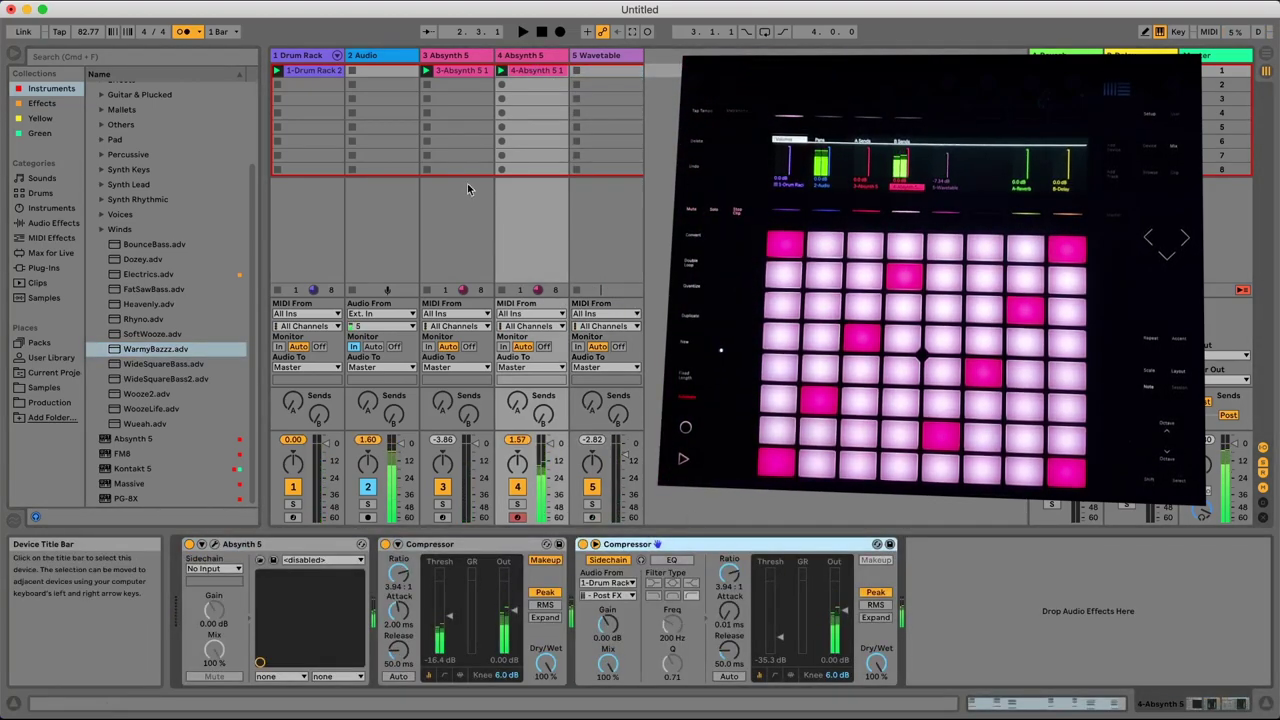
left_click(605, 305)
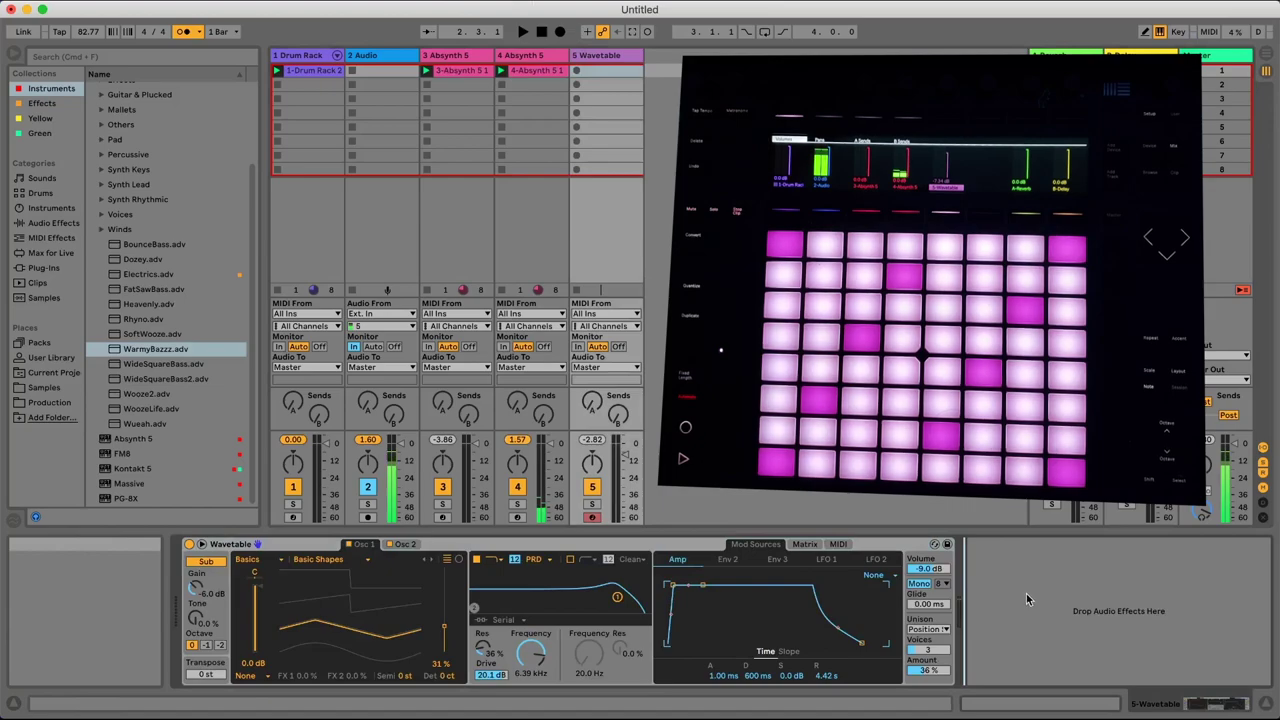
key("super+v")
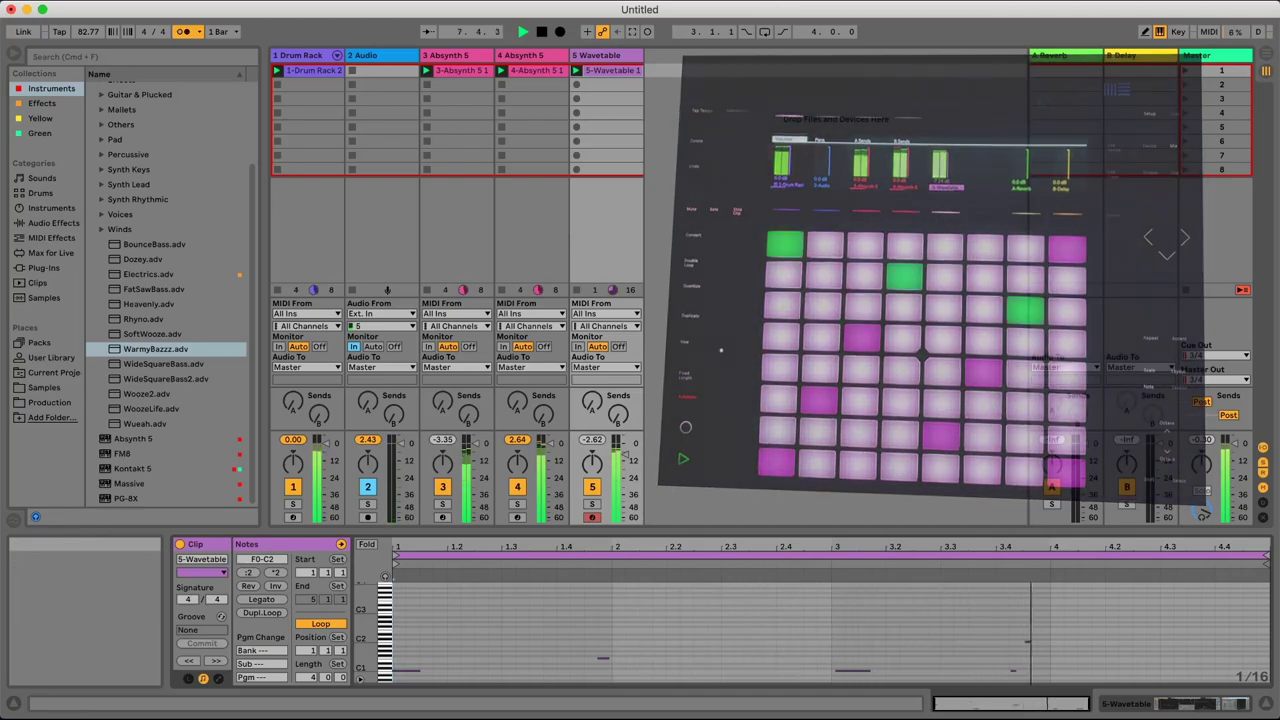
Bring up the browser timer, move its window aside, return to Ableton Live and stop playback
key("super+Tab")
left_click_drag(1030, 35, 1279, 30)
key("super+Tab")
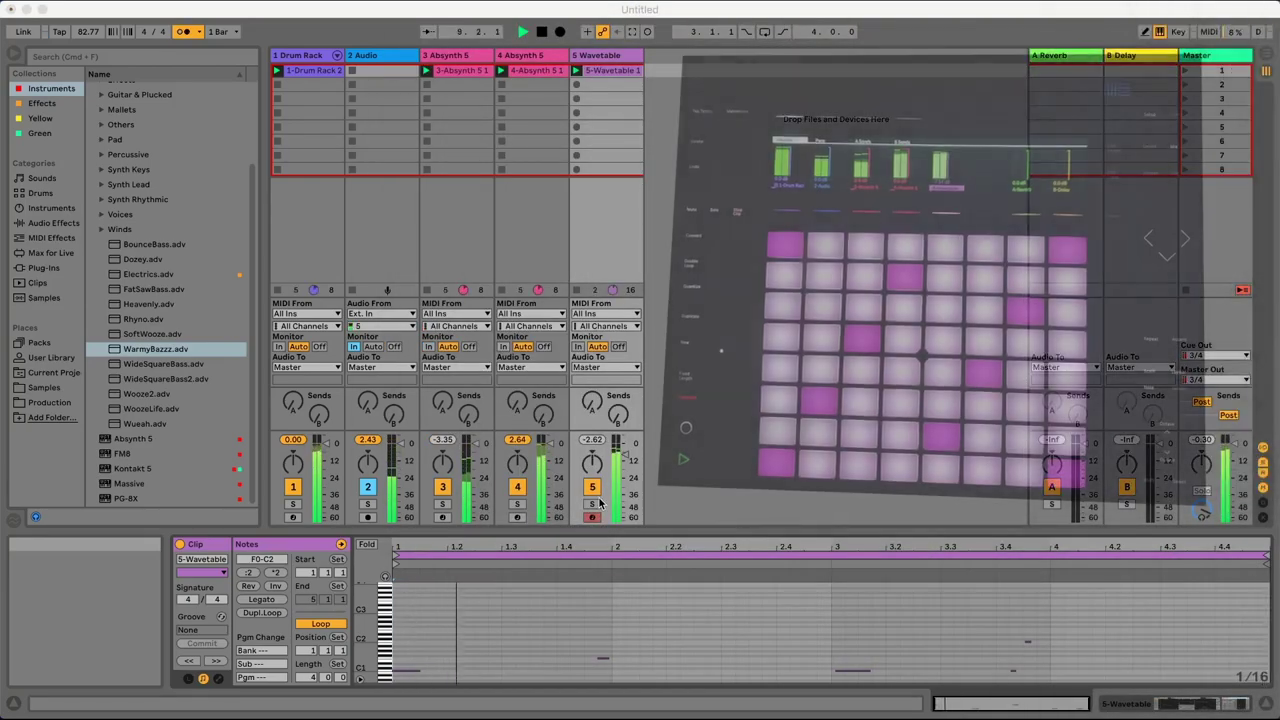
key("space")
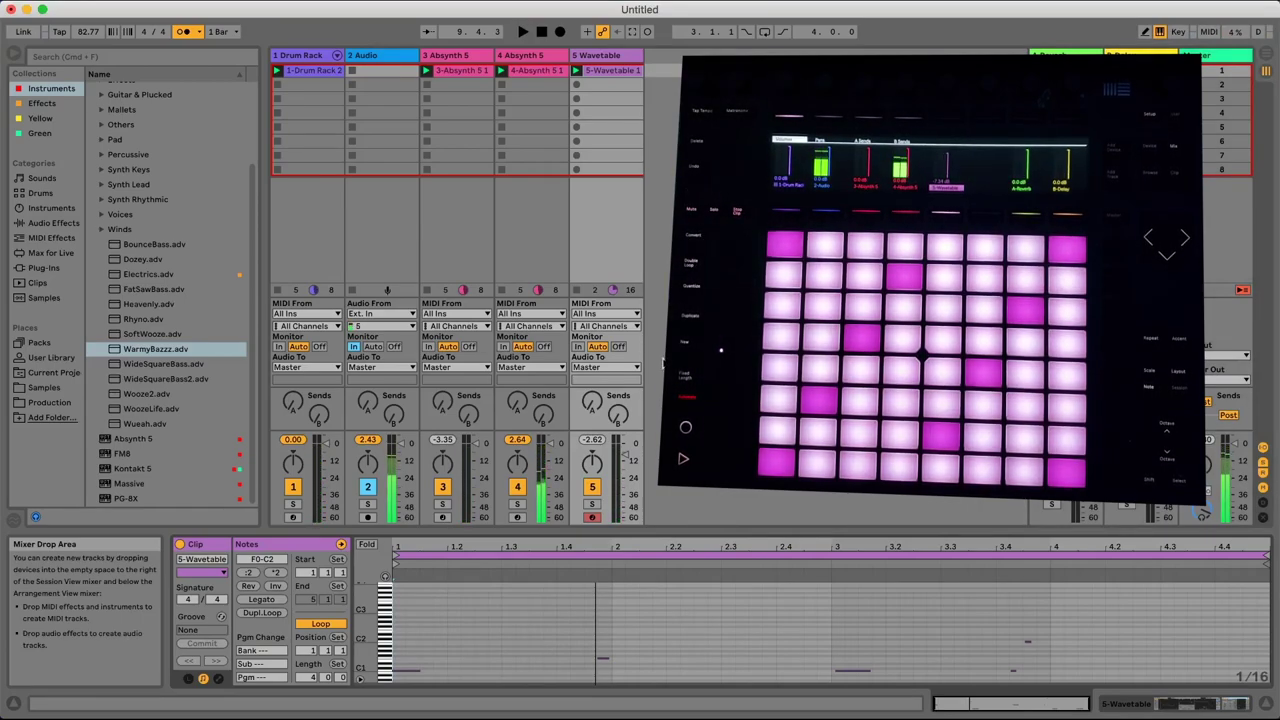
Browse the Samples place to the Loops folder inside the Sounds.com Tamborine folder
left_click(36, 374)
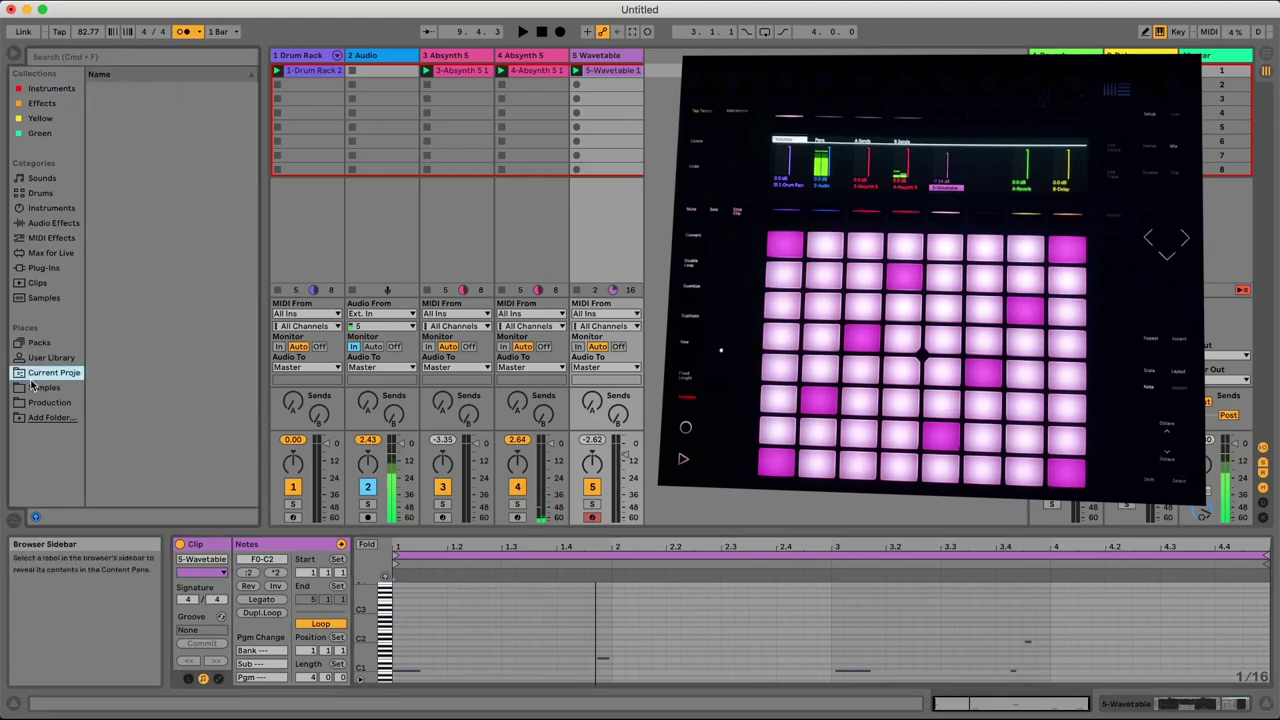
left_click(34, 387)
left_click(102, 359)
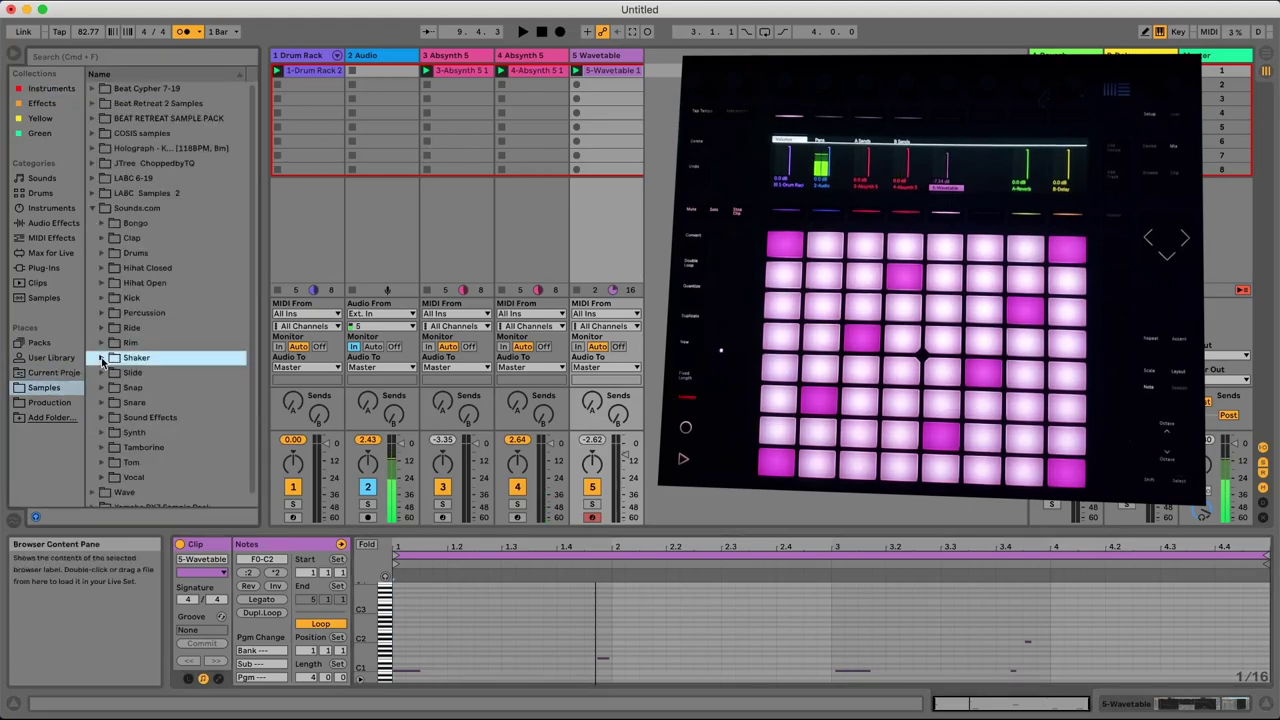
scroll(103, 364, "down", 1)
left_click(101, 439)
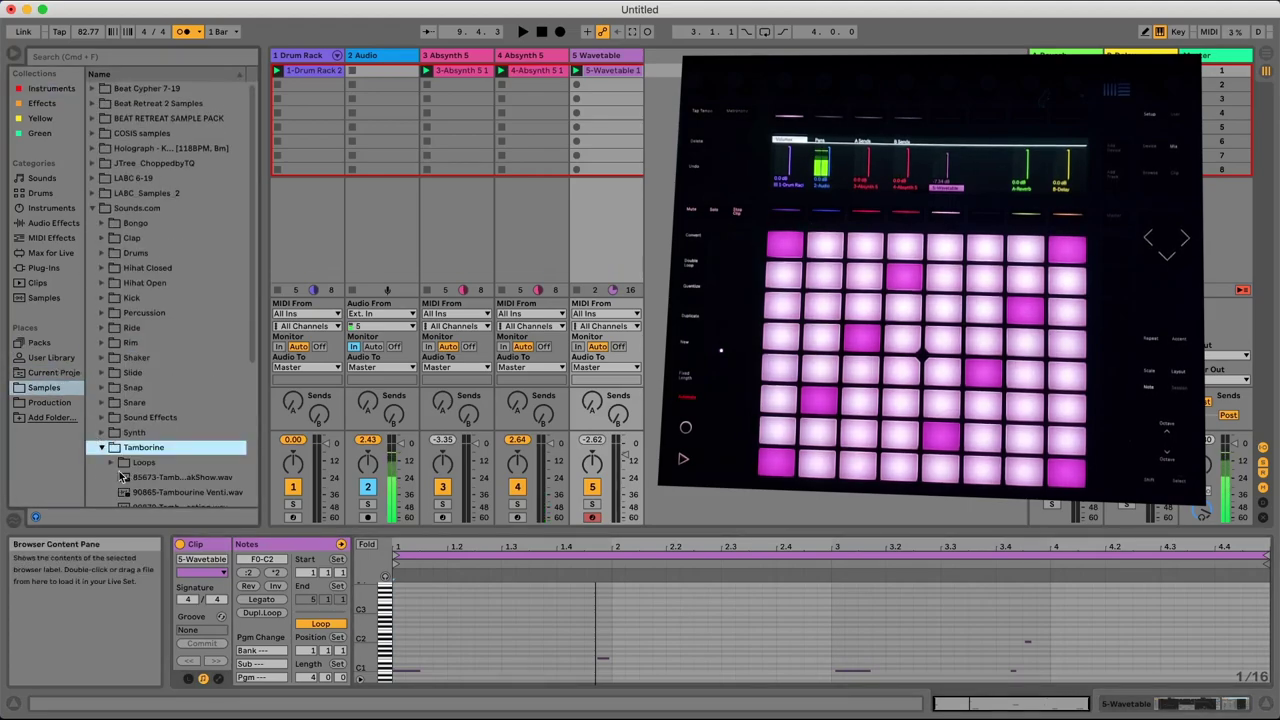
scroll(121, 477, "down", 5)
left_click(112, 381)
Preview the loop 499668-19 Tamborine.wav and place it in the first clip slot of a new audio track
left_click(160, 411)
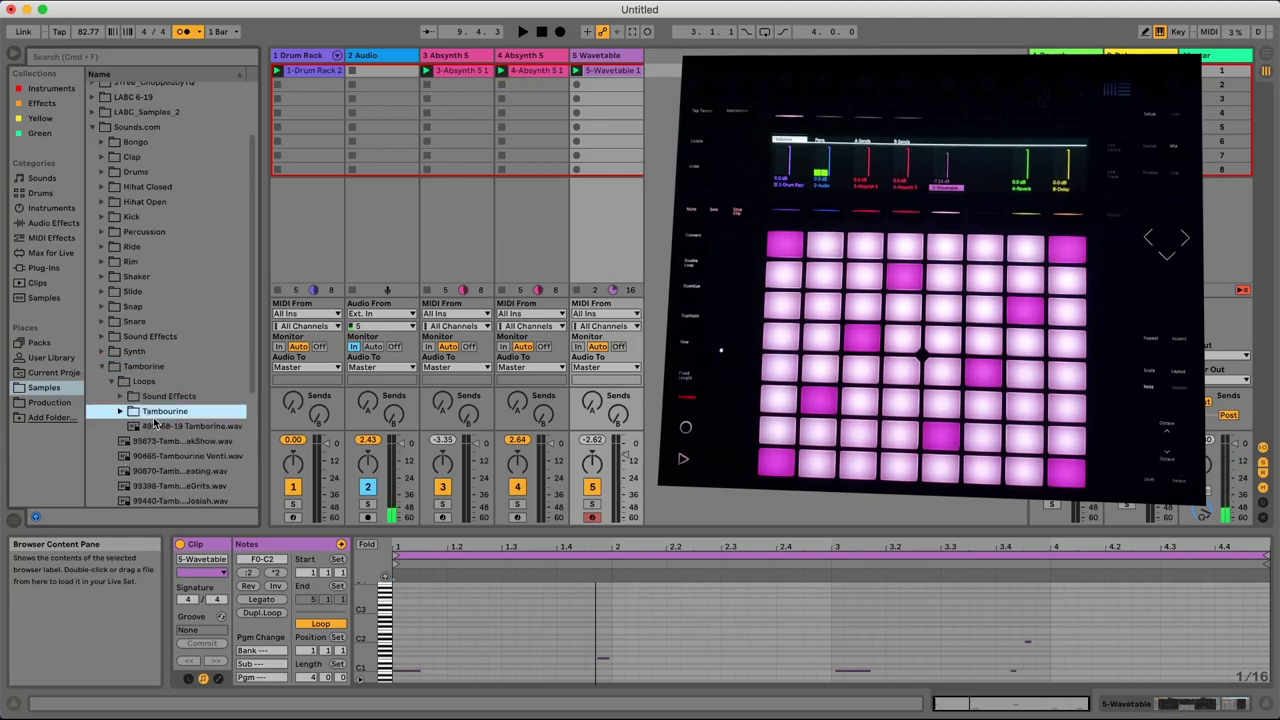
left_click(121, 411)
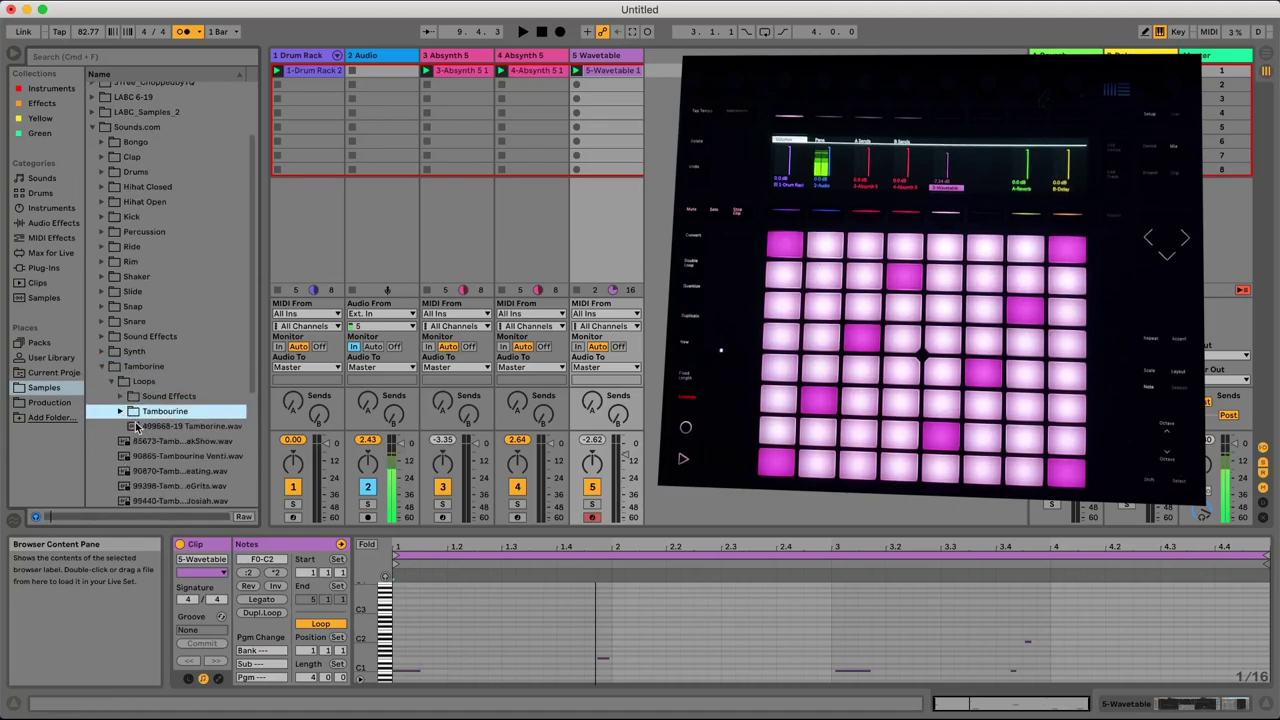
left_click(152, 427)
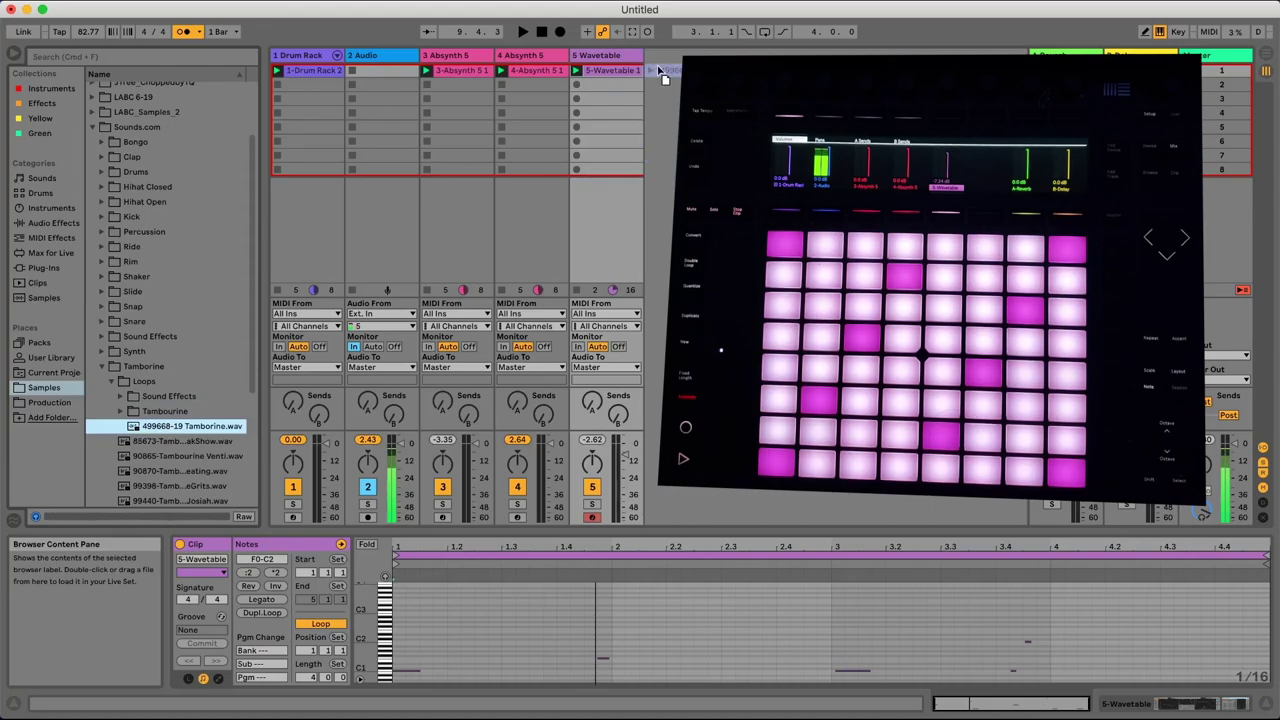
left_click_drag(658, 76, 660, 76)
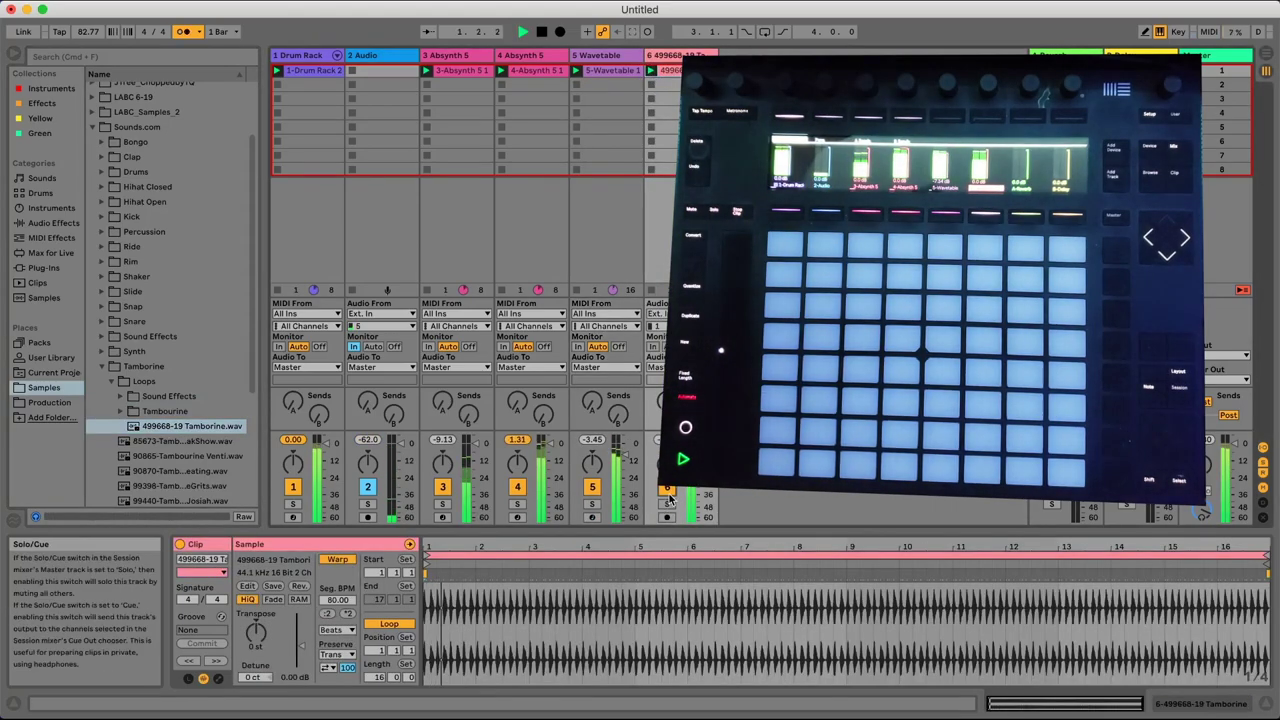
Add a Compressor to the tambourine track's device chain
key("shift+Tab")
left_click(68, 224)
left_click_drag(140, 166, 260, 620)
Sidechain the tambourine Compressor from 1-Drum Rack with a Post FX source, and take the track out of solo
left_click(201, 544)
left_click(213, 560)
left_click(213, 582)
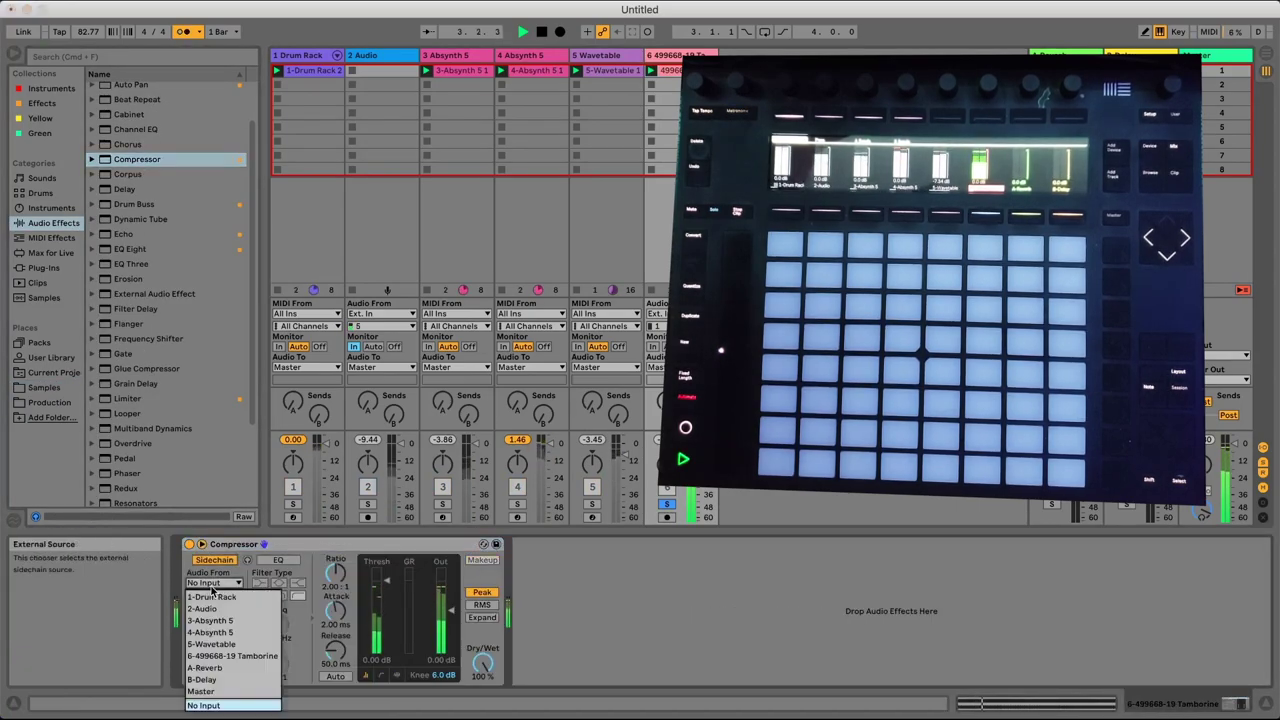
left_click(215, 594)
left_click(213, 595)
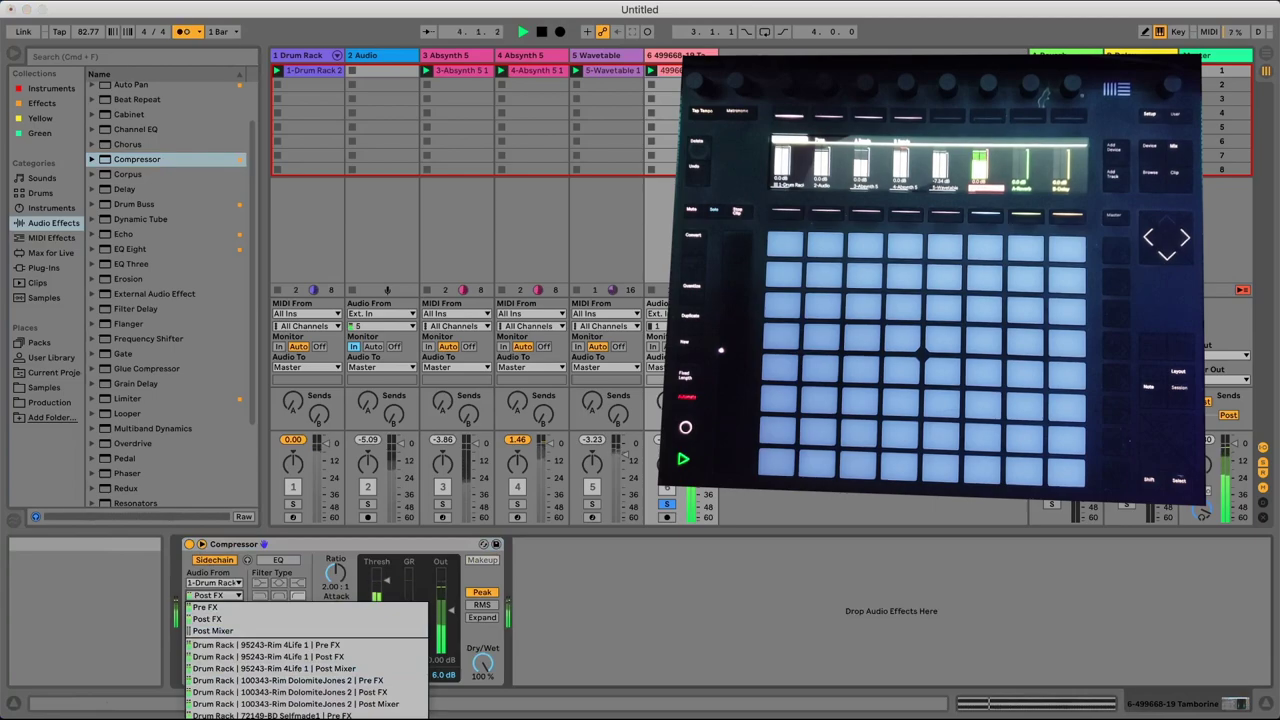
left_click(207, 619)
left_click(667, 505)
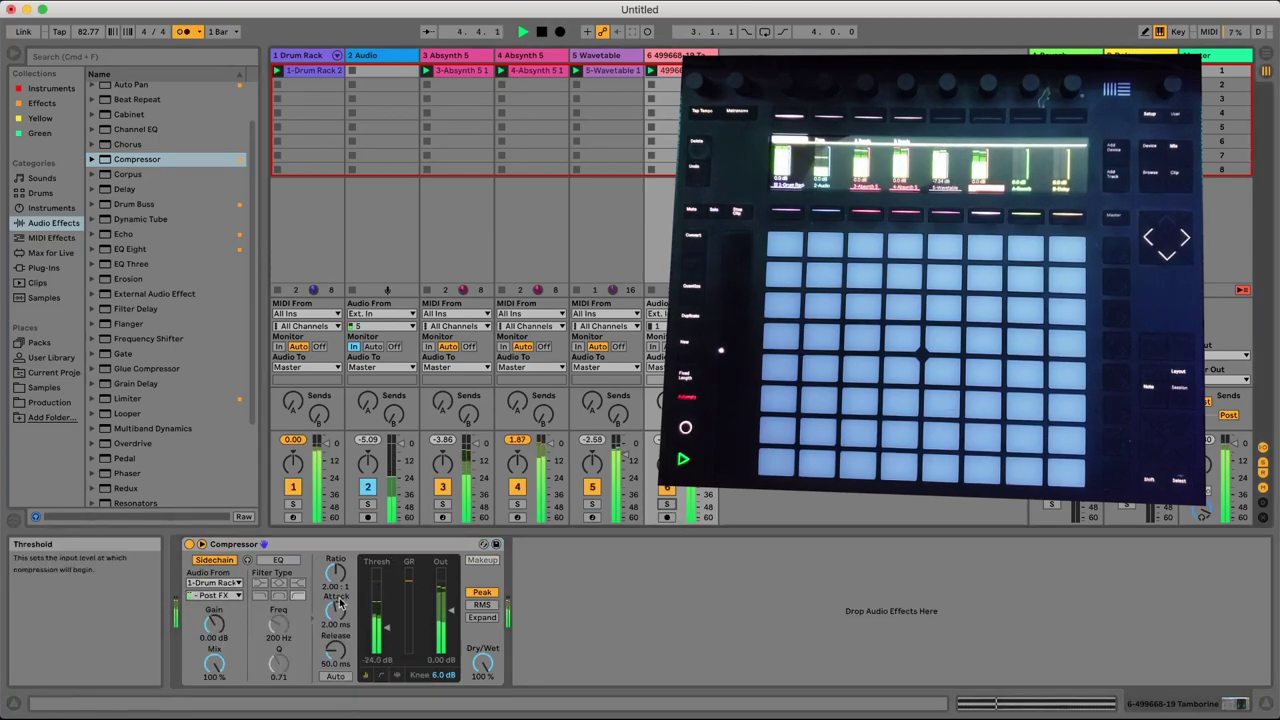
Set the tambourine Compressor's ratio to 5.04:1 and attack to 0.01 ms, and check the remaining time on the timer
left_click_drag(336, 576, 336, 556)
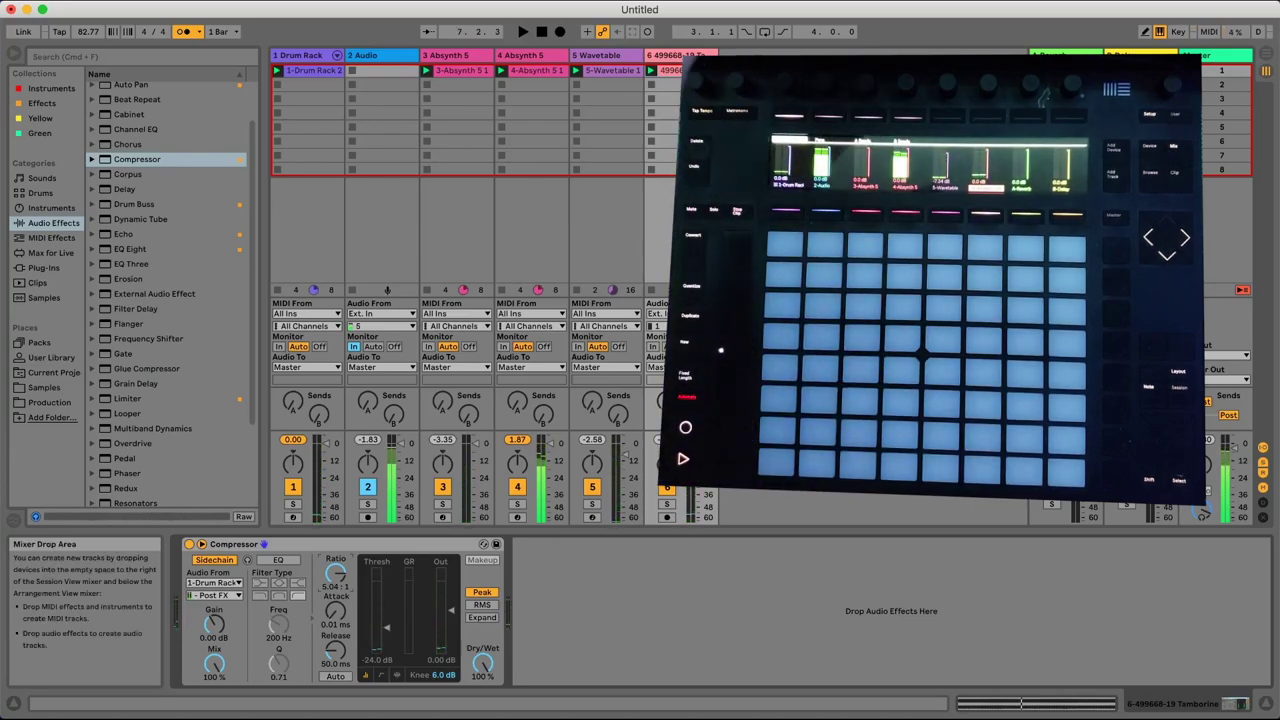
key("super+Tab")
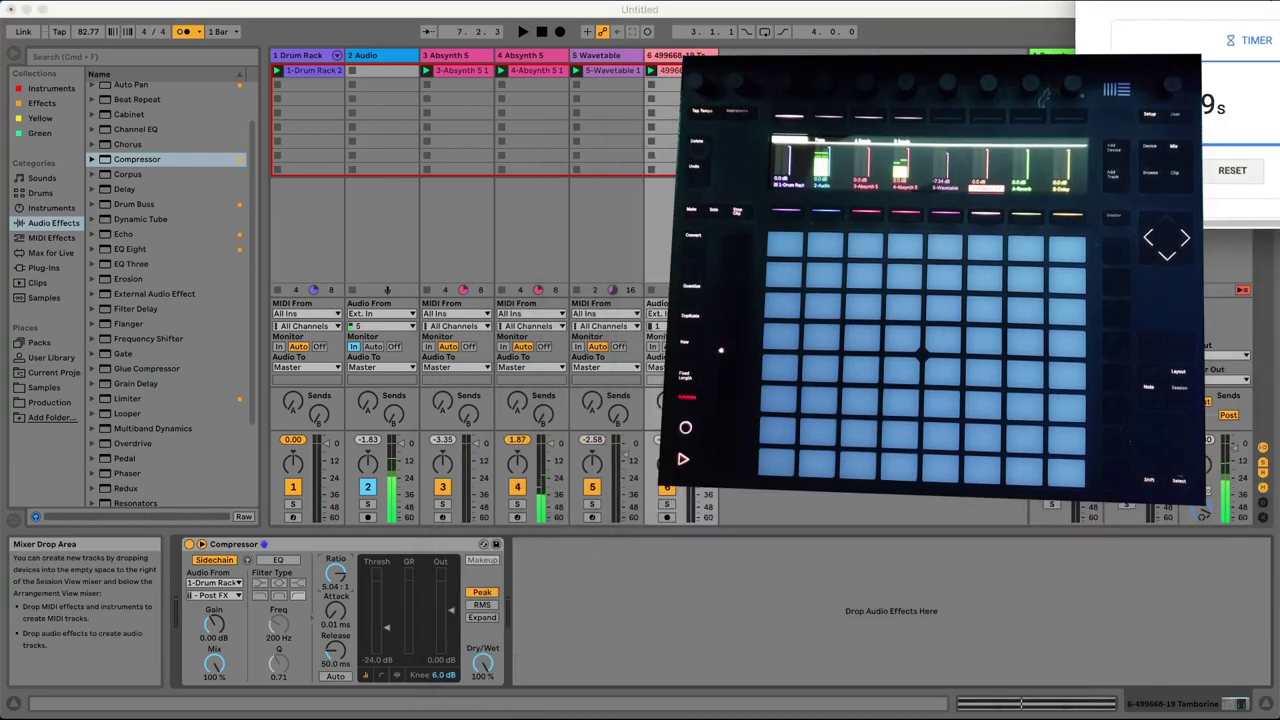
key("super+Tab")
Bring the session clips into the Arrangement at bar 1 and duplicate the two-bar drum and Absynth 5 clips to fill eight bars
left_click(310, 72)
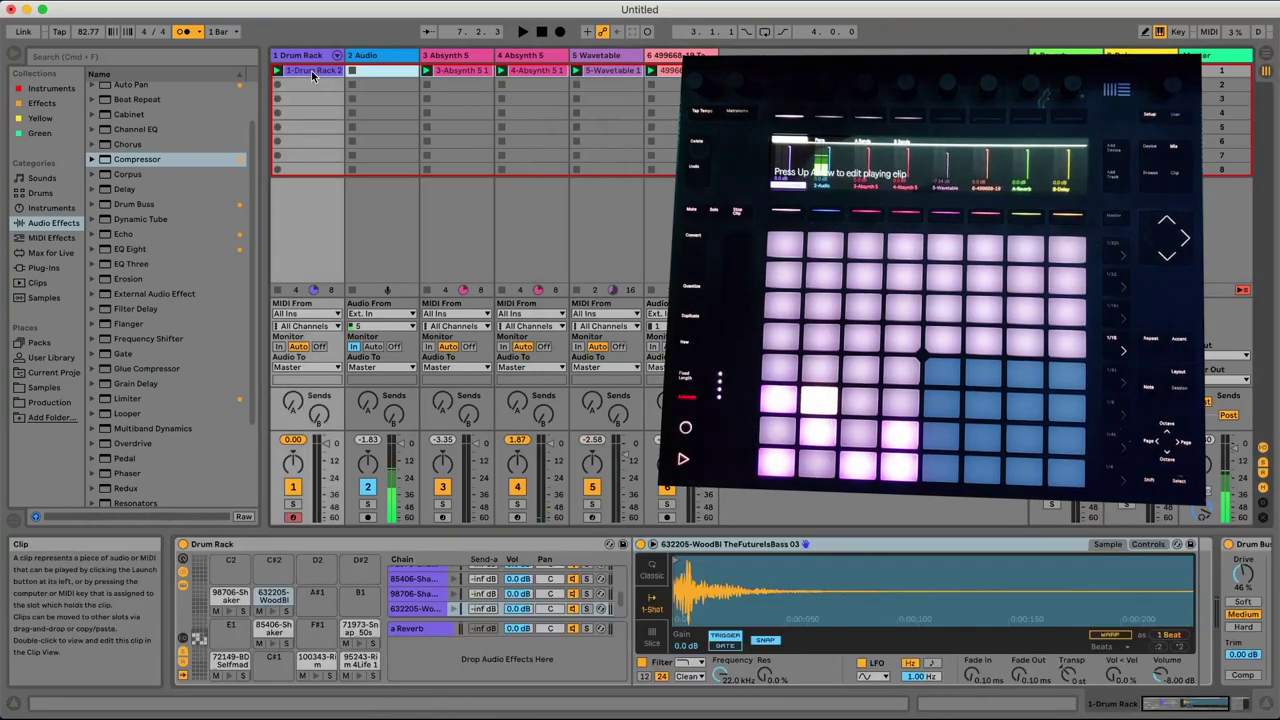
key("Tab")
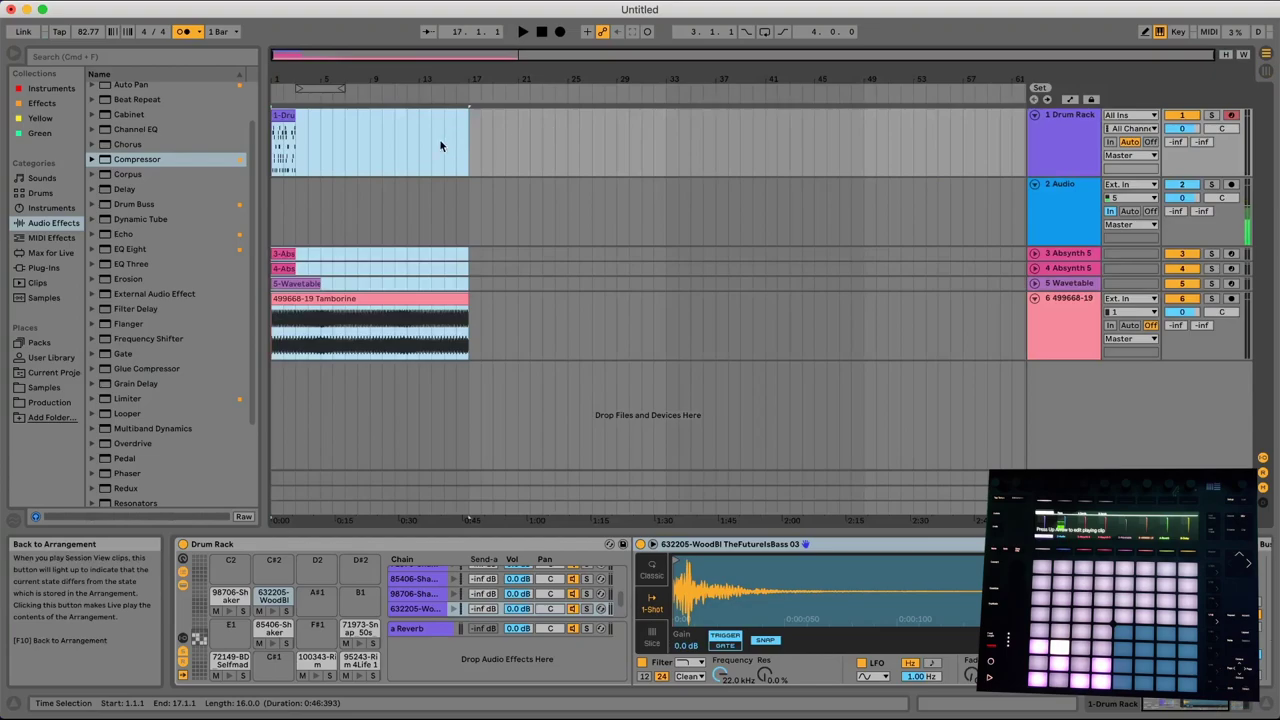
left_click_drag(301, 121, 256, 240)
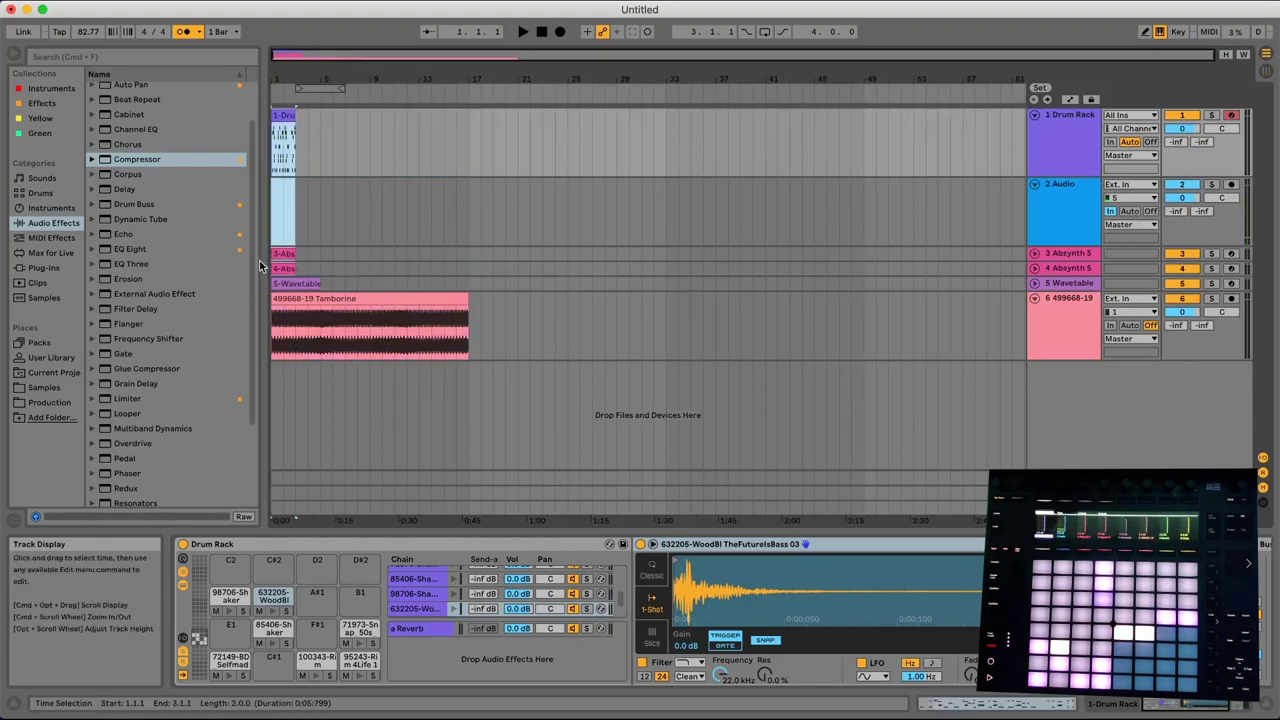
key("super+d")
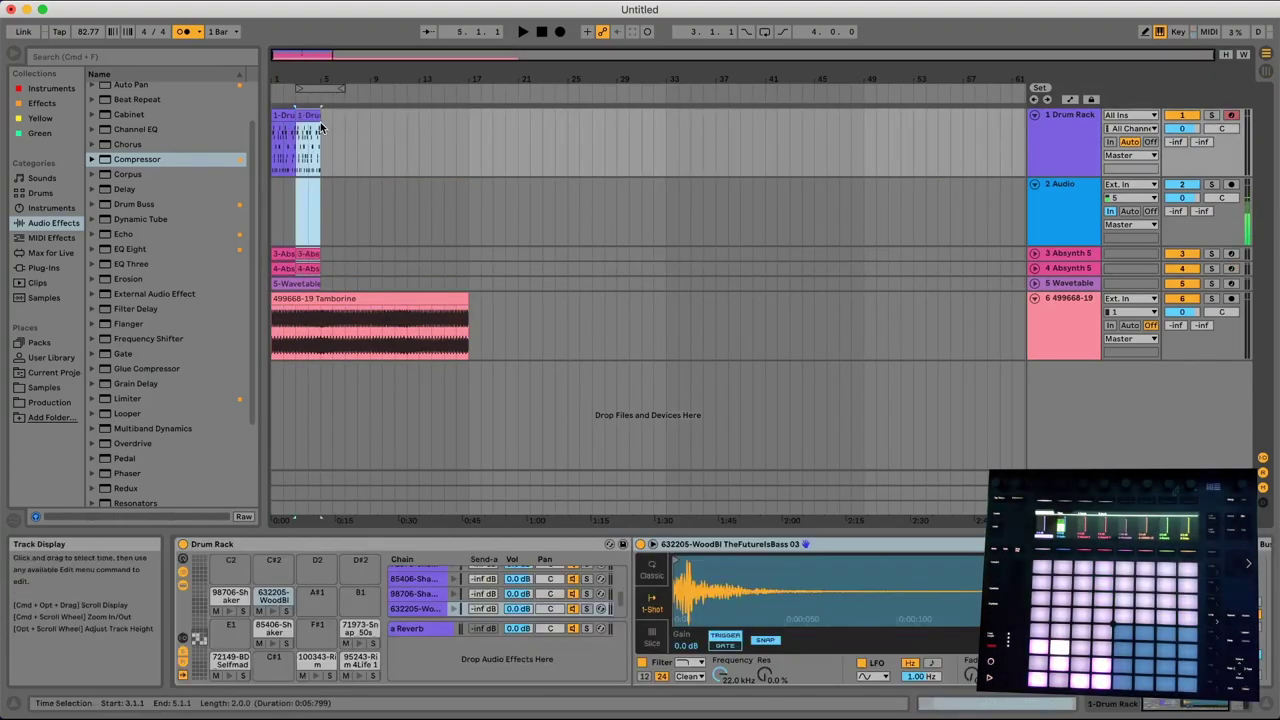
key("super+d")
key("super+d")
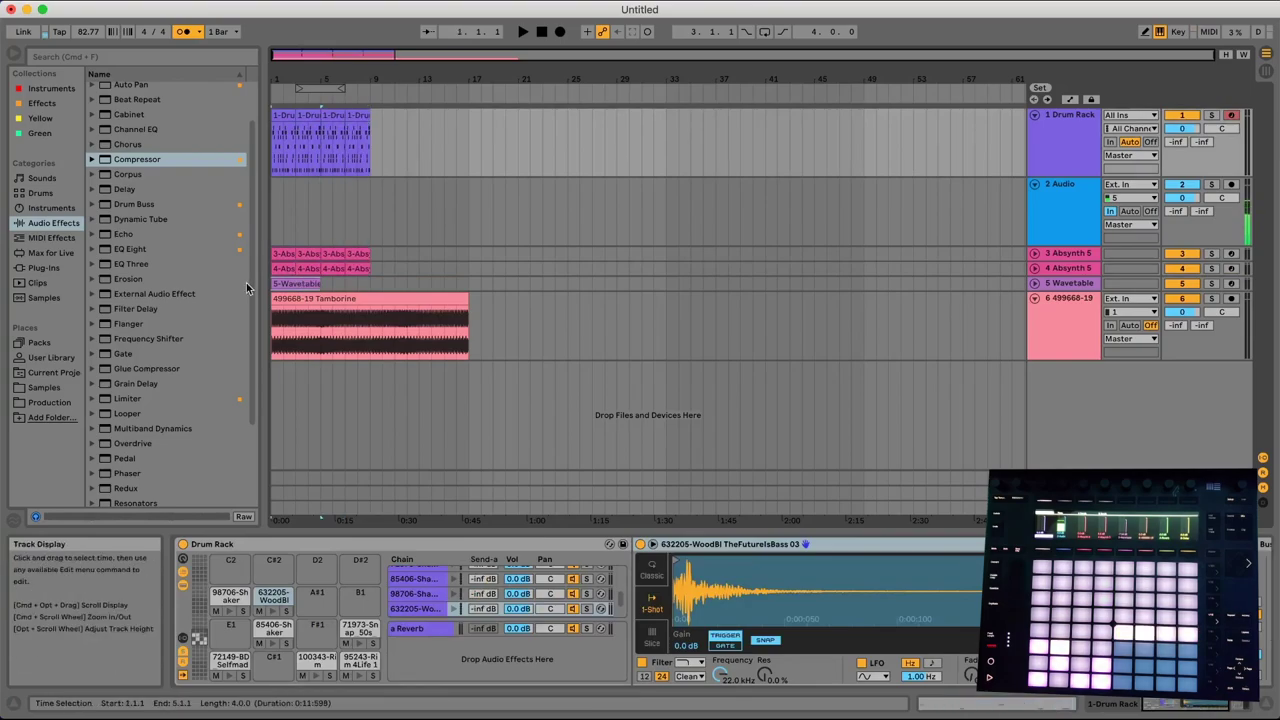
Duplicate the 5-Wavetable 1 clip to start at bar 5, and delete the original bass clip at bar 1
left_click(318, 285)
key("space")
left_click_drag(309, 65, 290, 195)
left_click(280, 215)
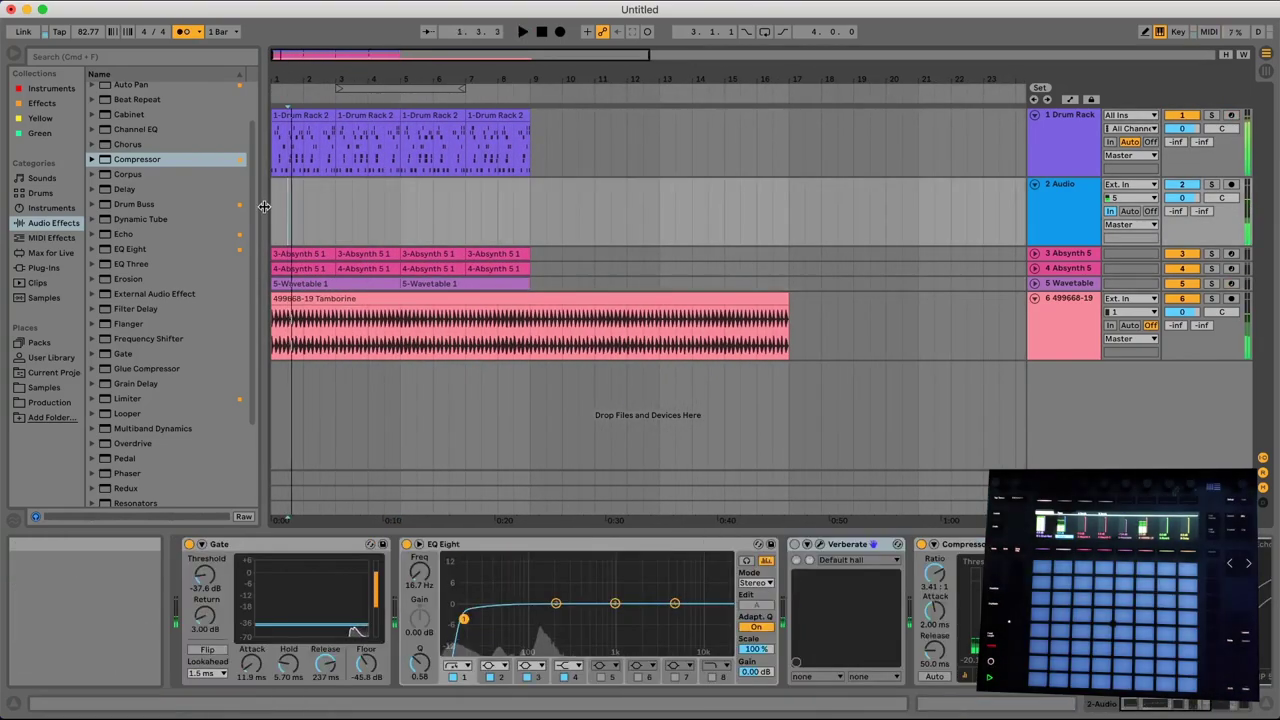
key("space")
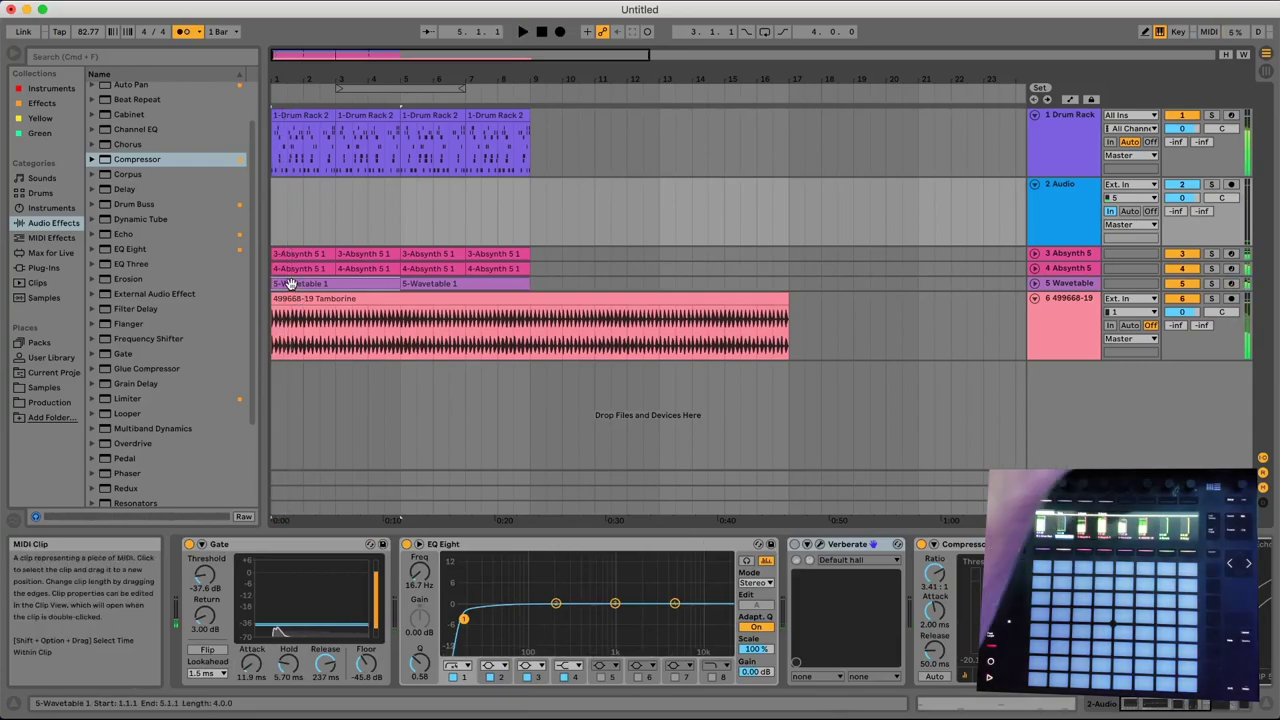
left_click(290, 285)
left_click_drag(290, 285, 305, 117)
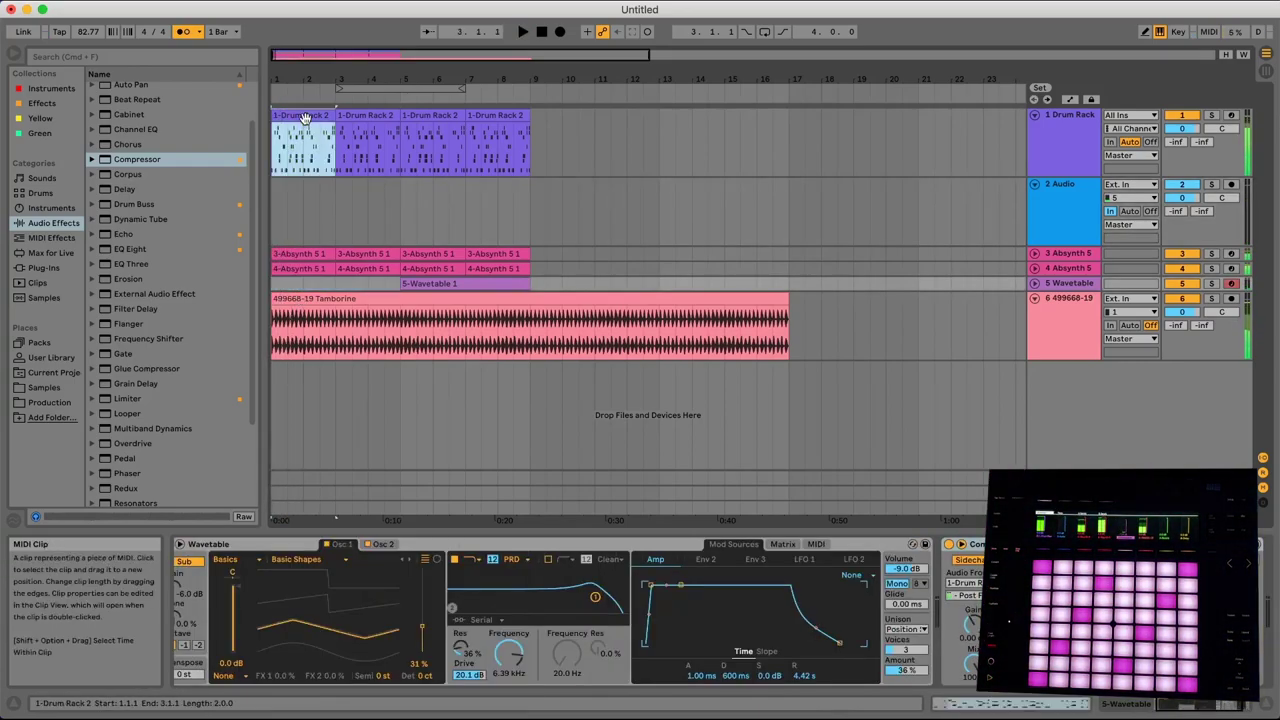
Delete the 72149-BD kick notes from the first drum clip and the start of the second, and expand the second Absynth 5 track
double_click(305, 117)
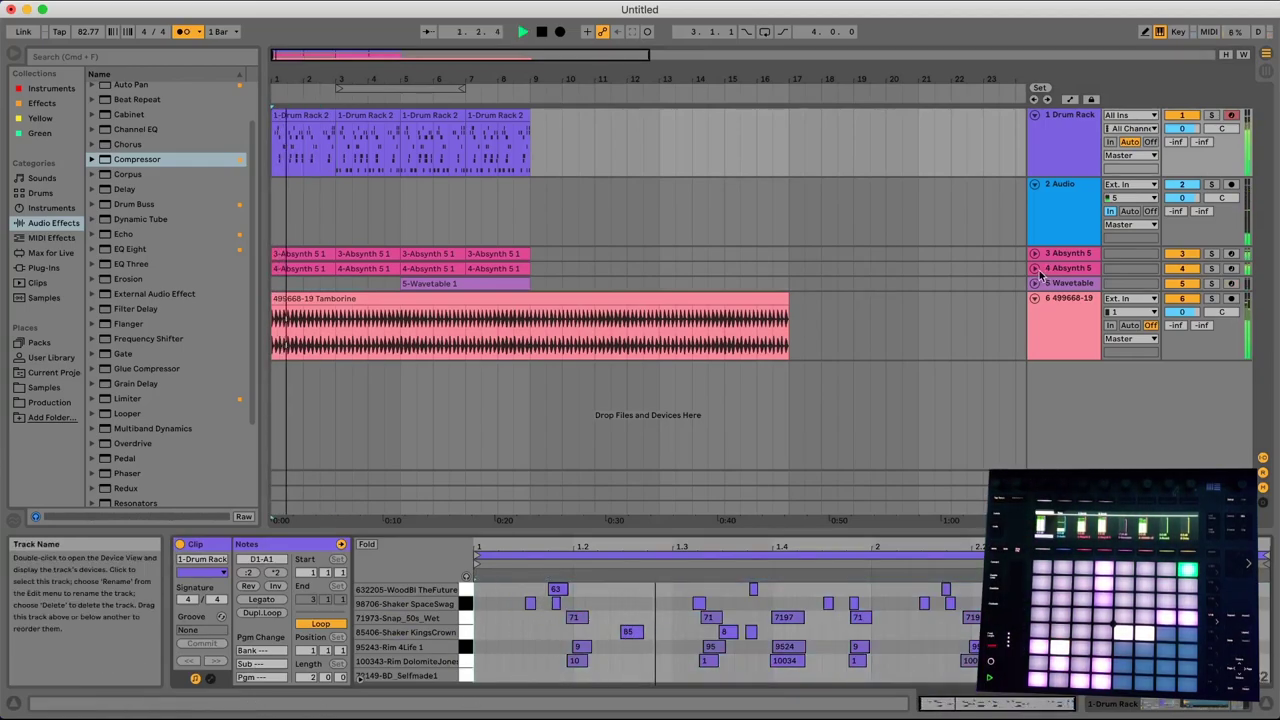
scroll(396, 268, "up", 3, "alt")
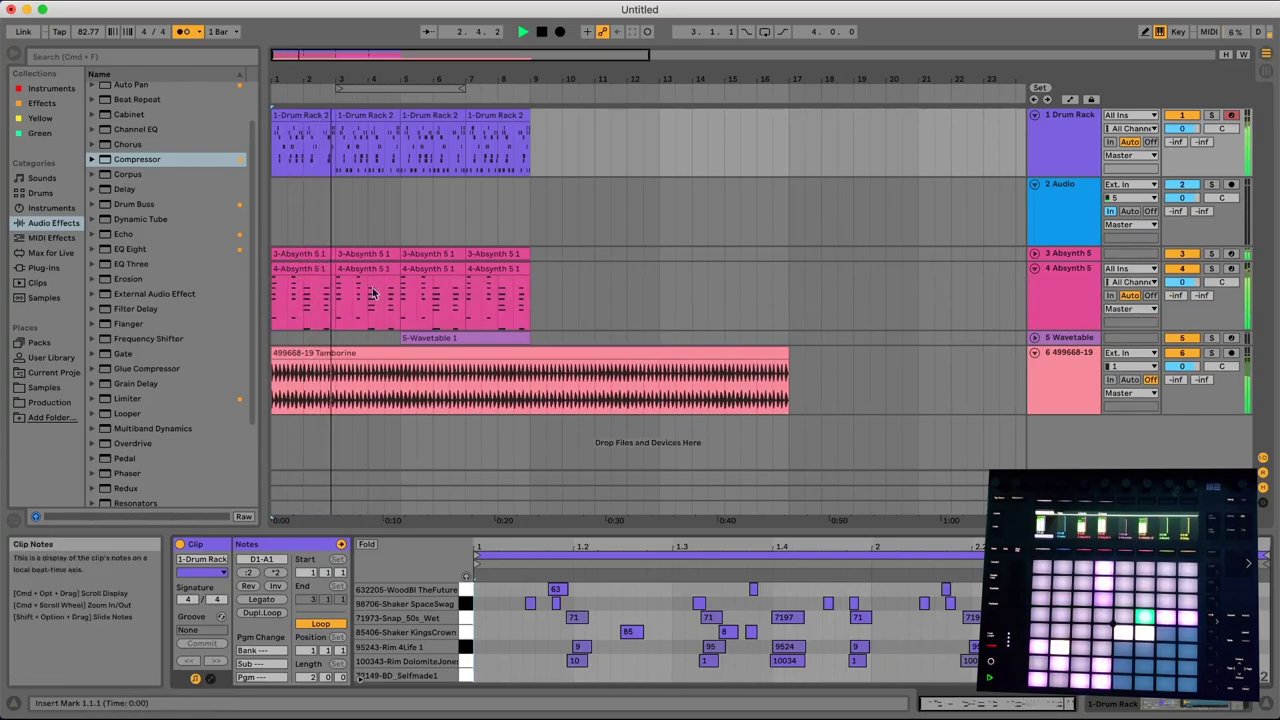
left_click_drag(1250, 660, 519, 678)
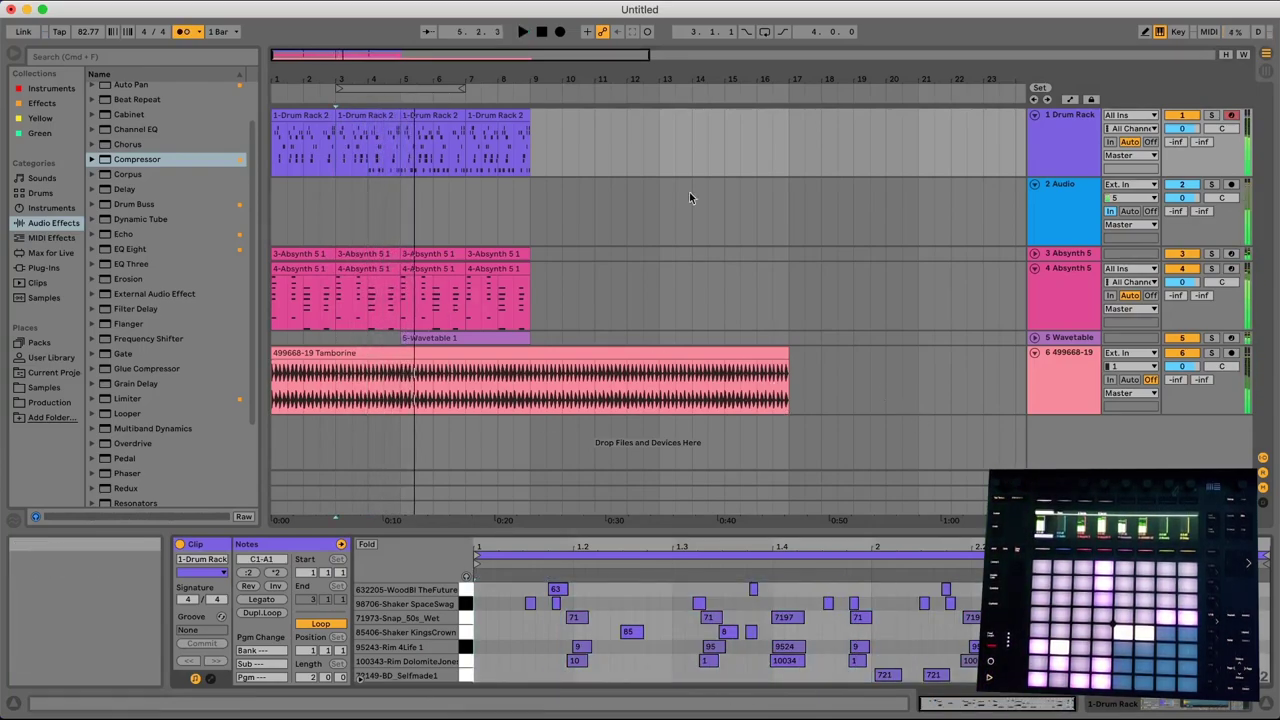
Search the Samples place for "riser" and preview the samples in the Sounds.com Sound Effects folder
left_click(44, 387)
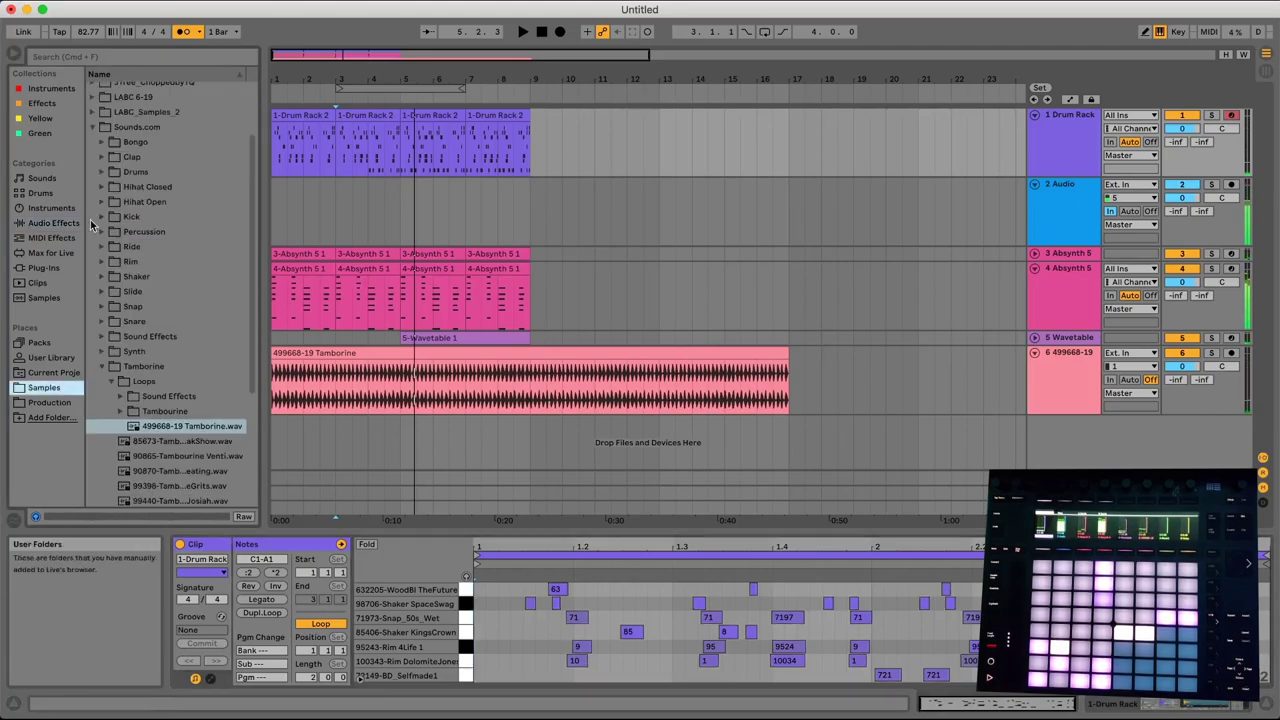
left_click(99, 57)
type("riser")
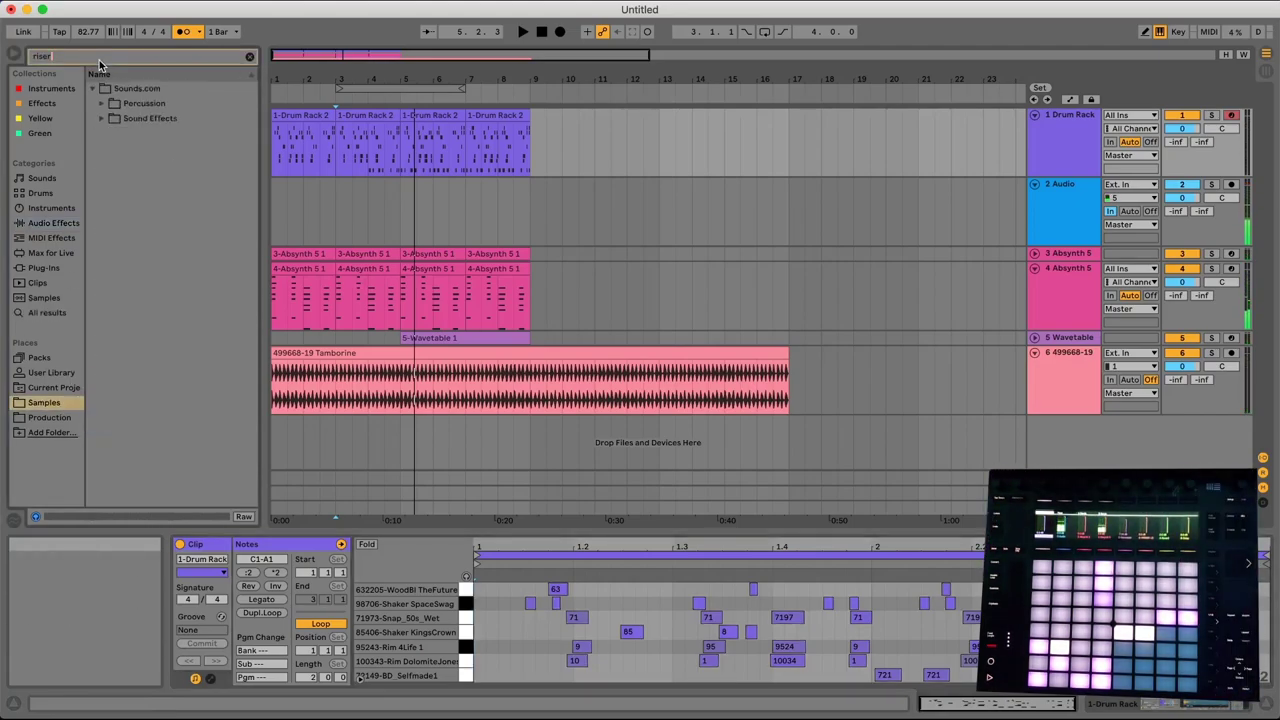
left_click(88, 117)
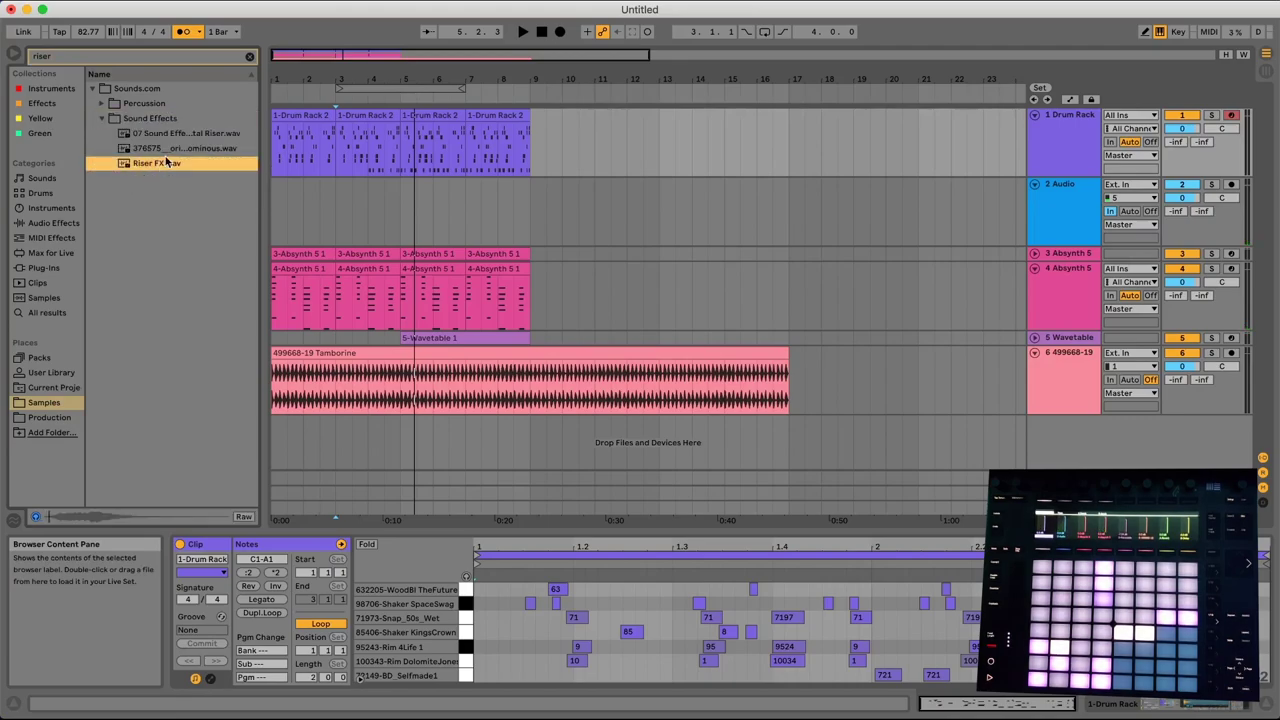
left_click(170, 149)
key("Up")
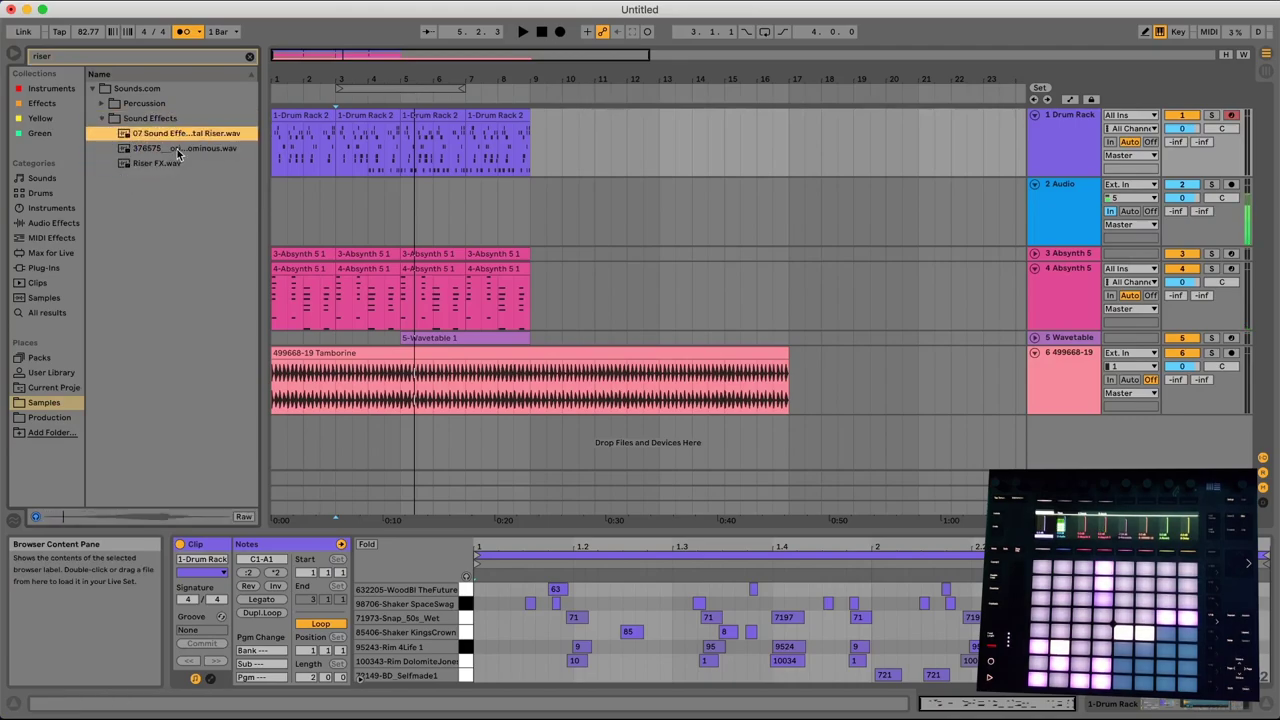
left_click(182, 122)
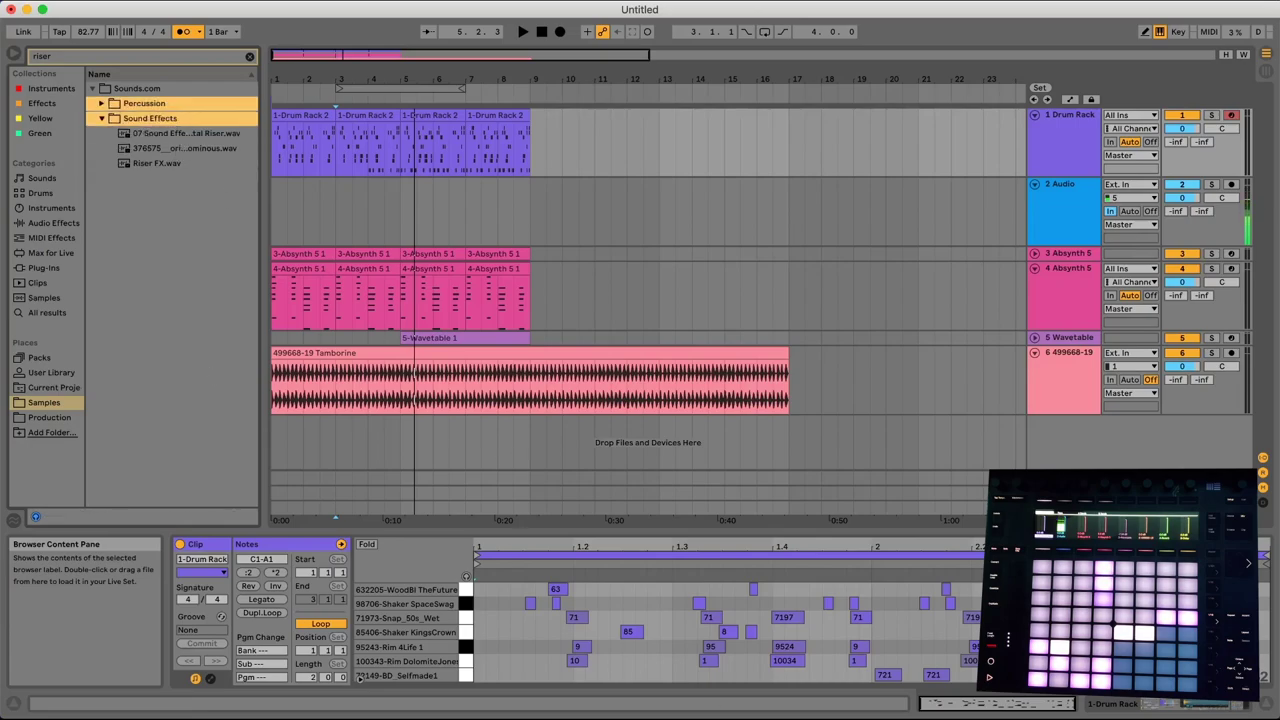
Place the 07 Sound Effects riser sample on a new audio track so it ends at bar 5, and play the transition
left_click(190, 134)
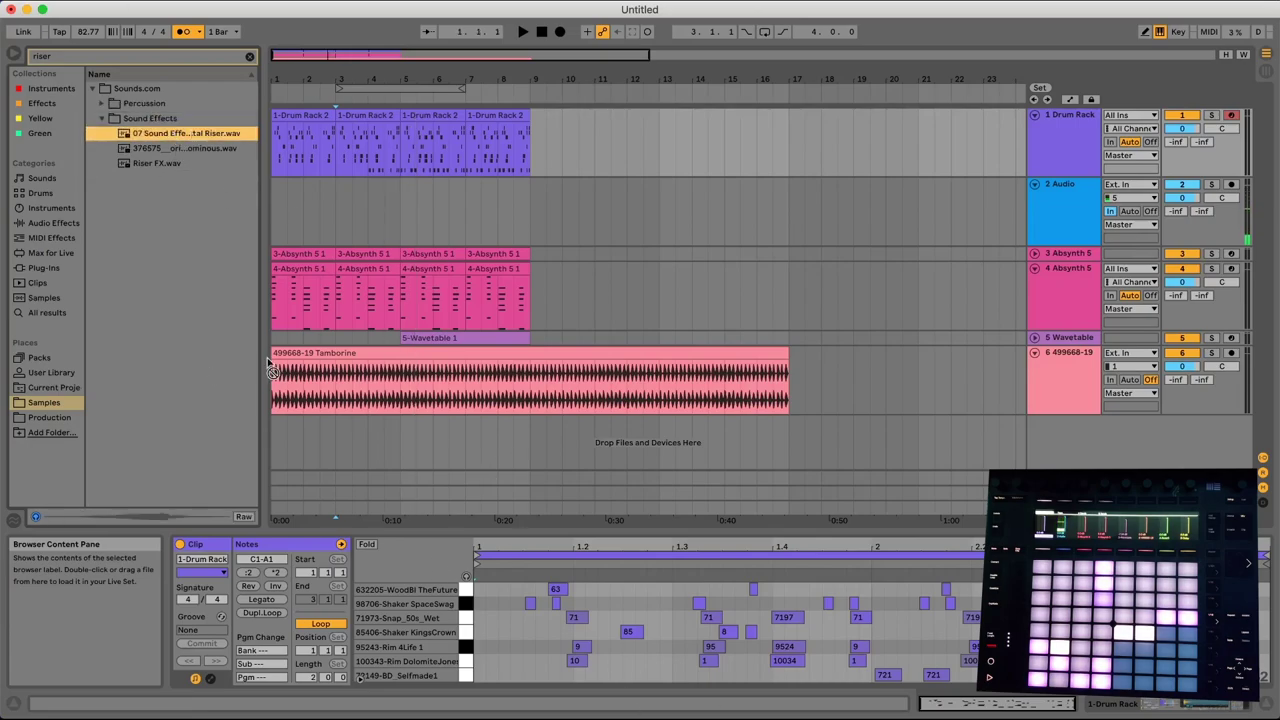
left_click_drag(373, 434, 400, 414)
left_click(385, 440)
key("space")
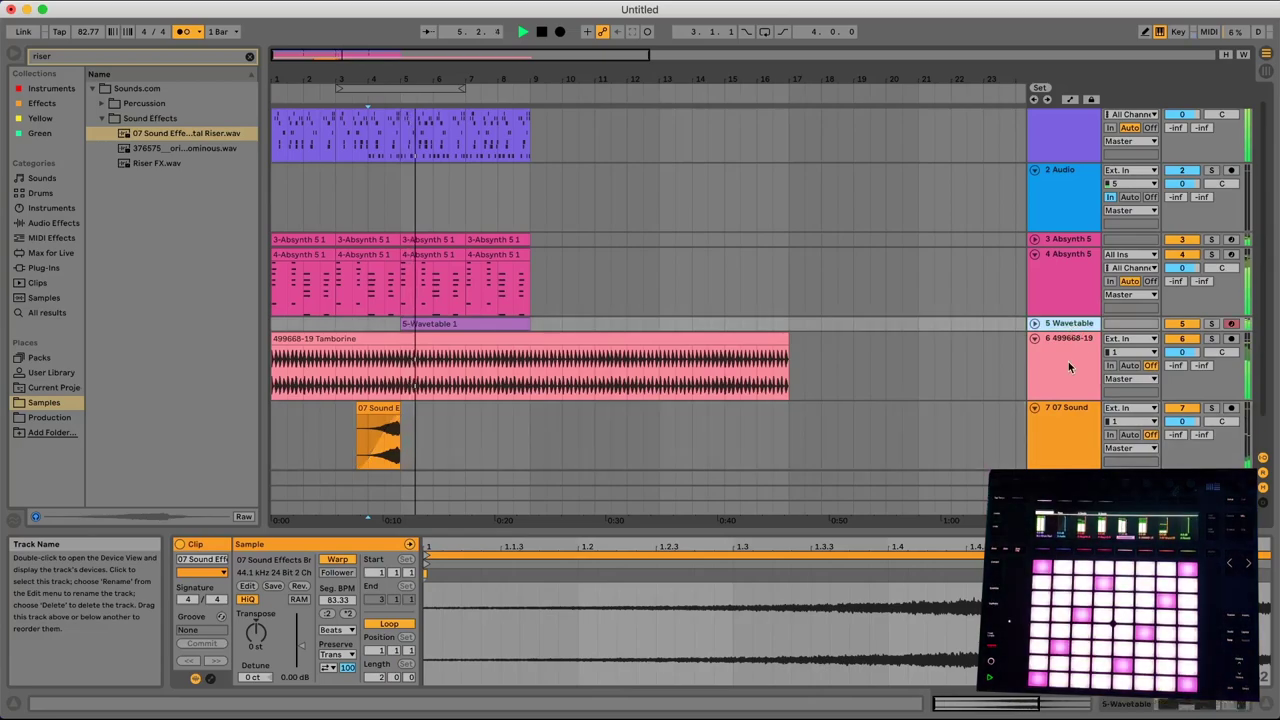
Group all tracks from 1 Drum Rack through the tambourine track, leaving the riser track outside the group
left_click(1068, 361)
scroll(1068, 361, "up", 1)
left_click(1064, 140, "shift")
key("super+g")
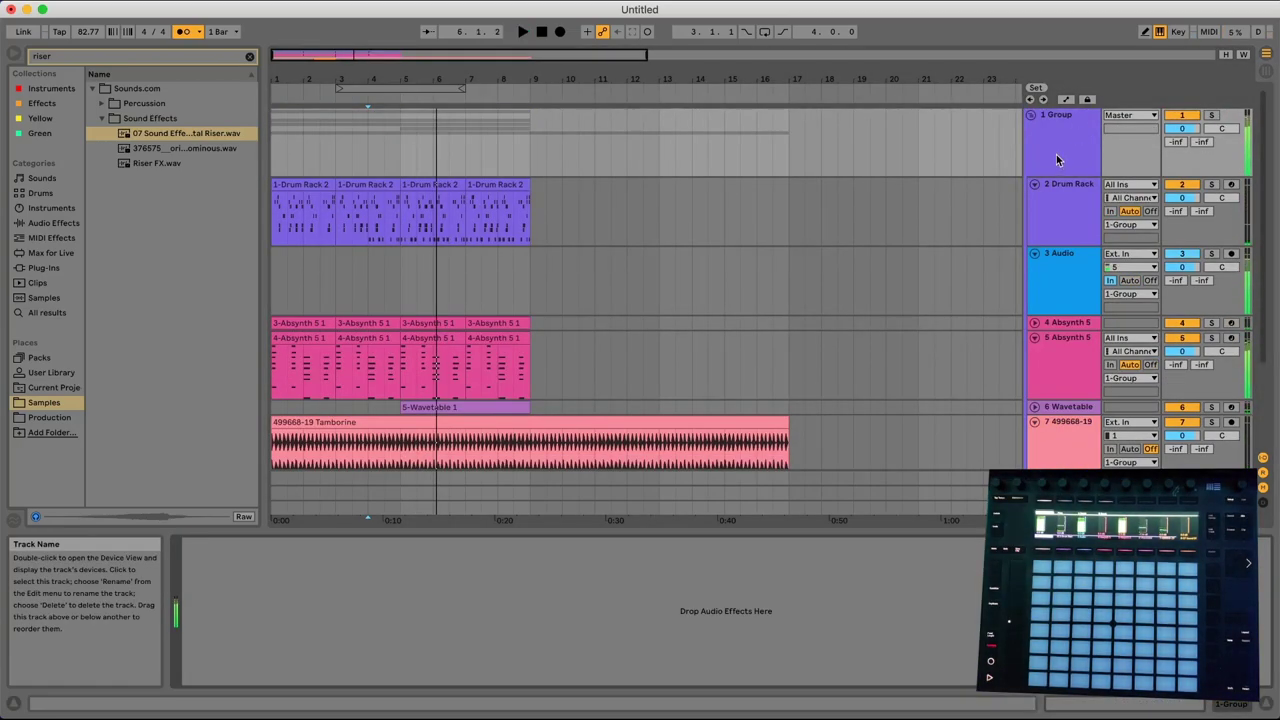
Clear the browser search, load the iZotope Vinyl plug-in onto the group track, and start playback
left_click(52, 223)
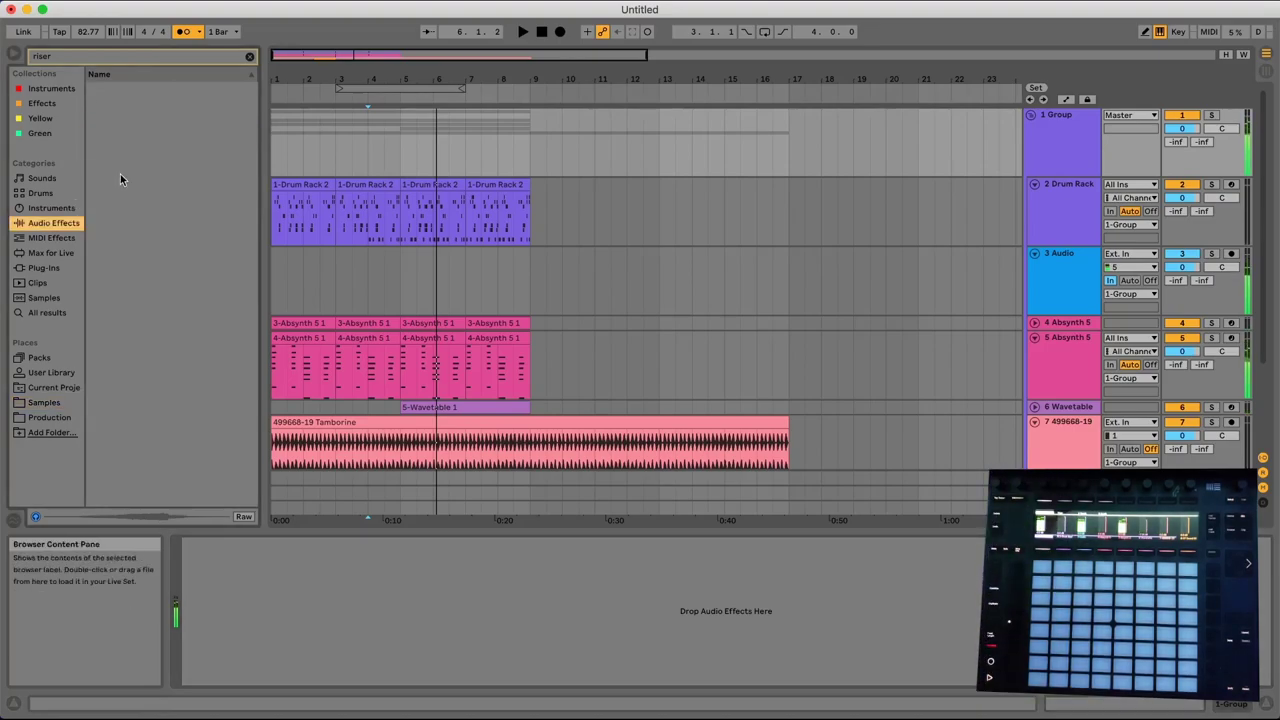
left_click(250, 58)
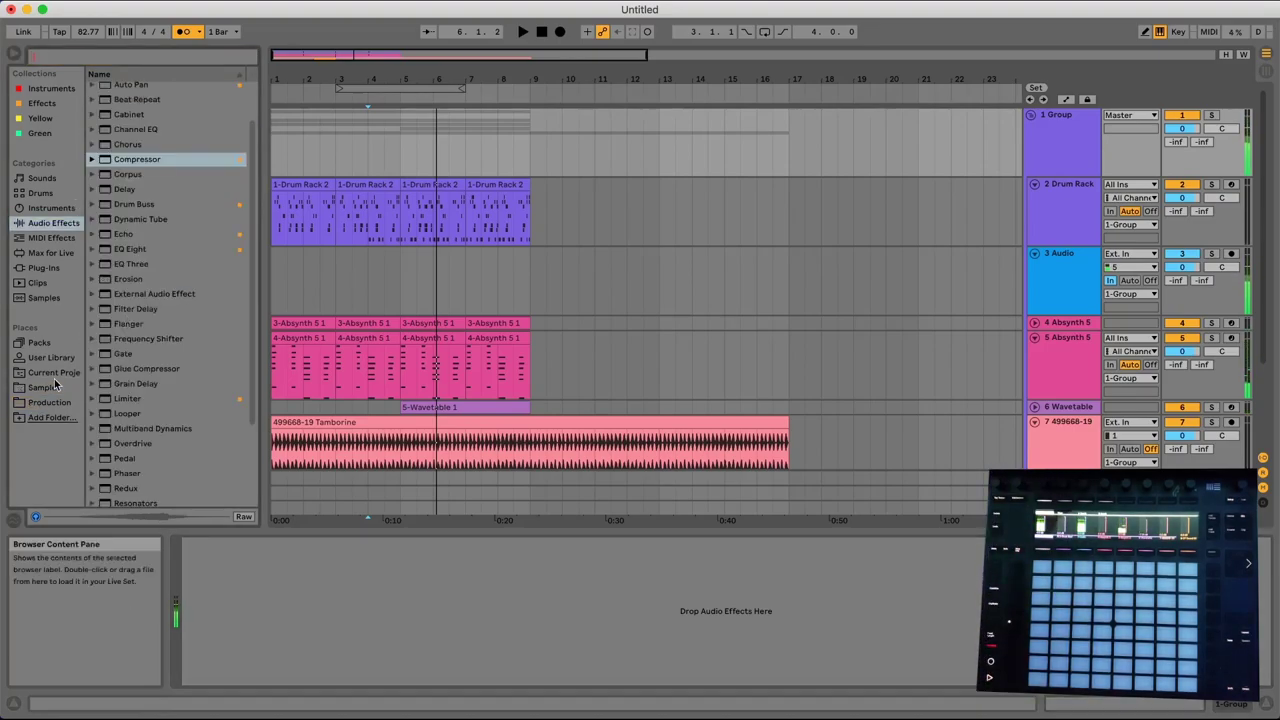
left_click(44, 268)
left_click(109, 122)
left_click(91, 89)
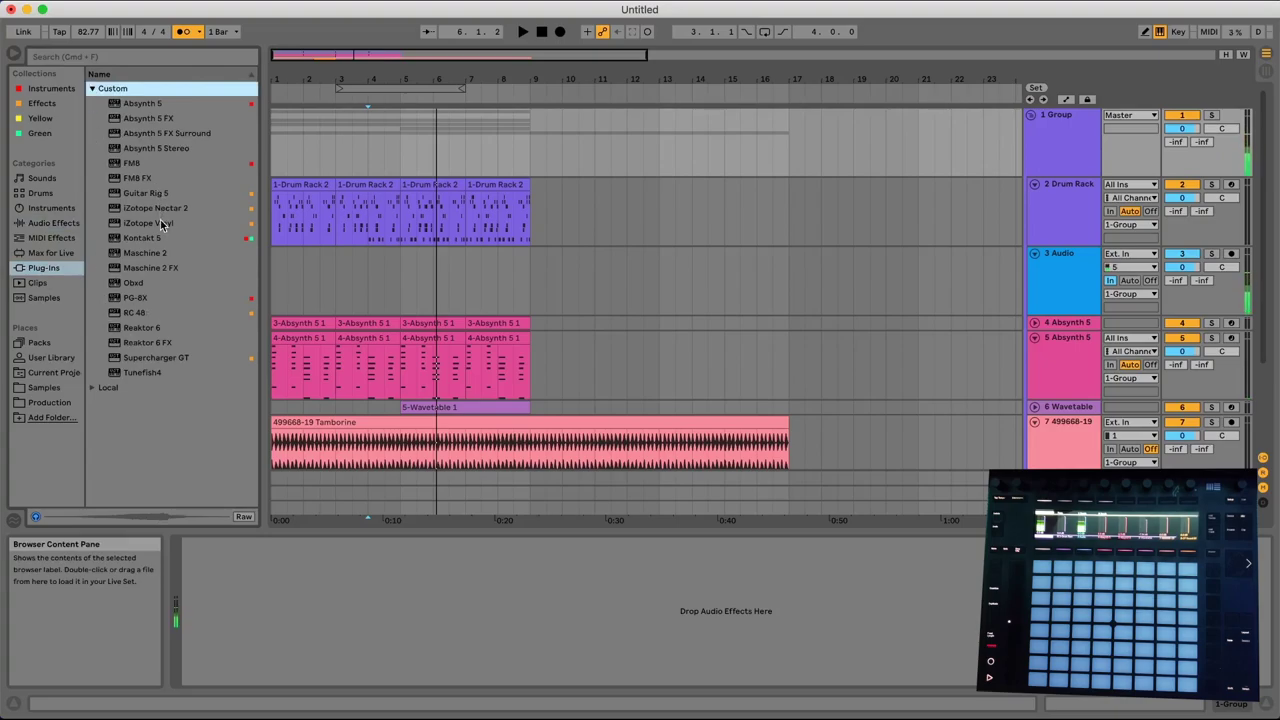
left_click(160, 224)
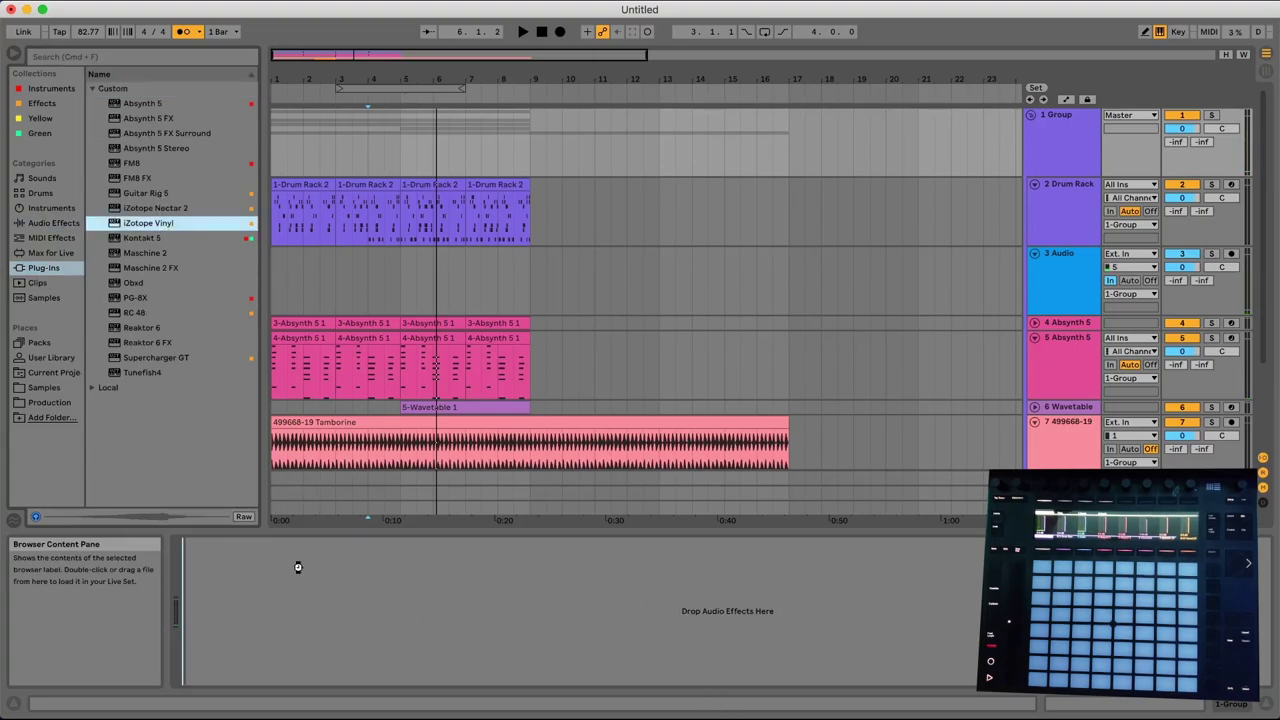
key("Return")
key("space")
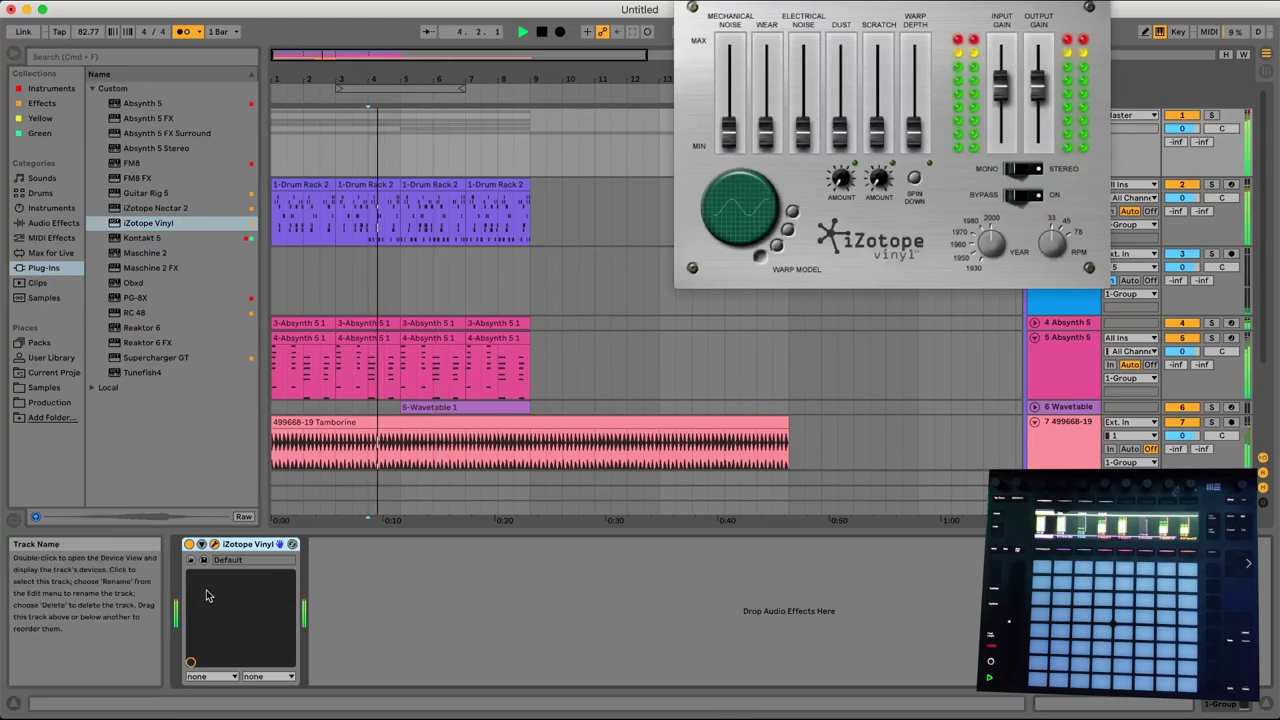
Play the arrangement from bar 4 and inspect the group's iZotope Vinyl plug-in window, closing it again
key("super+alt+p")
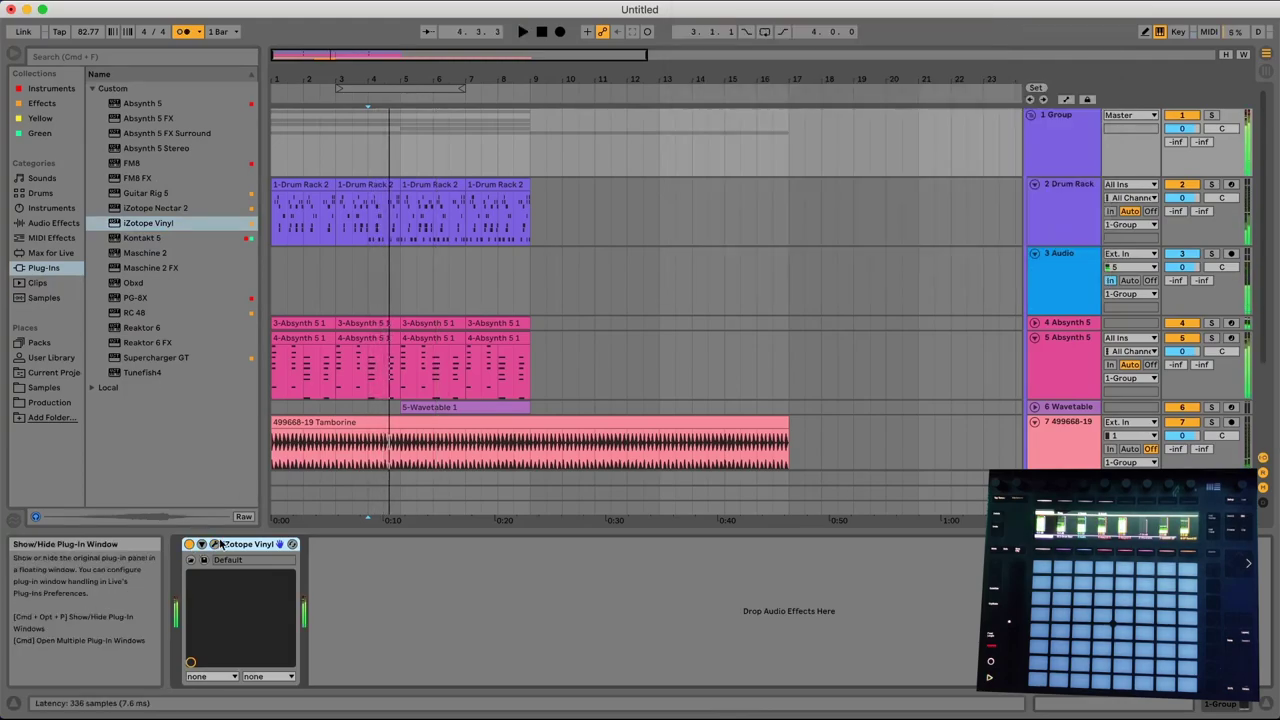
left_click(1062, 139)
key("space")
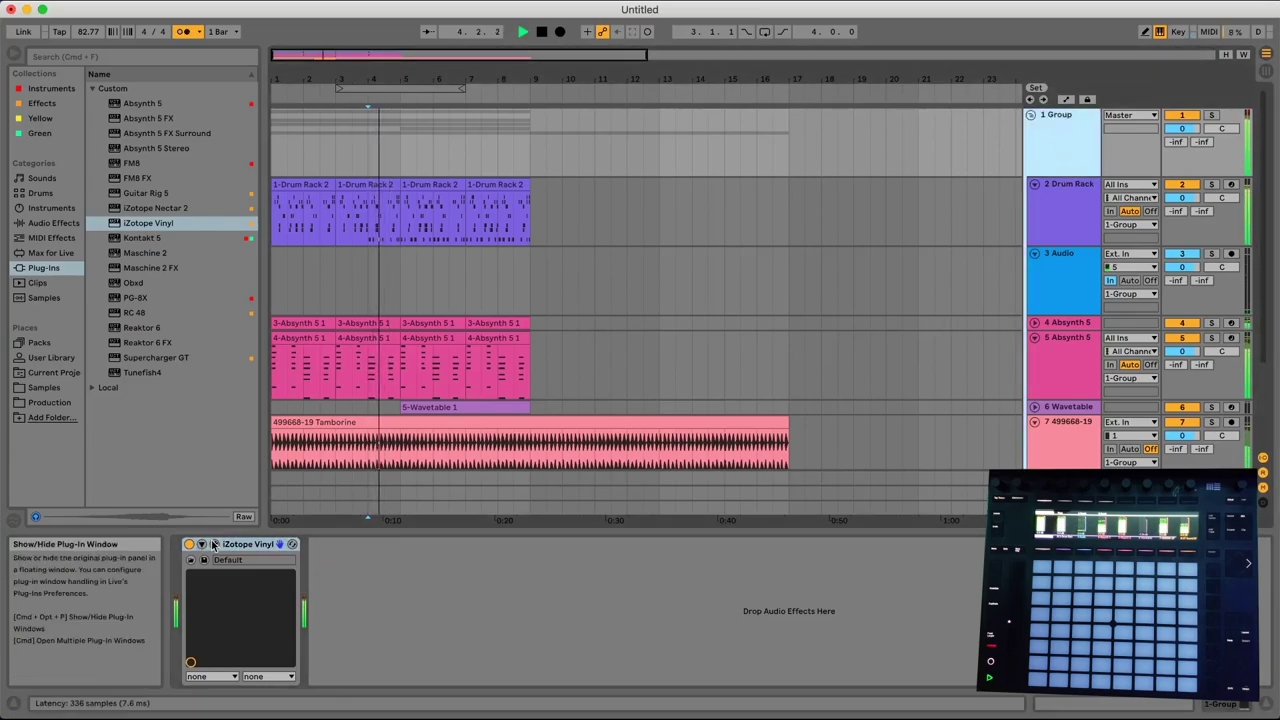
left_click(213, 544)
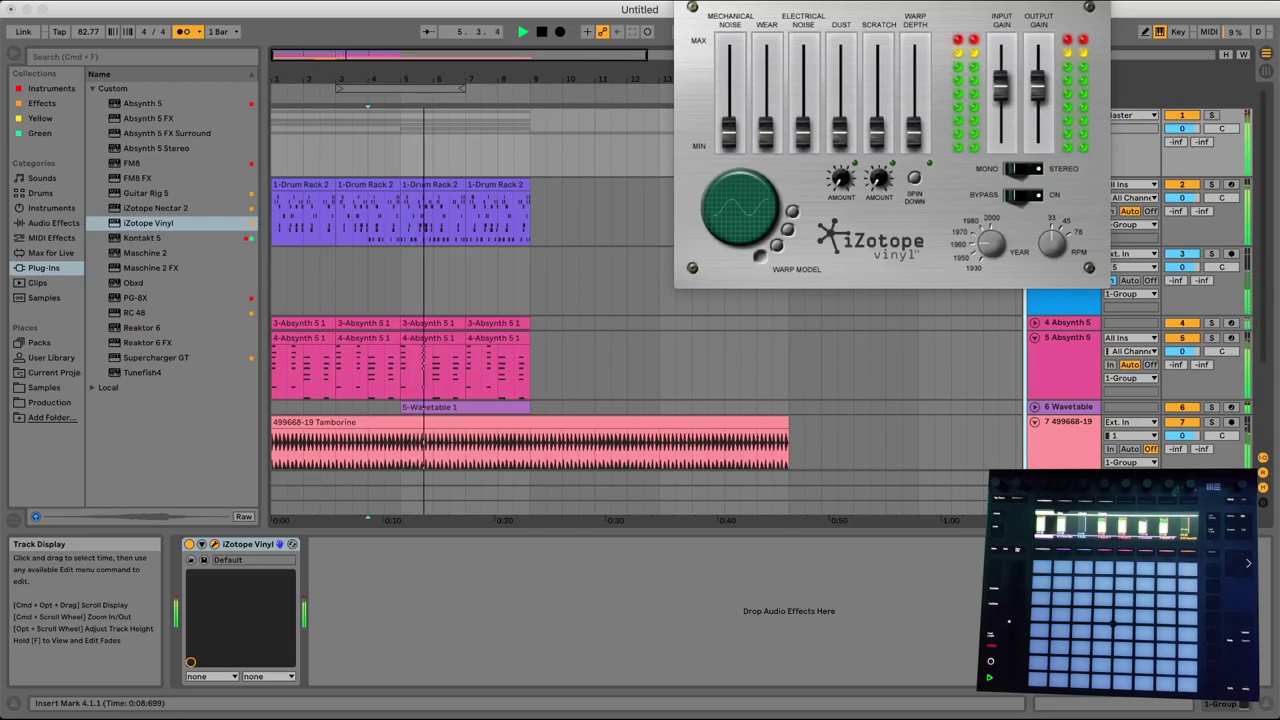
key("super+alt+p")
Automate iZotope Vinyl's Device On parameter on the group track, off from bar 1 and on from bar 5
left_click(193, 545)
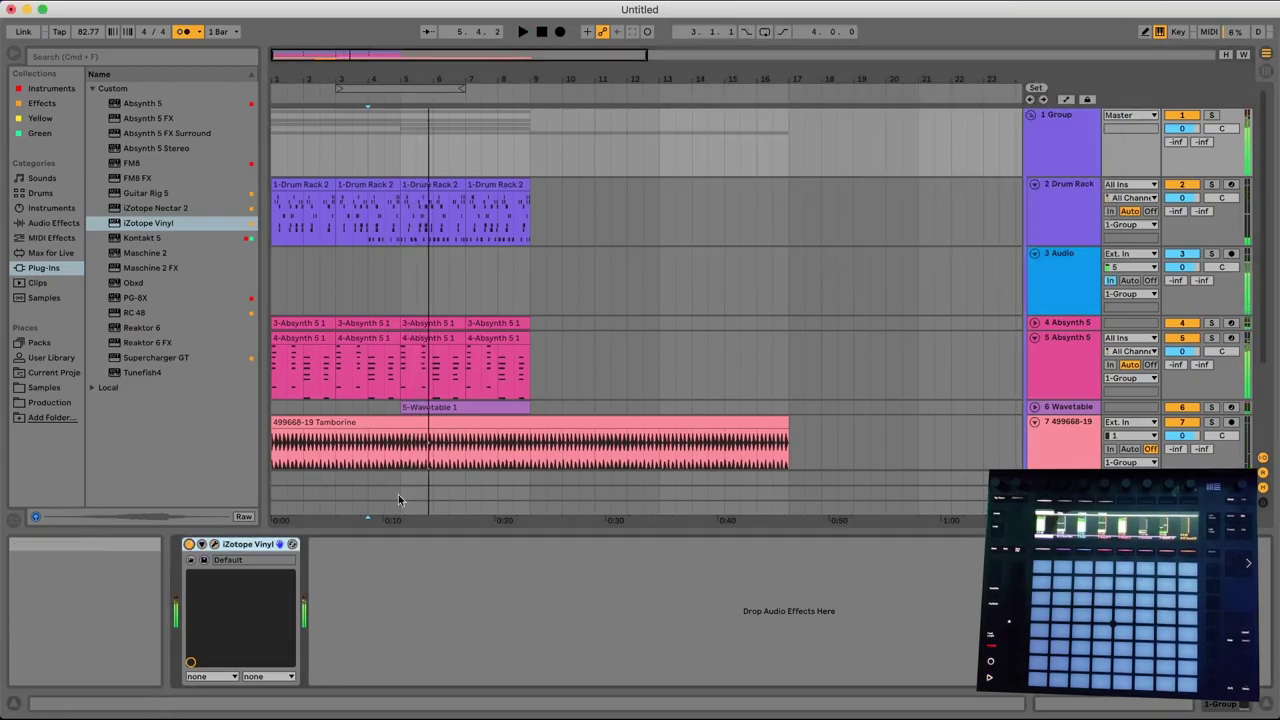
key("a")
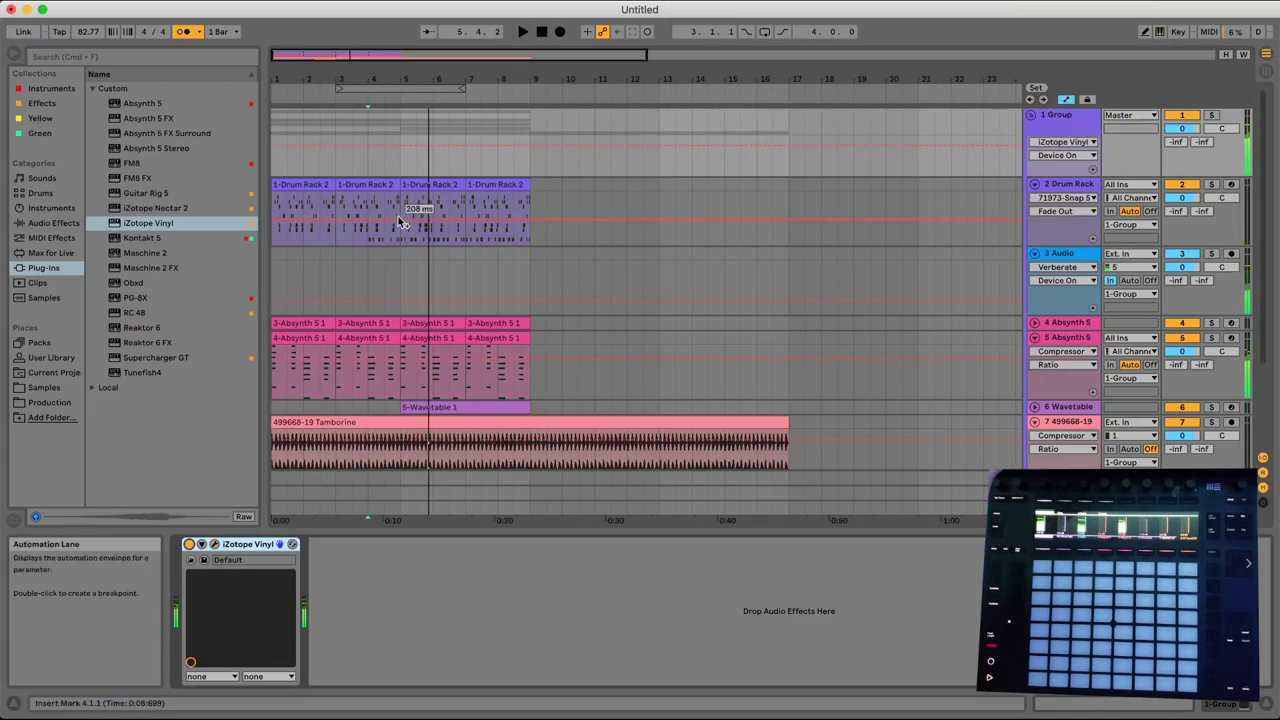
left_click_drag(527, 337, 372, 395)
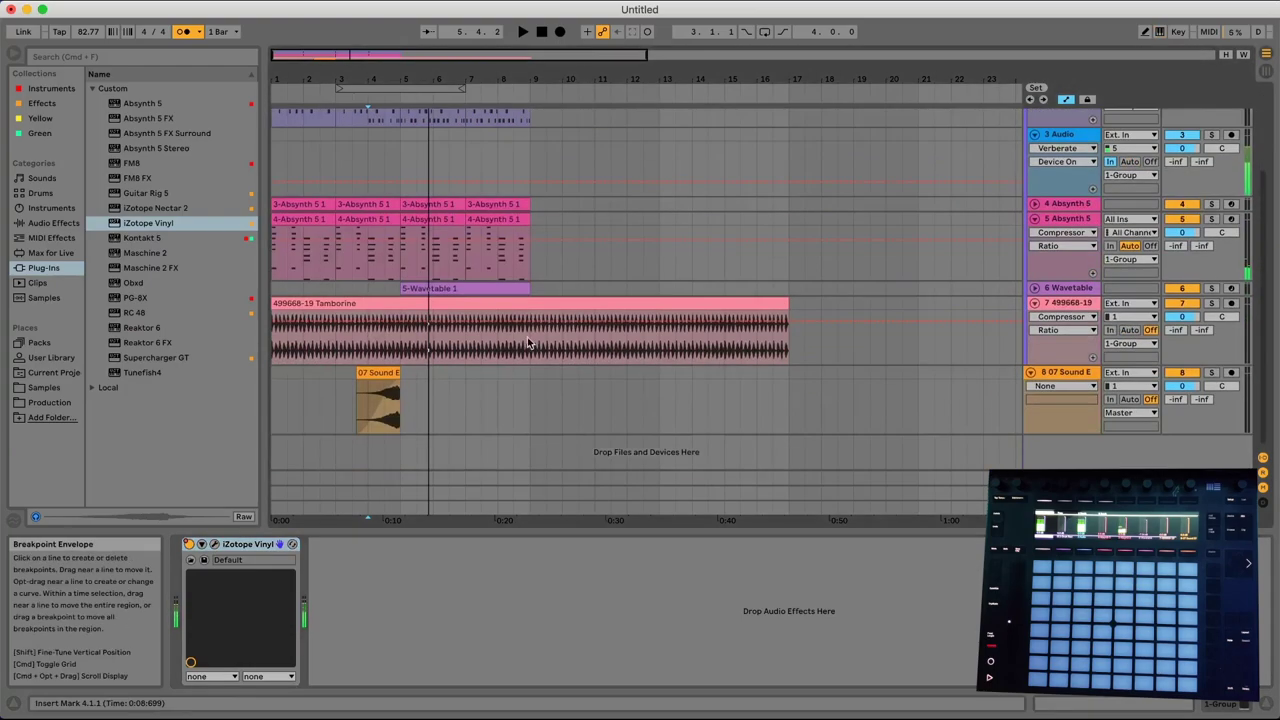
scroll(296, 343, "up", 1)
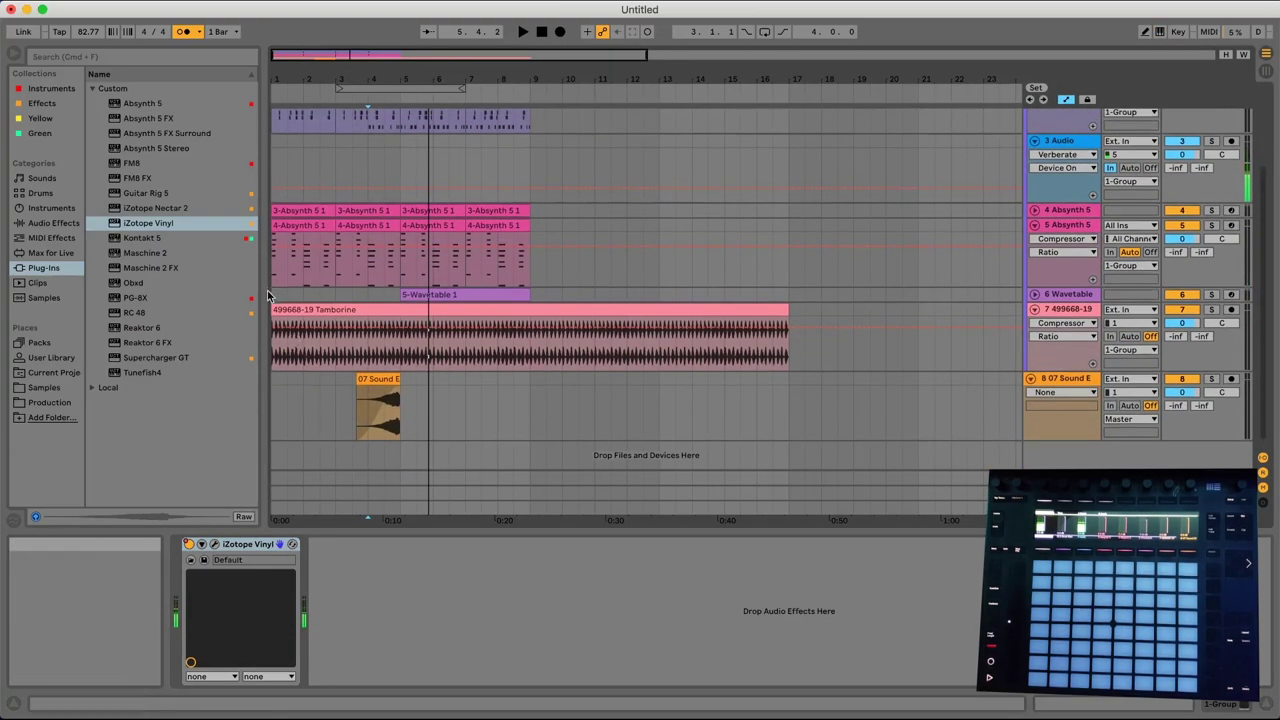
Play the arrangement from bar 1 to hear the automation, with the group's iZotope Vinyl device shown
left_click(271, 296)
key("space")
scroll(352, 318, "up", 5)
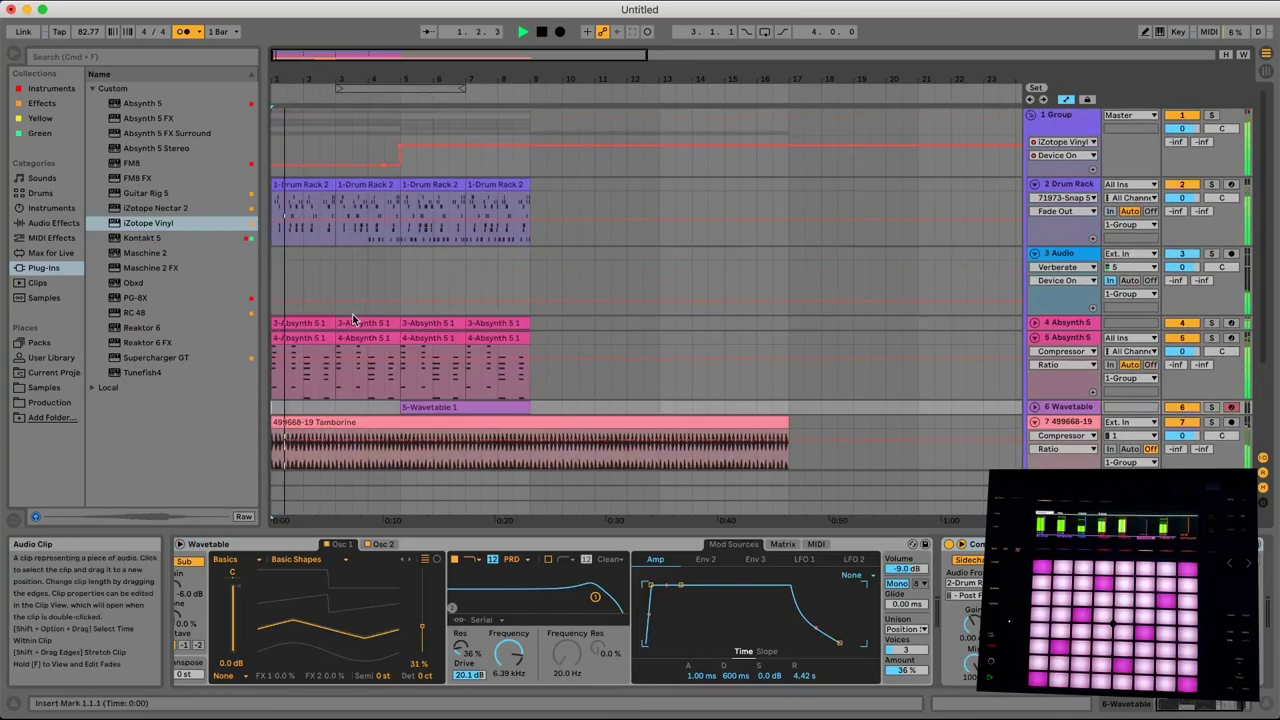
left_click(1160, 147)
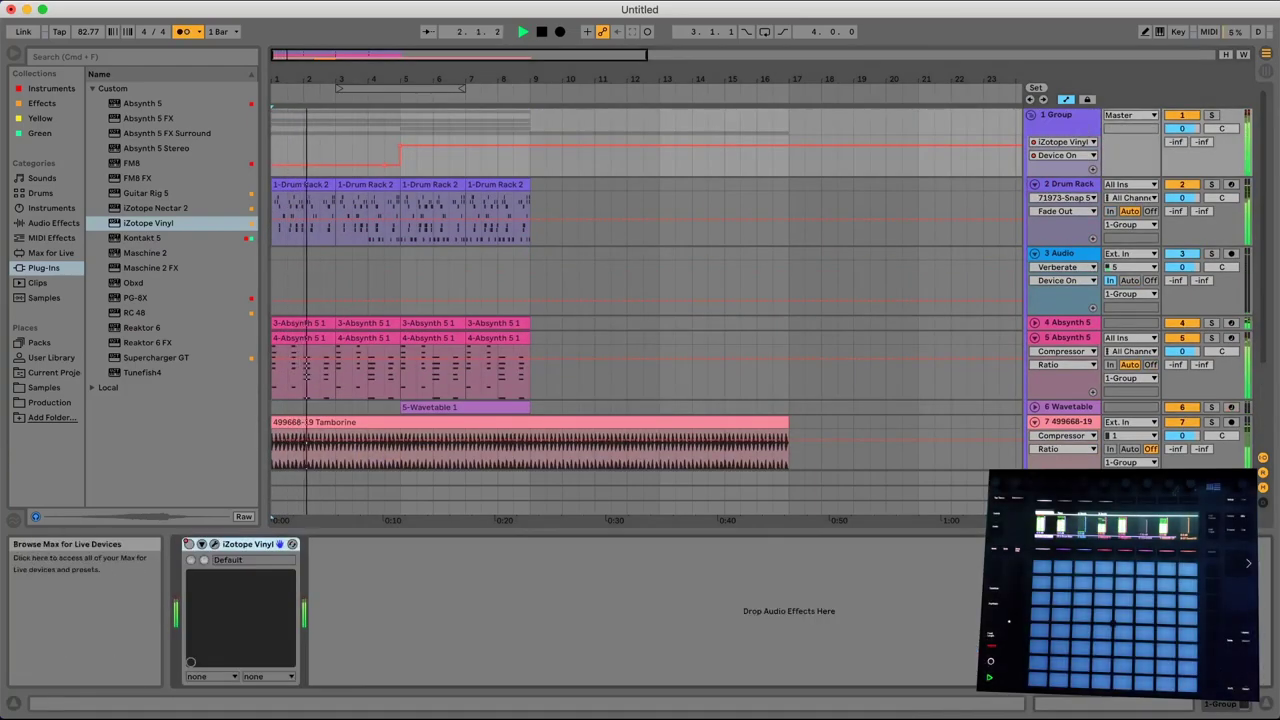
Add an EQ Eight to the group track and set band 8 as a high-cut filter at 1000 Hz
left_click(24, 221)
double_click(133, 248)
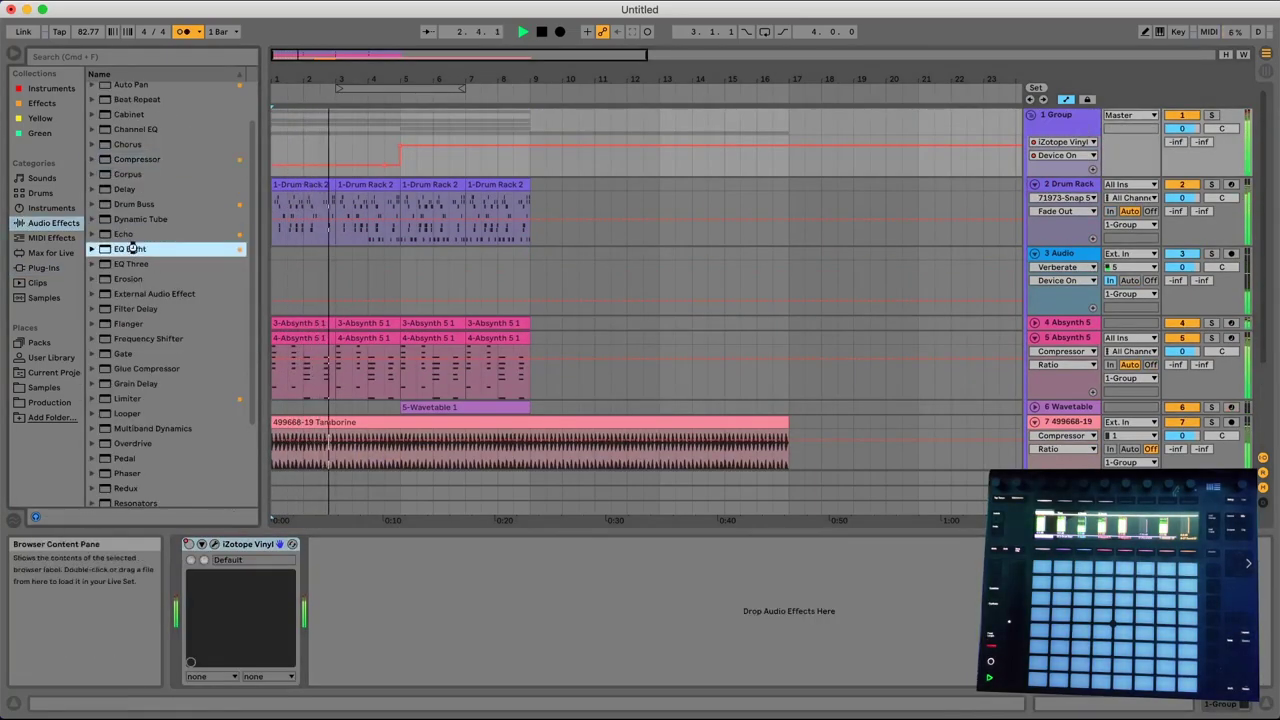
left_click(619, 678)
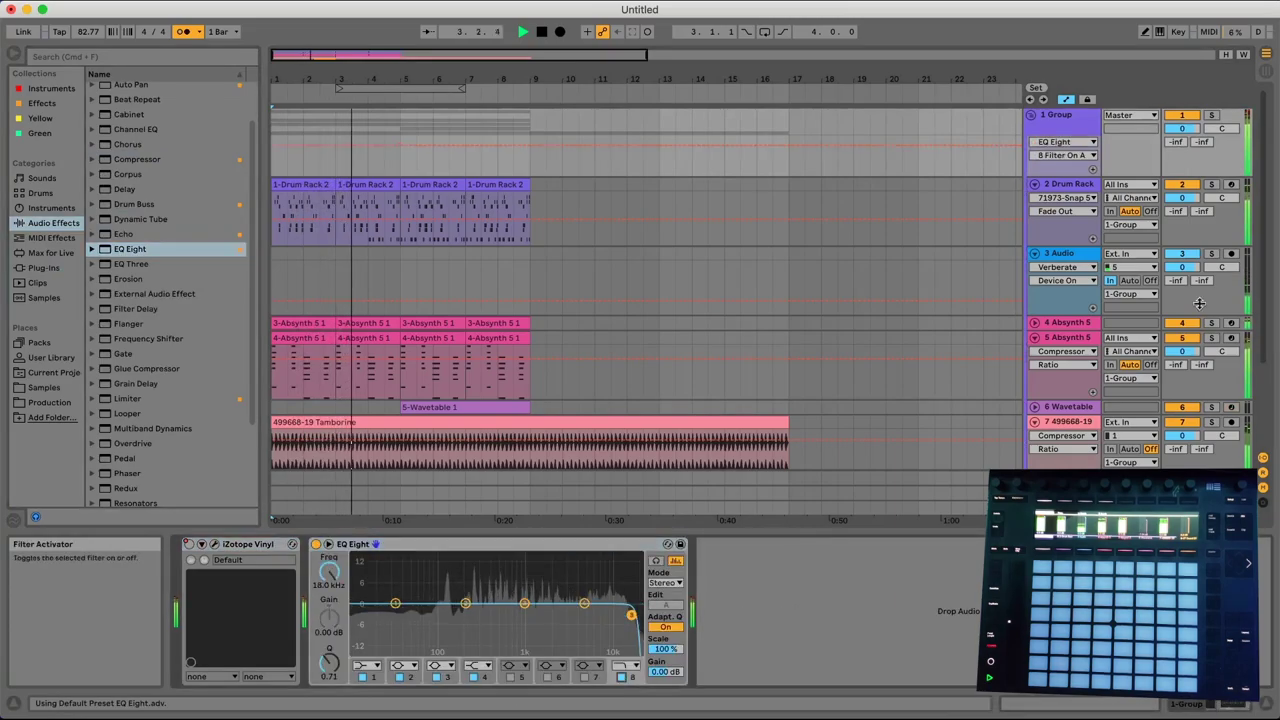
left_click(625, 665)
left_click(620, 712)
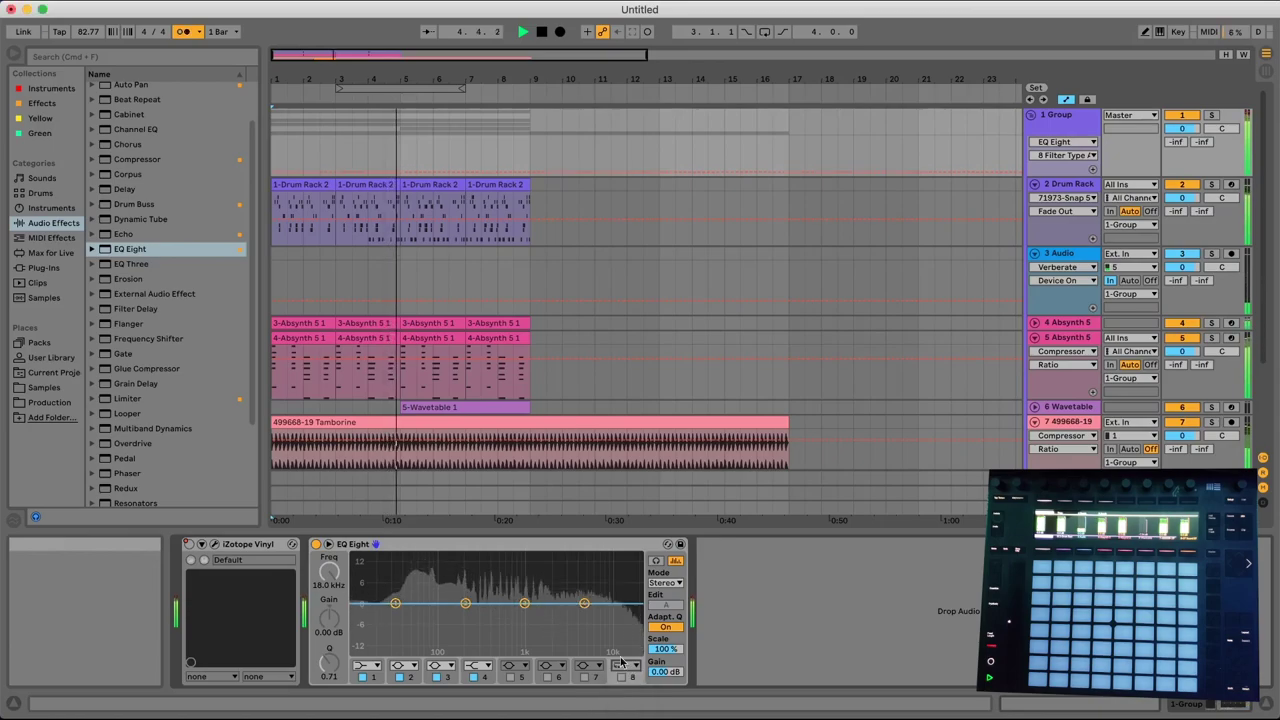
left_click_drag(640, 604, 524, 603)
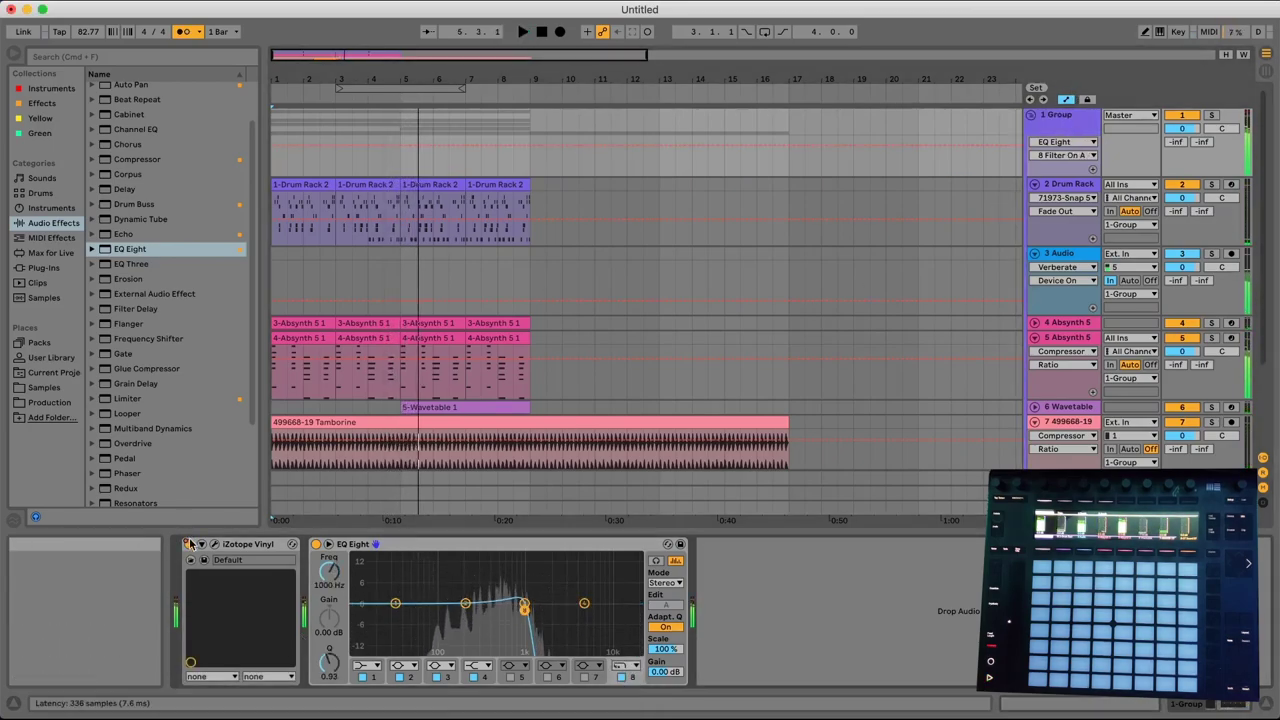
Reverse the group's iZotope Vinyl Device On automation so it is on from bar 1 and off from bar 5, and play from bar 1
left_click(245, 544)
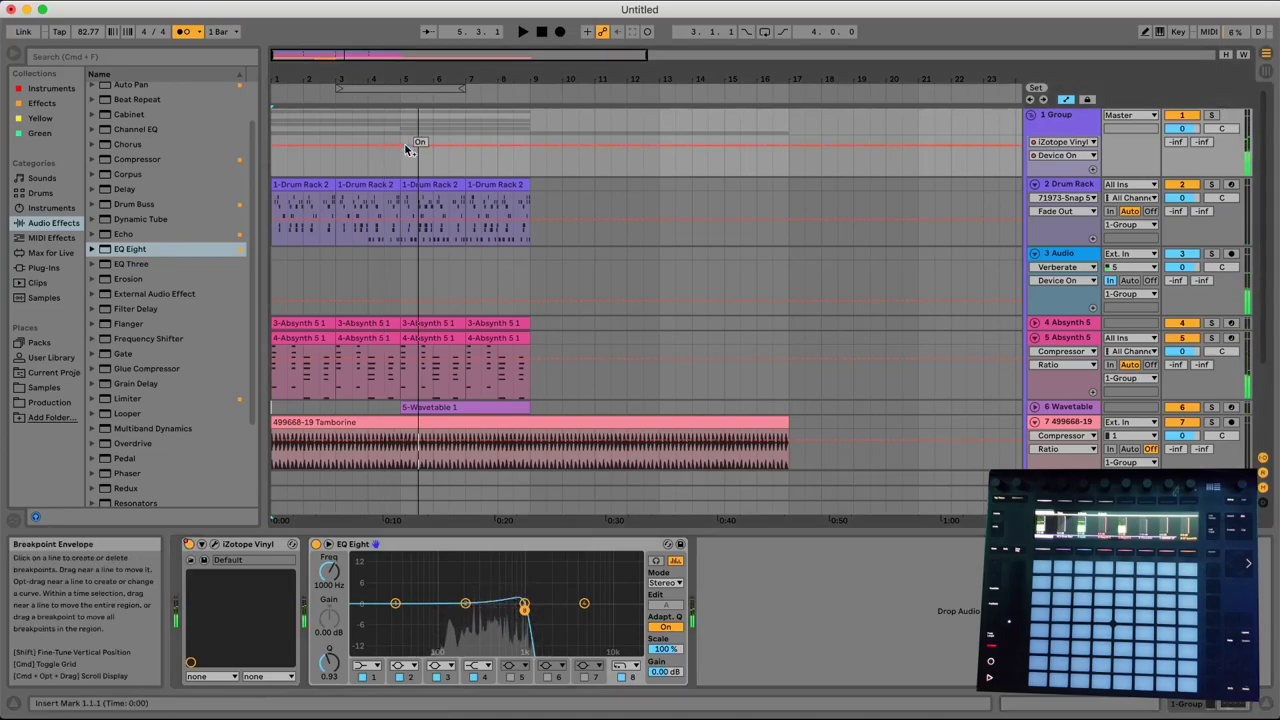
left_click_drag(408, 148, 406, 165)
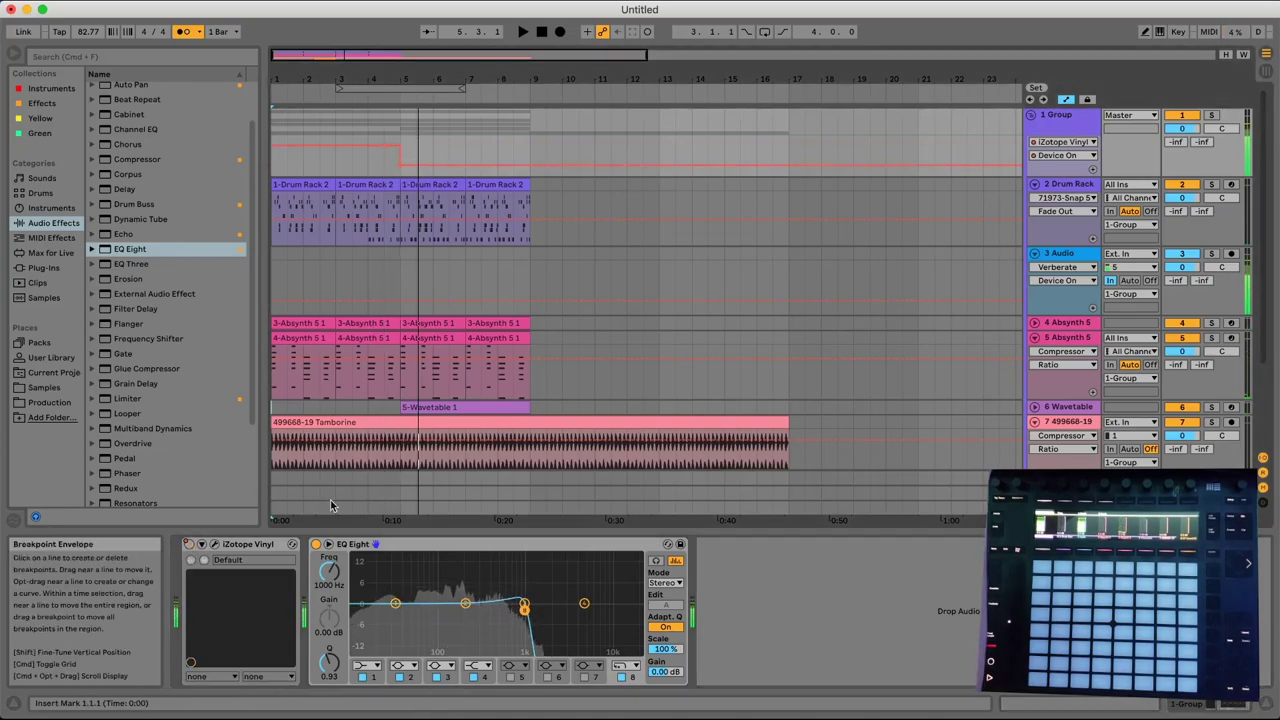
left_click(270, 278)
key("space")
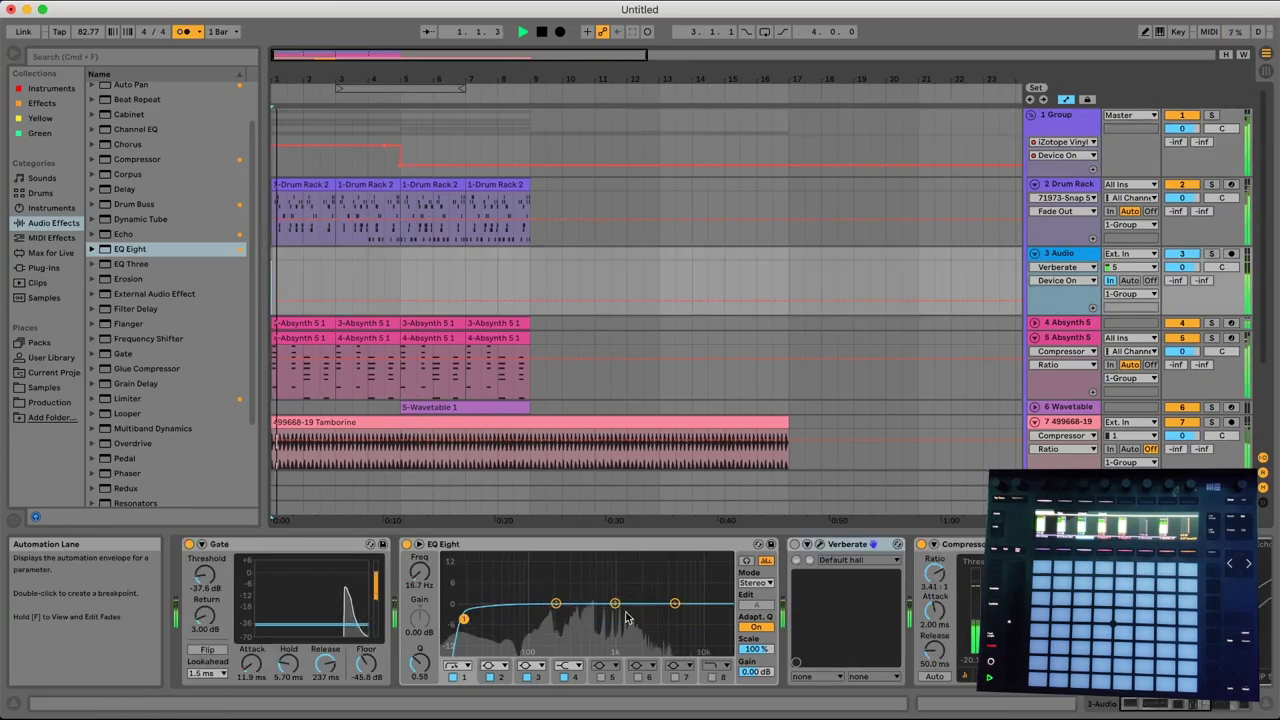
Automate the group's EQ Eight band 8 frequency to rise from 1000 Hz at bar 4 to 22.0 kHz at bar 5
left_click(1080, 126)
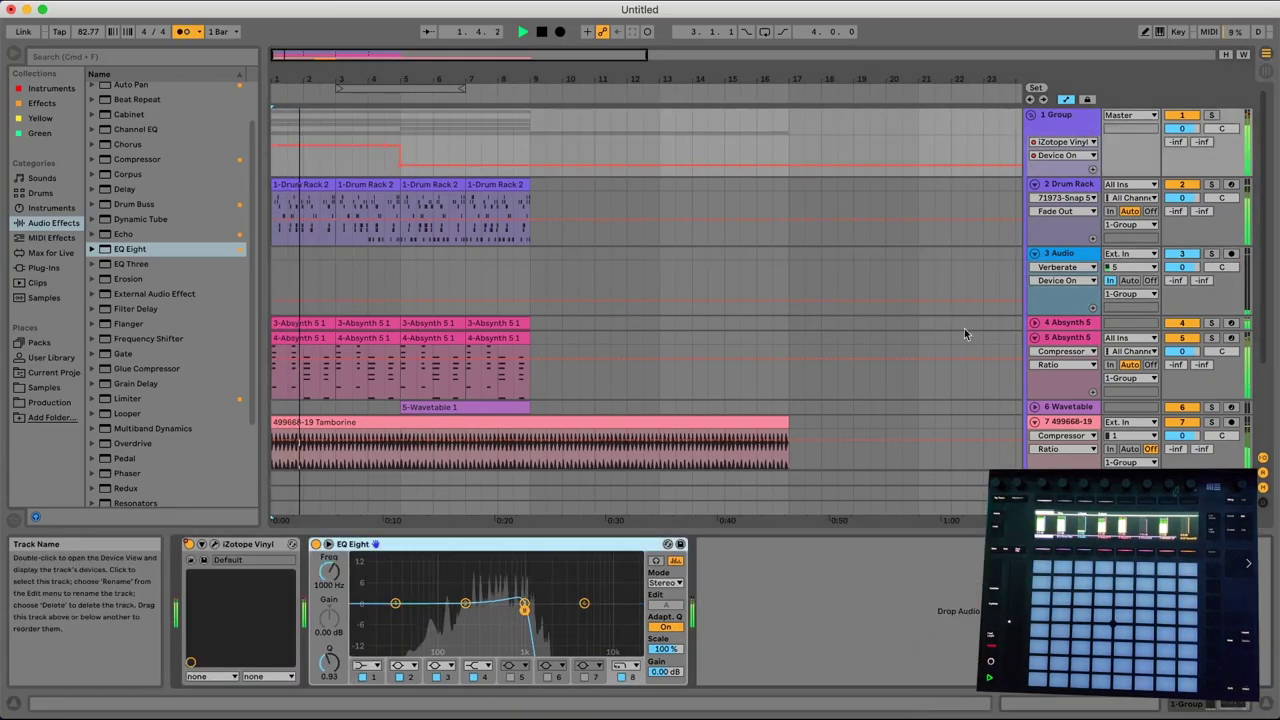
left_click(334, 566)
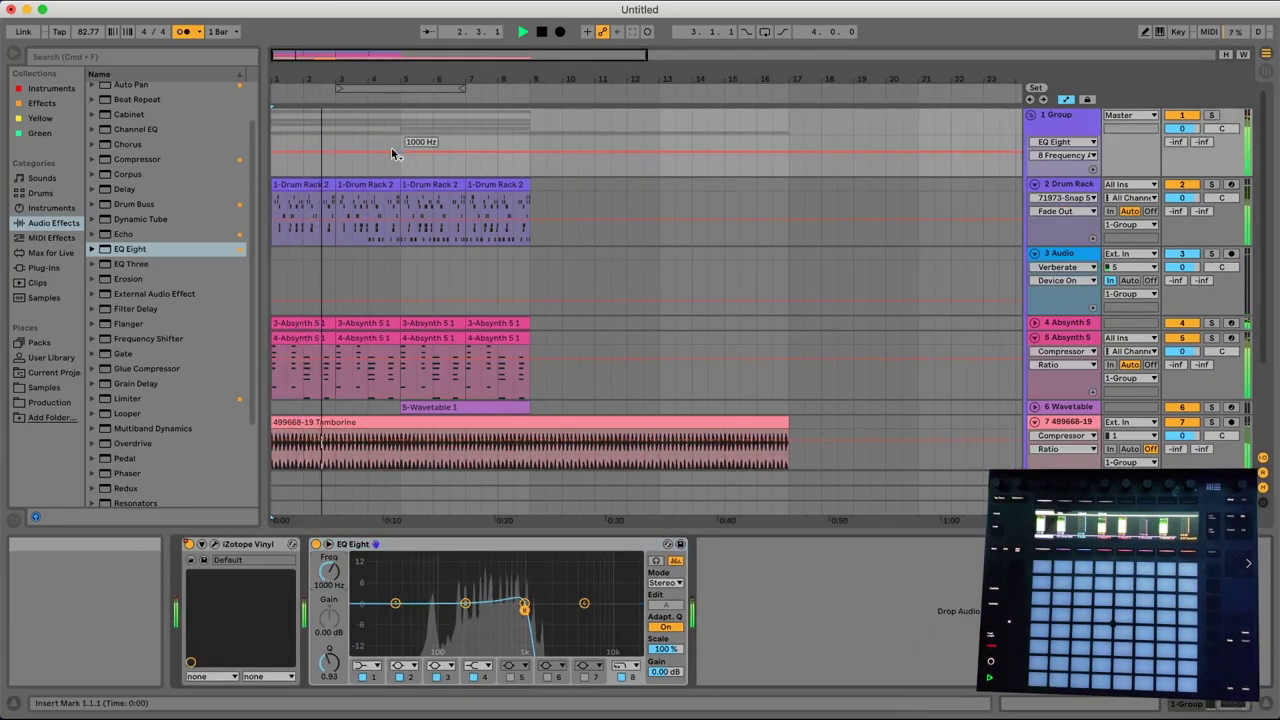
mouse_move(391, 143)
left_click_drag(406, 155, 405, 136)
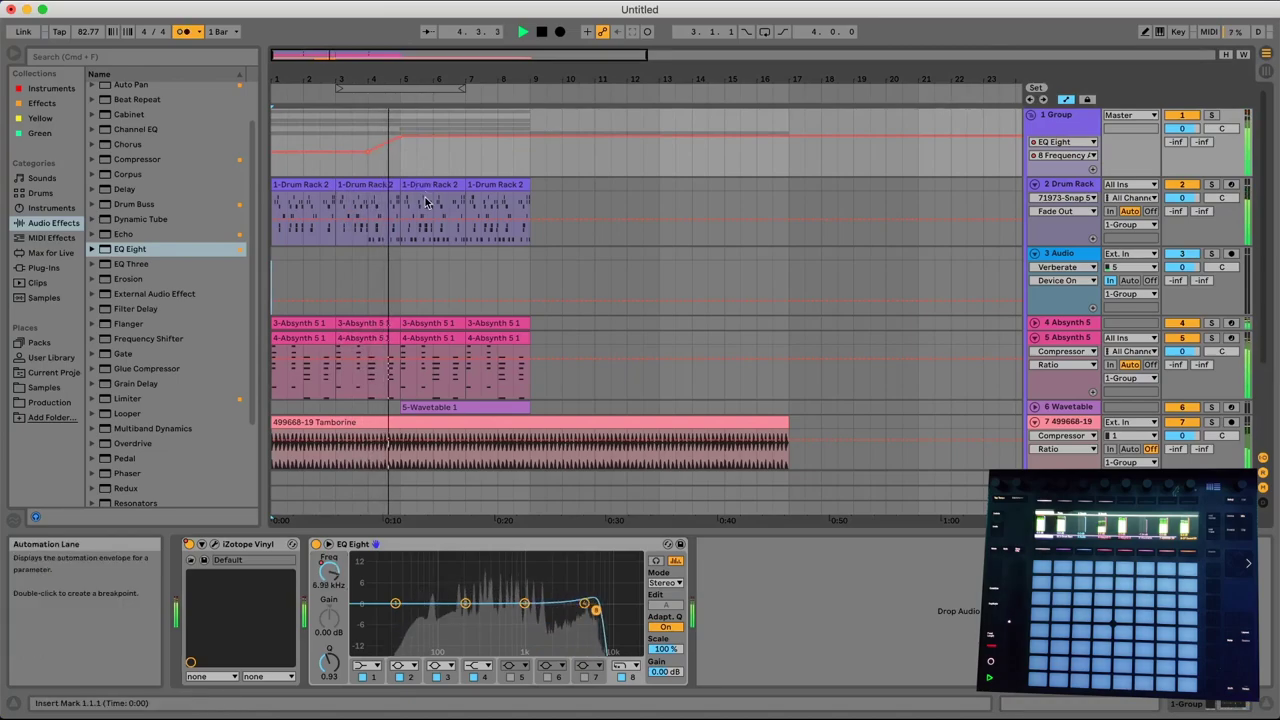
Switch to the browser to check the timer, and return to Ableton Live
key("super+Tab")
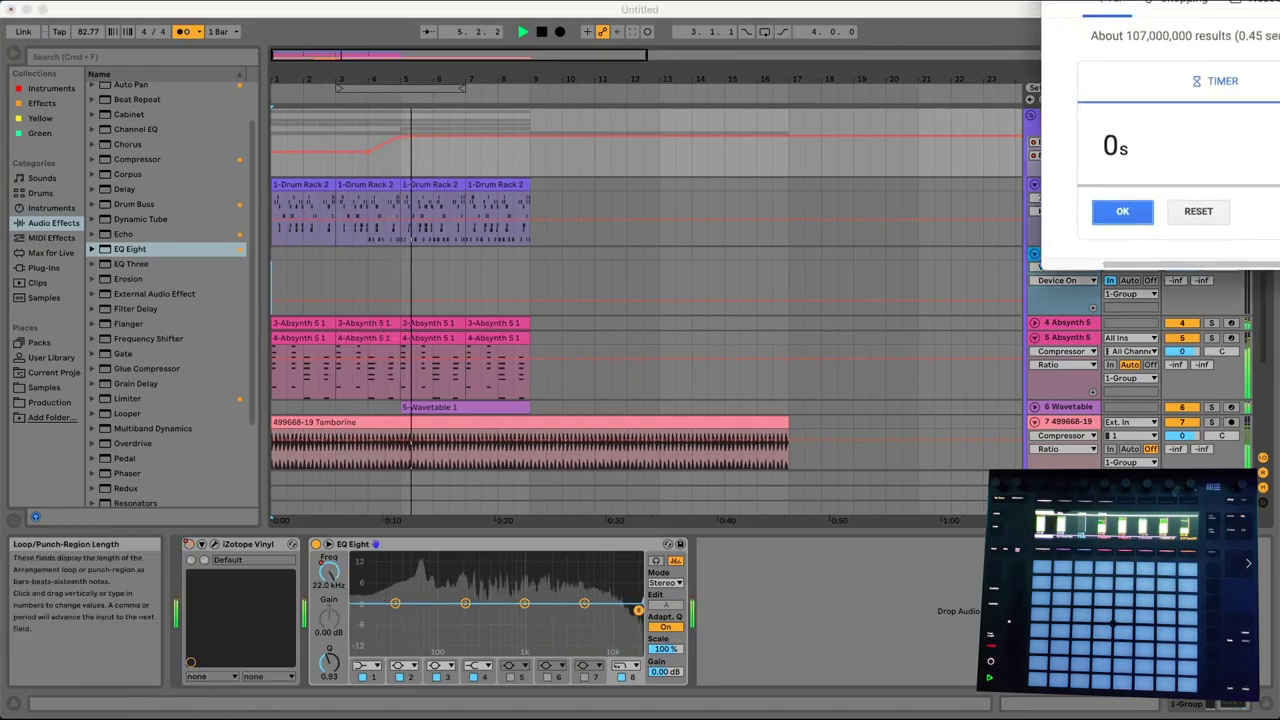
left_click(753, 602)
key("super+Tab")
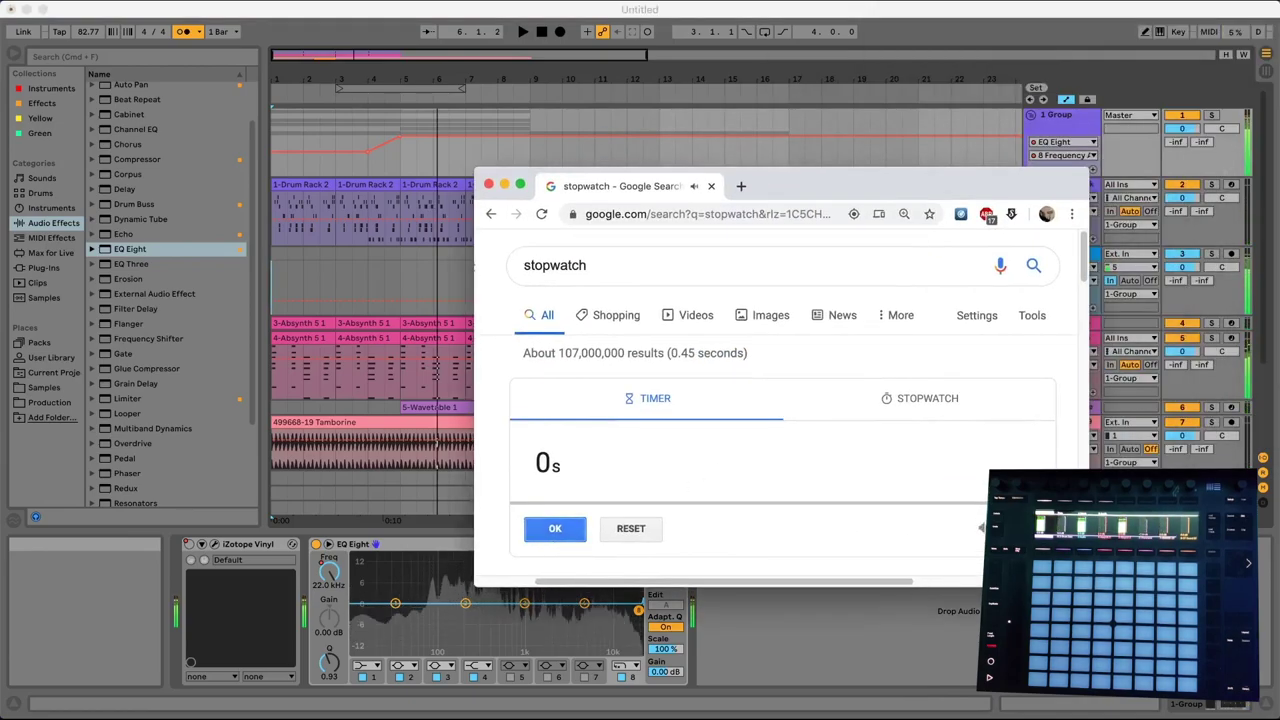
key("super+Tab")
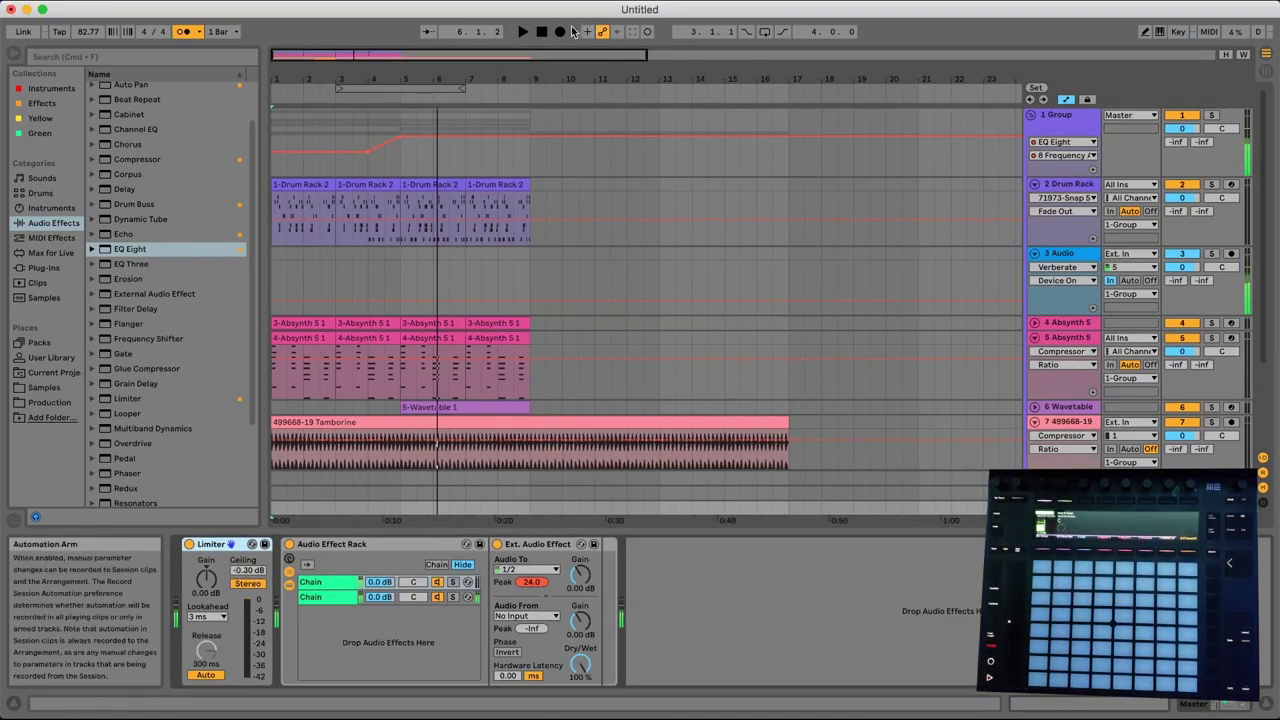
Delete the material after bar 9 and duplicate bars 5 to 9 across all tracks so the arrangement extends to bar 13
left_click(538, 35)
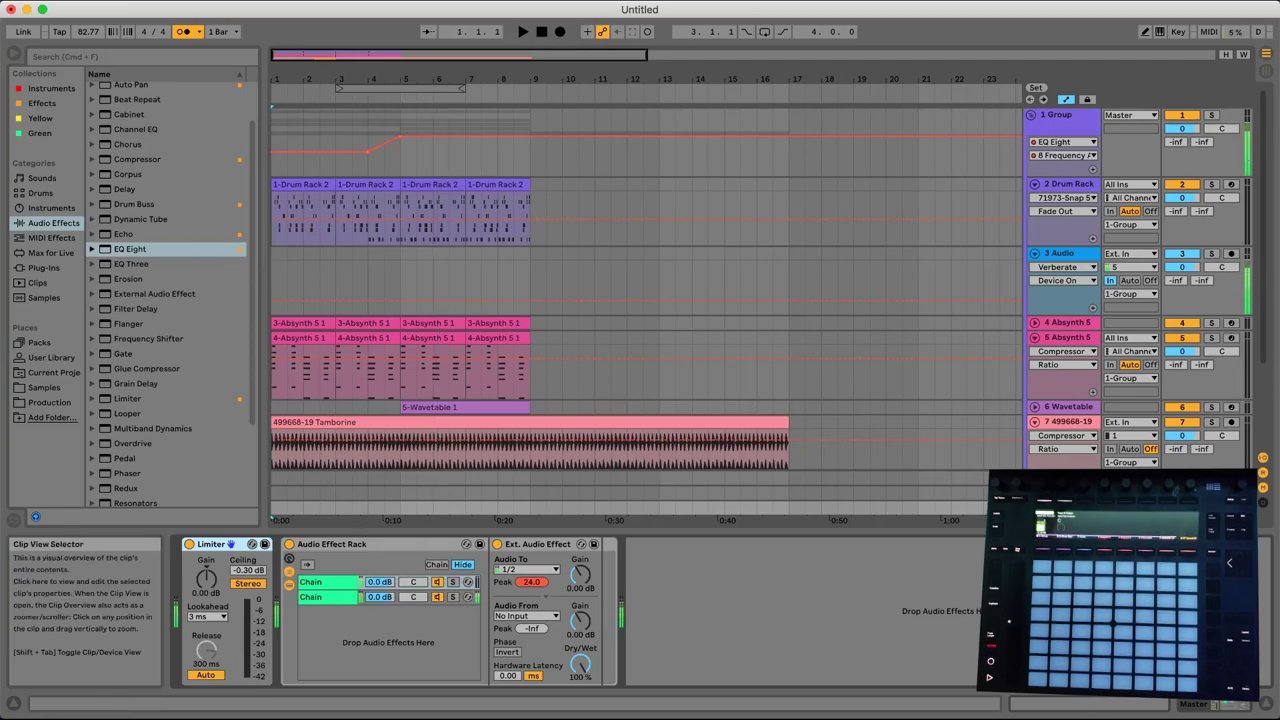
left_click(530, 212)
key("shift+End")
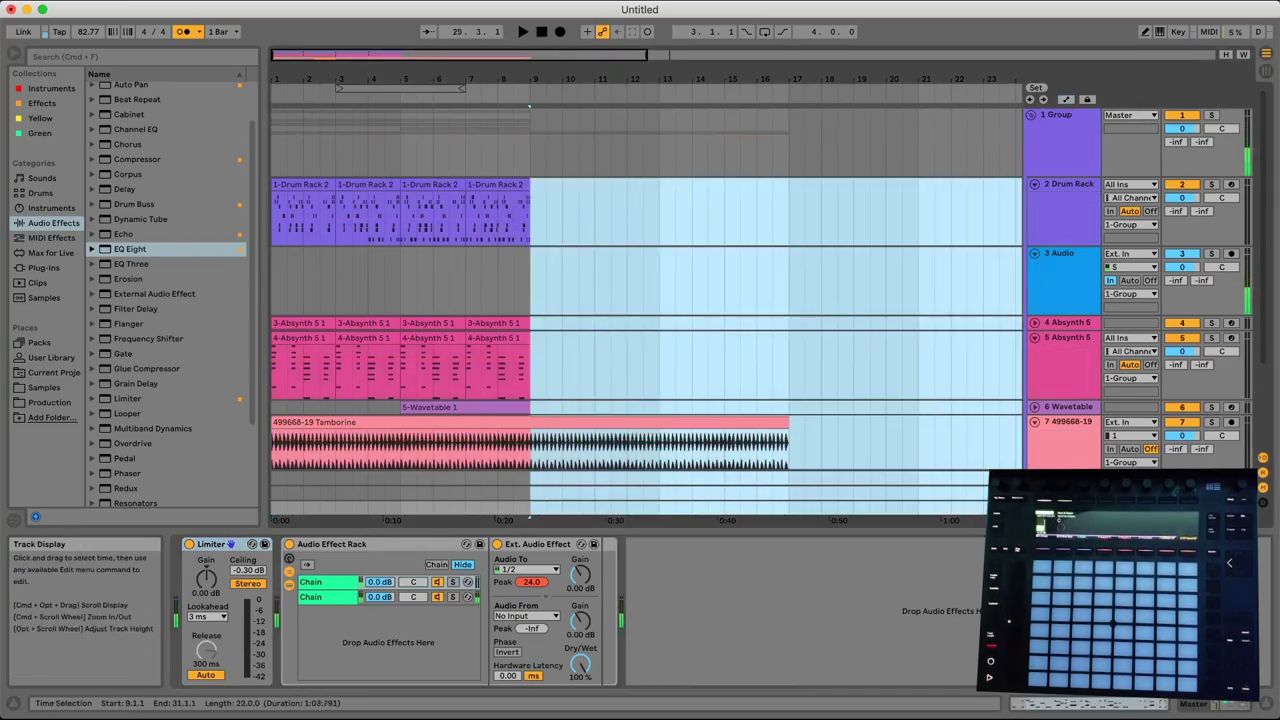
left_click_drag(404, 492, 544, 145)
key("super+d")
Turn off the metronome and play the extended arrangement from bar 1
left_click(276, 150)
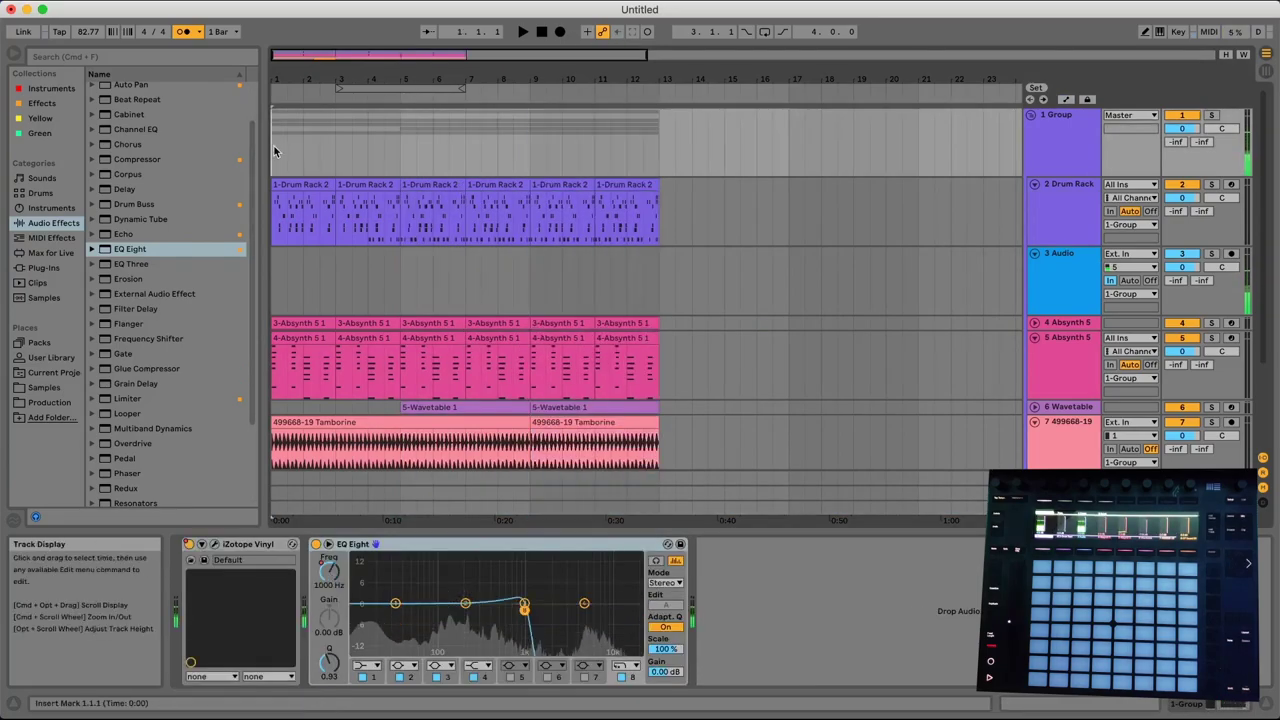
left_click(416, 131)
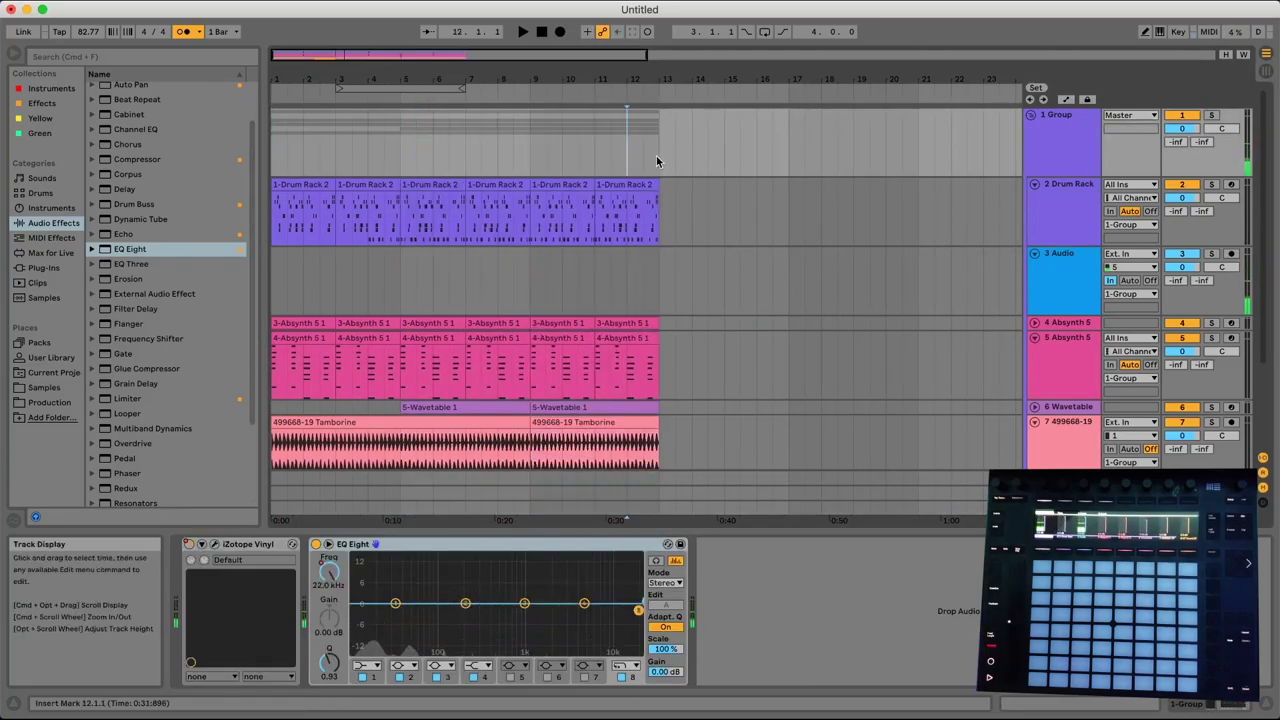
left_click(276, 160)
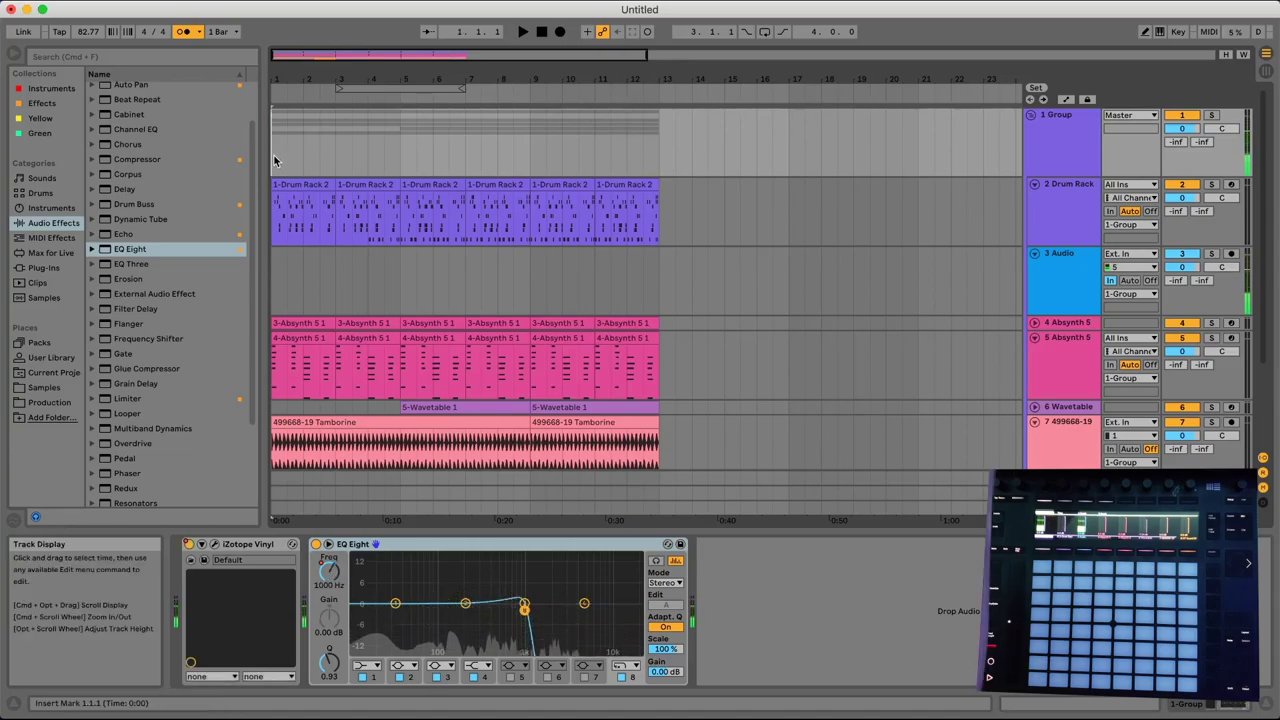
key("space")
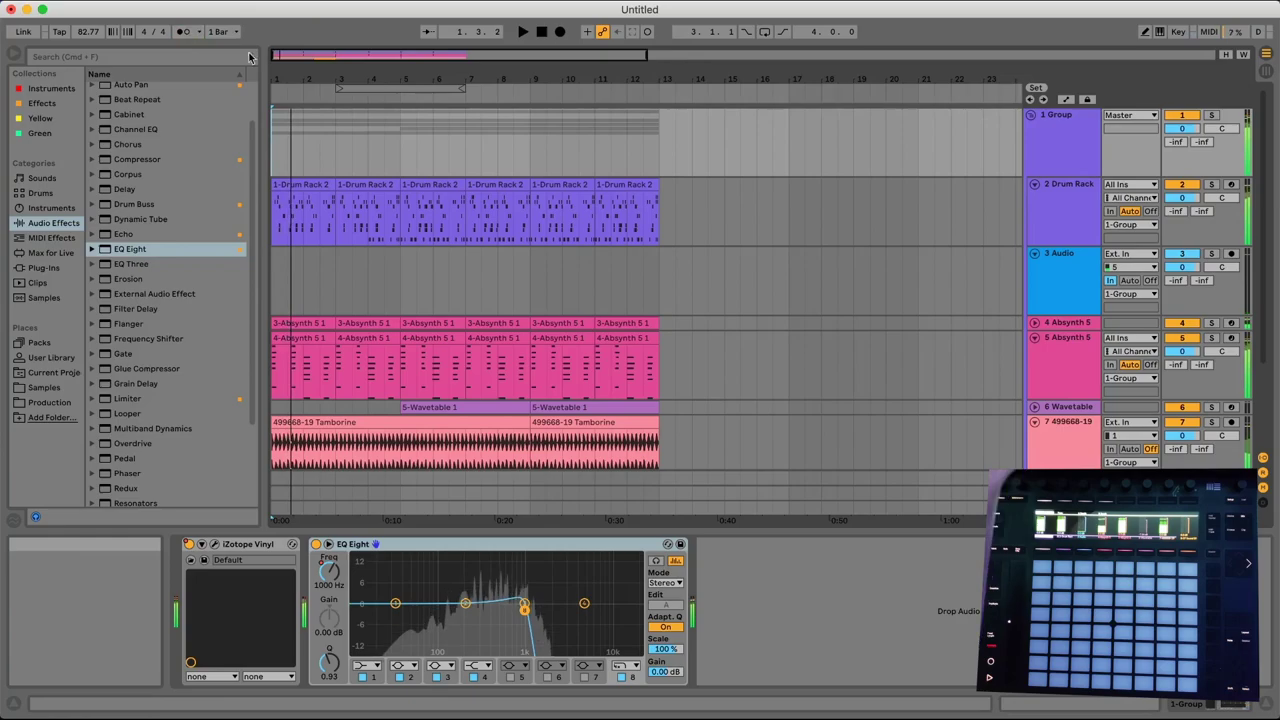
left_click(789, 135)
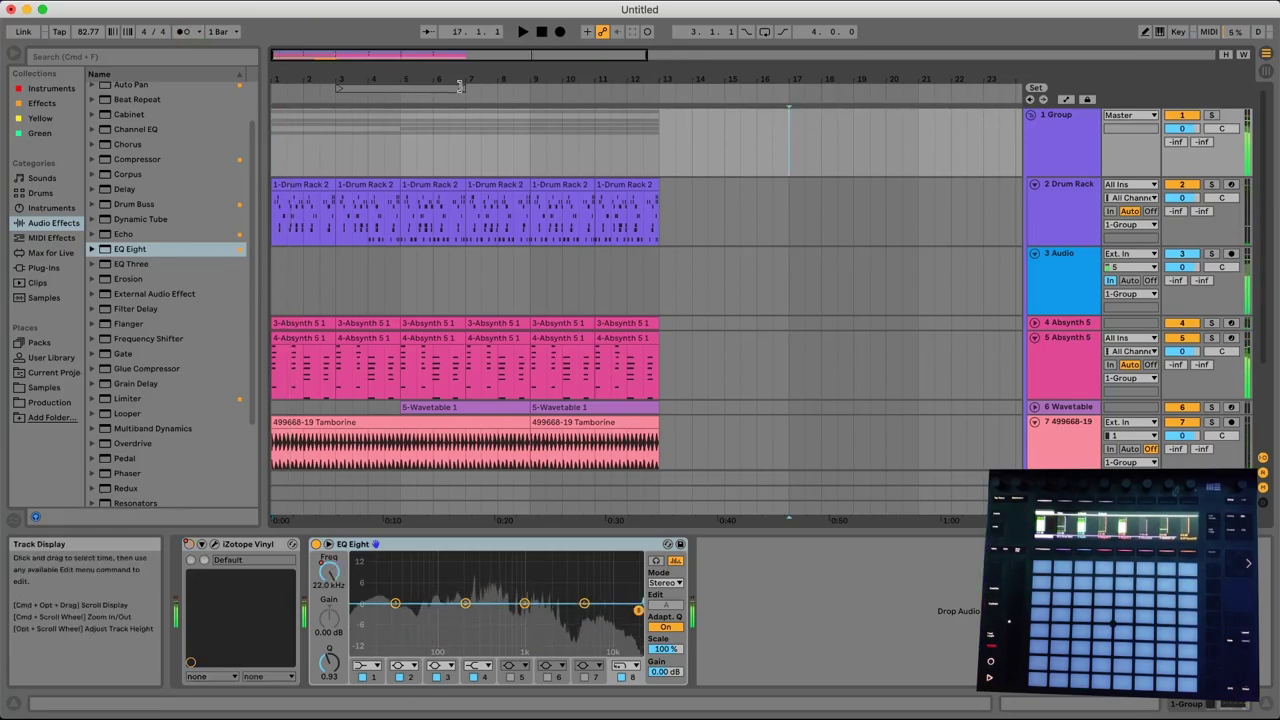
key("Home")
key("plus")
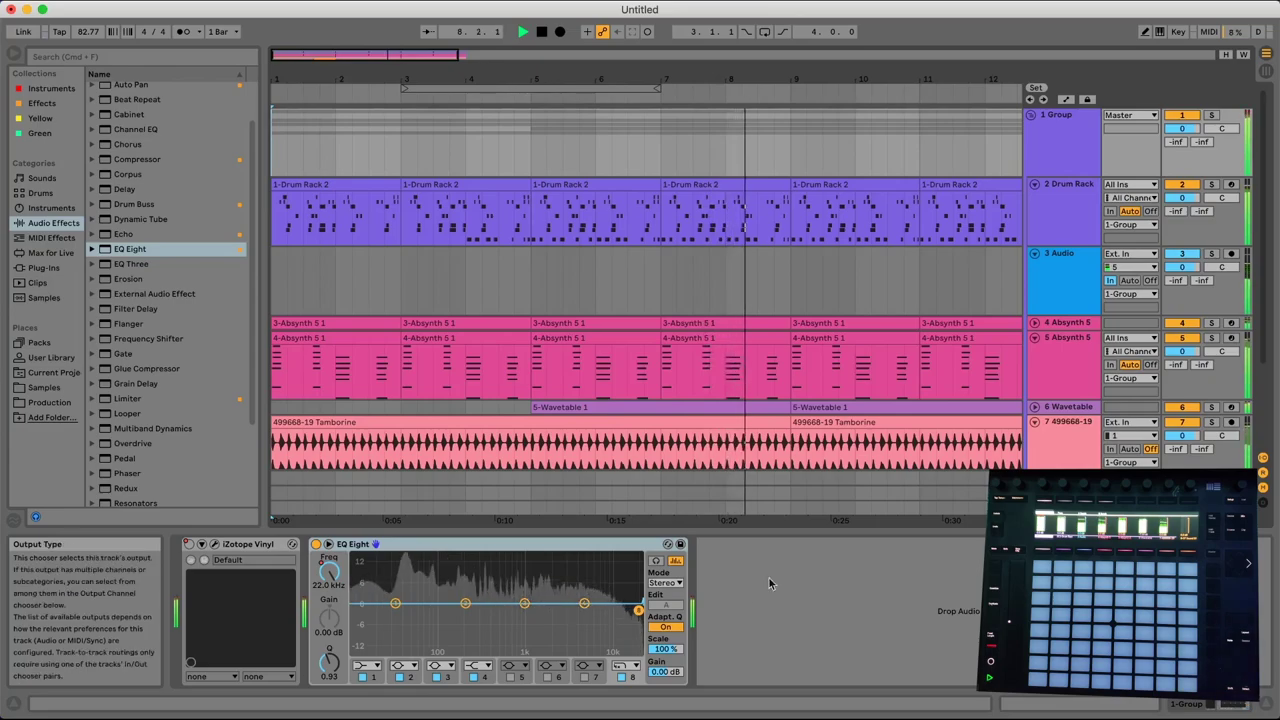
Duplicate bars 5 to 13 across all tracks from bar 13, and toggle the group's iZotope Vinyl during playback
left_click_drag(365, 54, 365, 30)
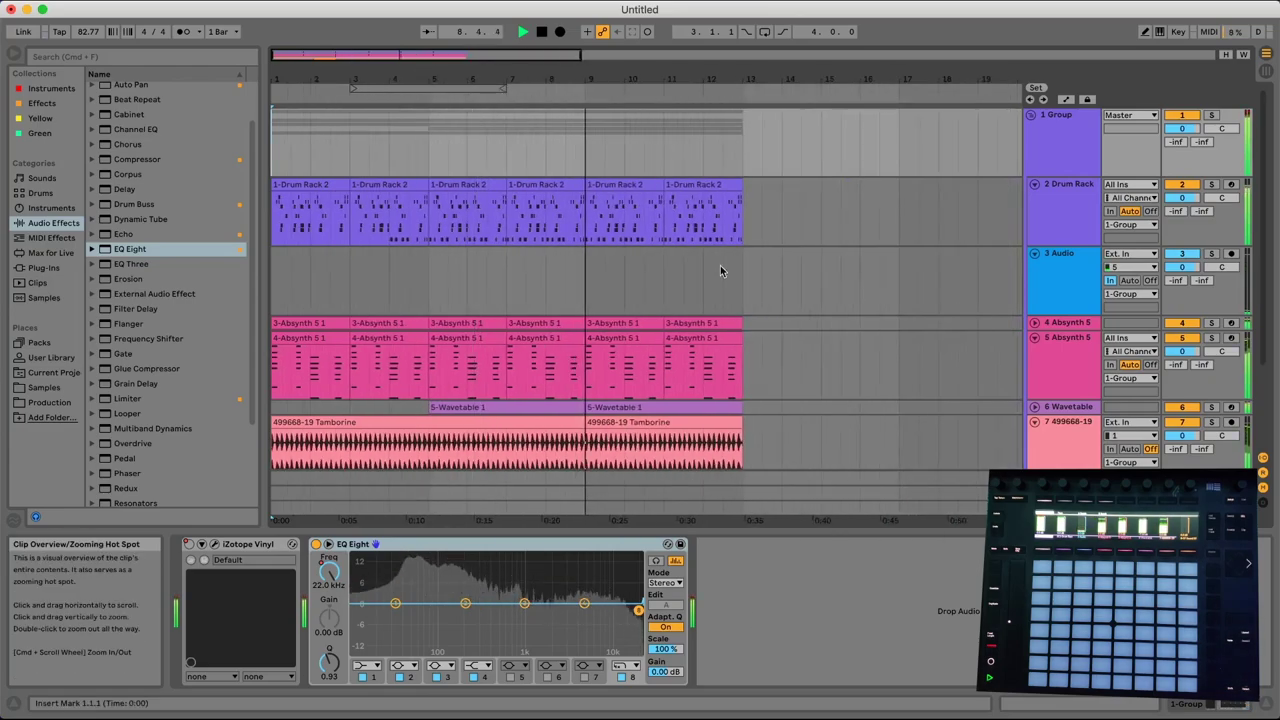
left_click_drag(423, 128, 742, 128)
key("super+d")
left_click(190, 545)
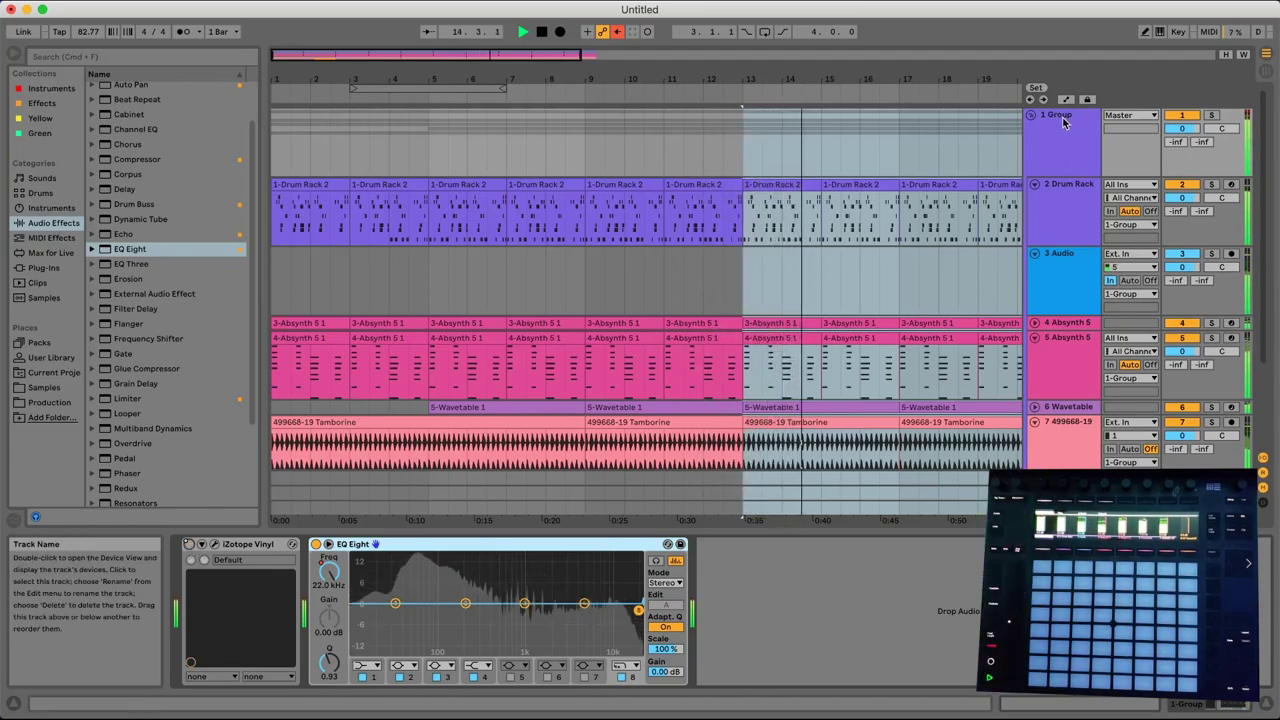
Move the Audio track out of the group to the top of the track list and lower the group's volume to -8.1 dB
scroll(1150, 250, "down", 3)
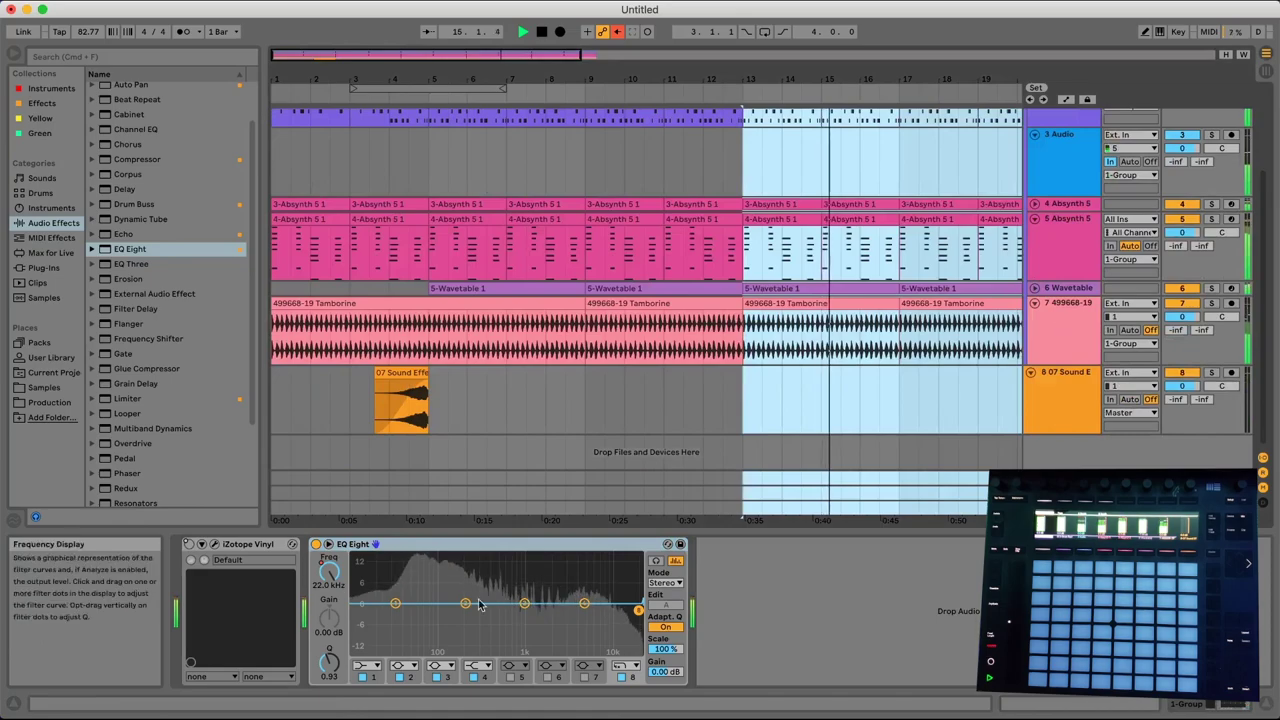
scroll(1175, 183, "up", 1)
scroll(1120, 160, "up", 1)
left_click(1070, 118)
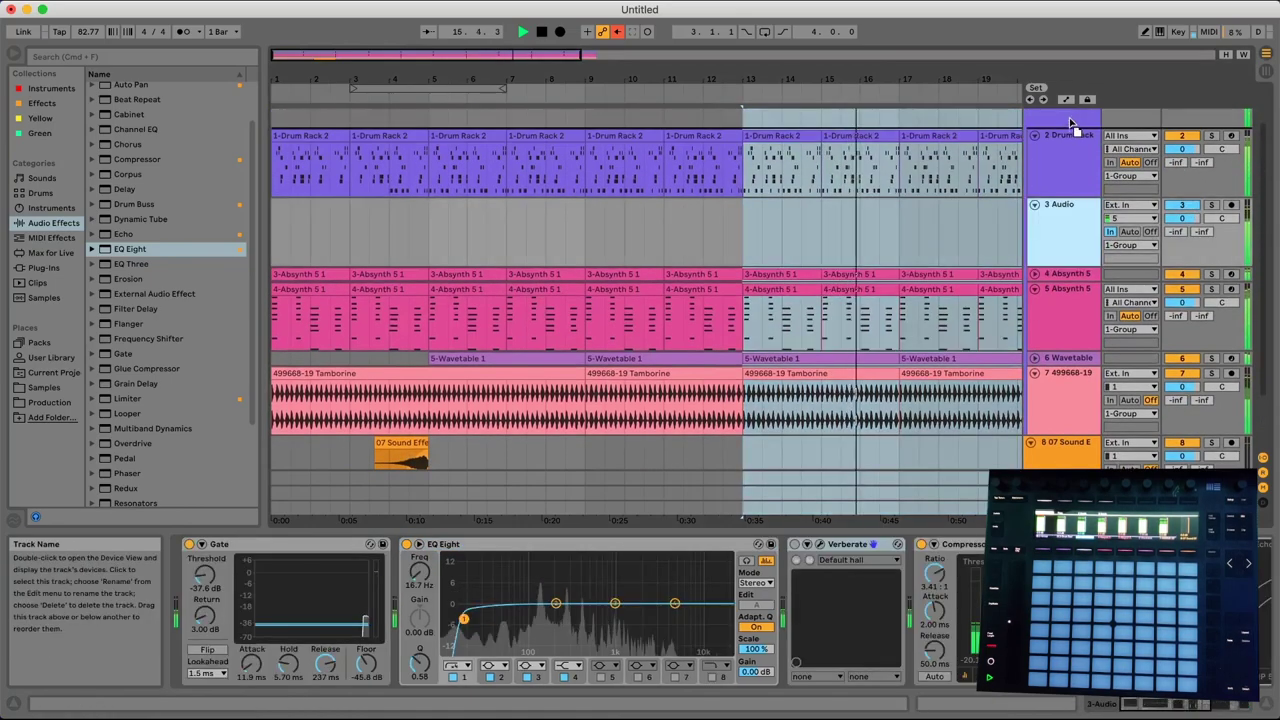
scroll(1070, 120, "up", 2)
left_click_drag(1060, 255, 1072, 116)
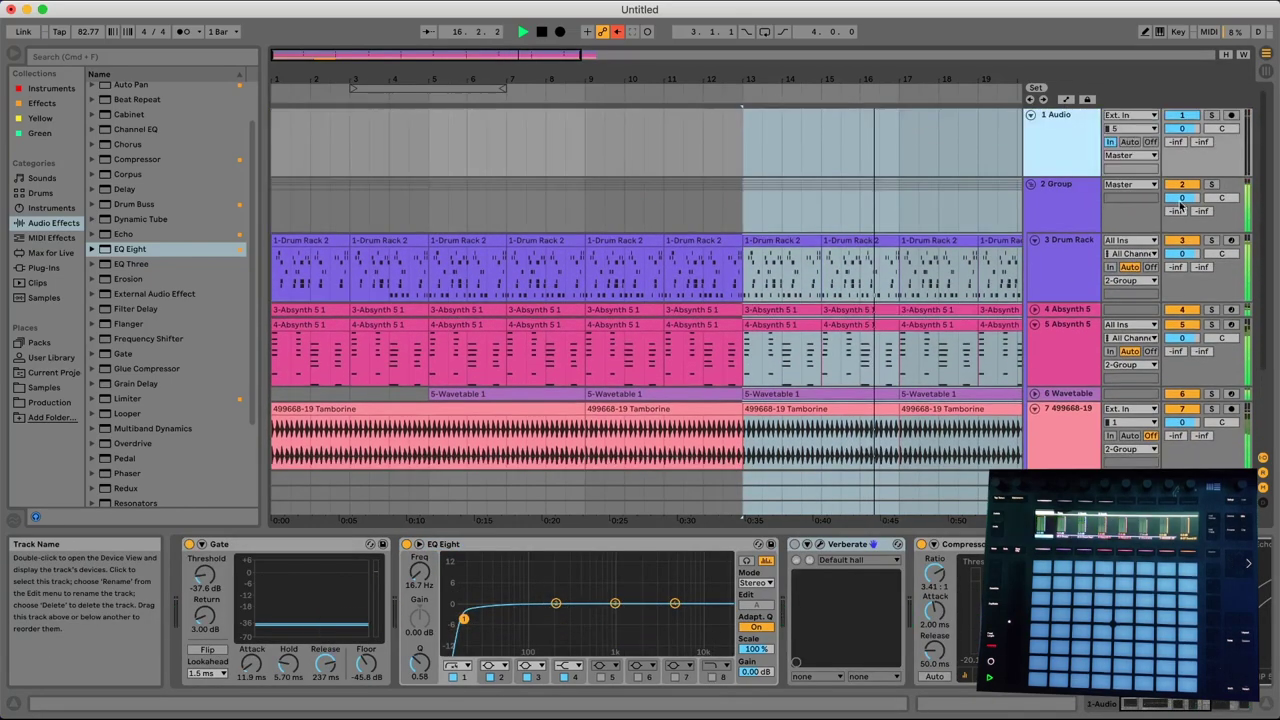
left_click_drag(1185, 197, 1185, 221)
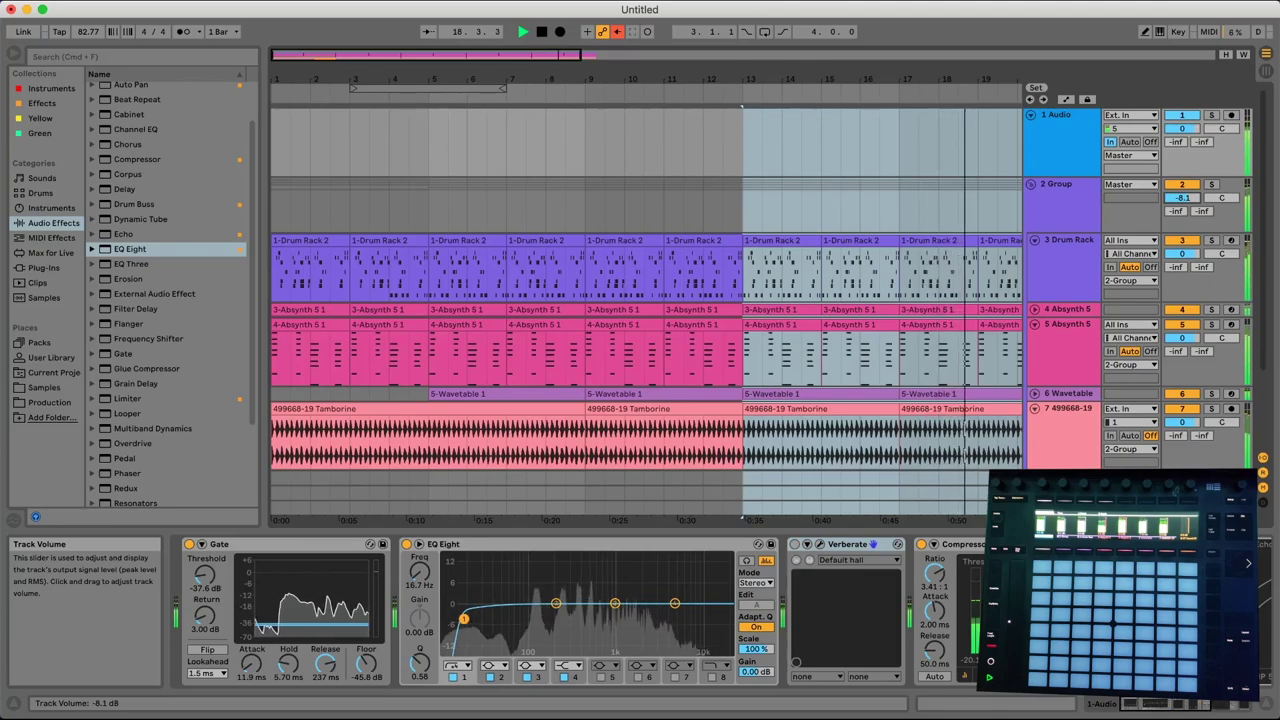
Place the insert marker on the Audio track at bar 21, where the arranged clips end, with the whole arrangement in view
scroll(633, 174, "down", 5)
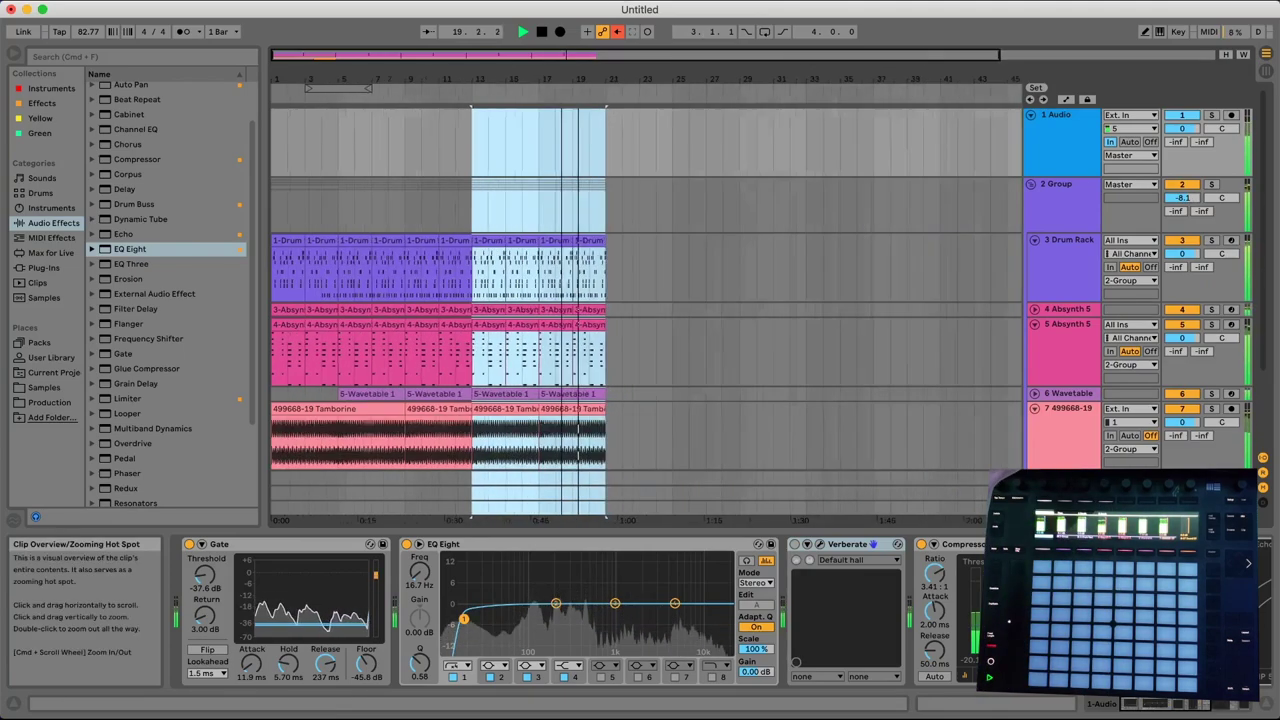
left_click(596, 145)
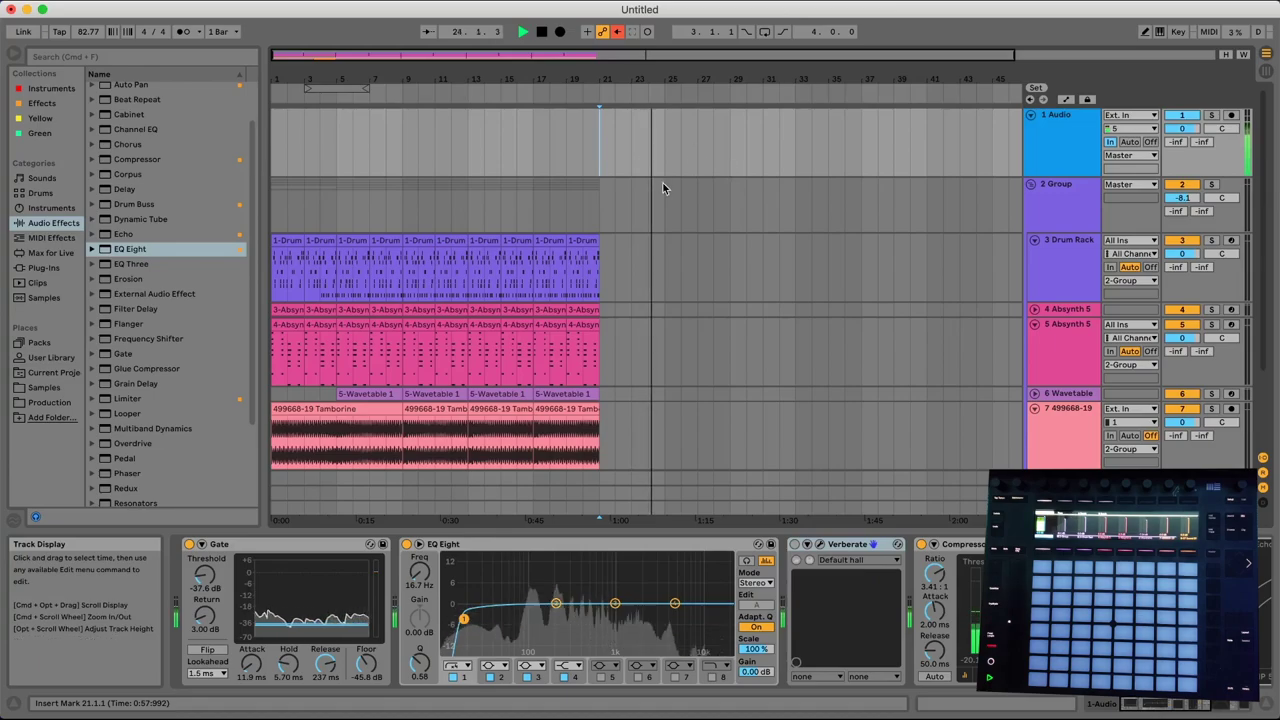
double_click(574, 54)
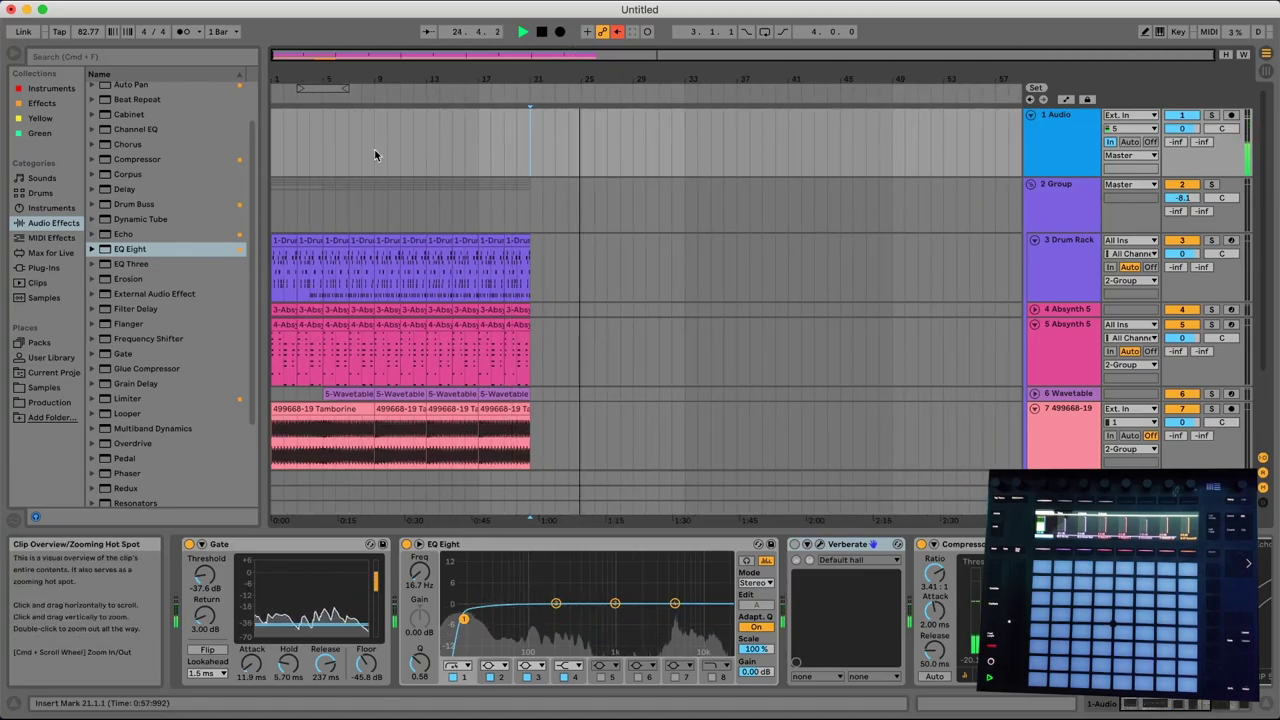